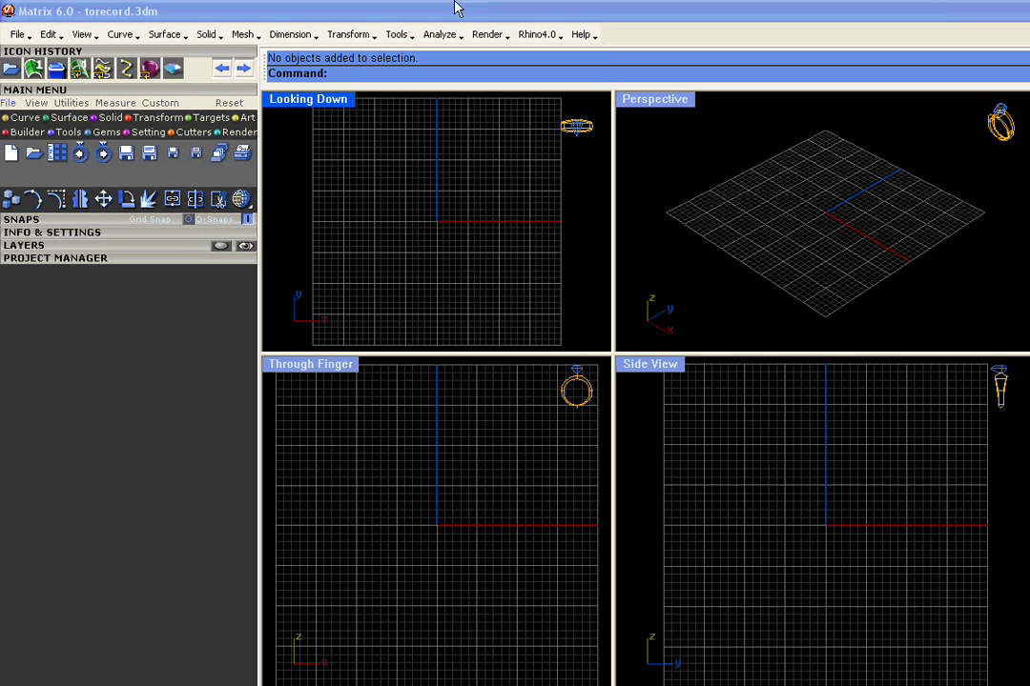
# Create a USA size 7 ring rail with the Ring Rail builder.
pyautogui.click(64, 116)
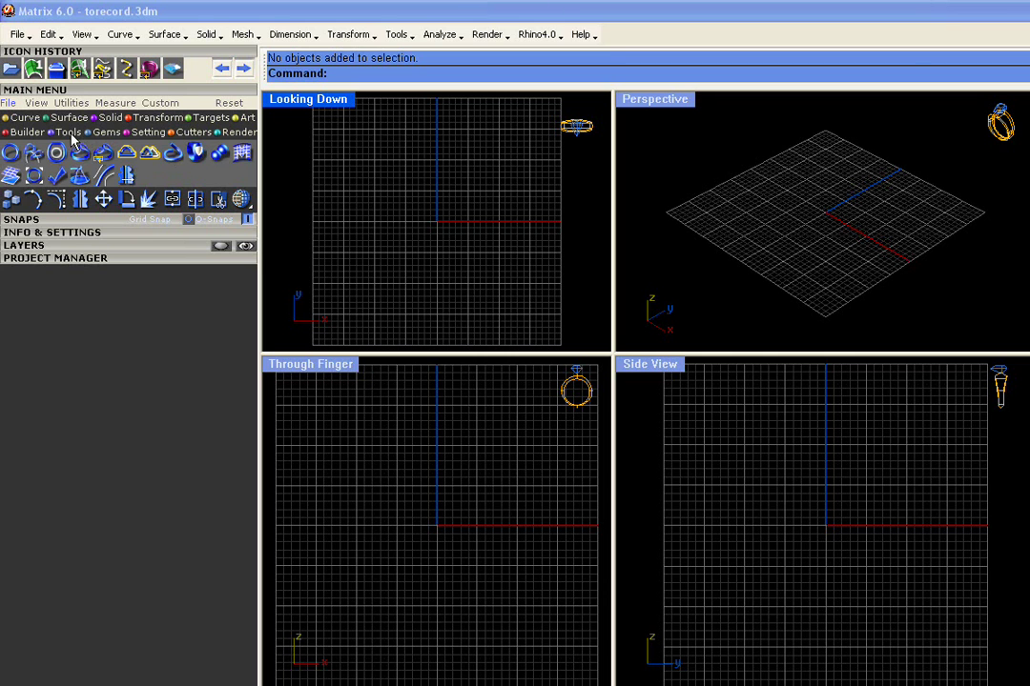
pyautogui.click(10, 152)
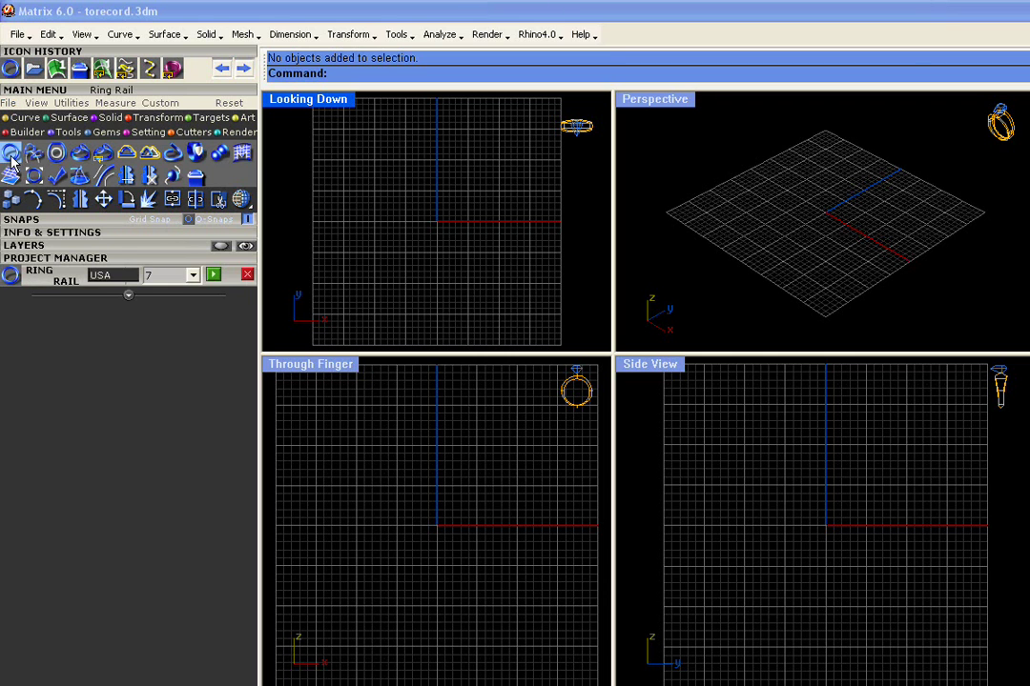
pyautogui.click(213, 276)
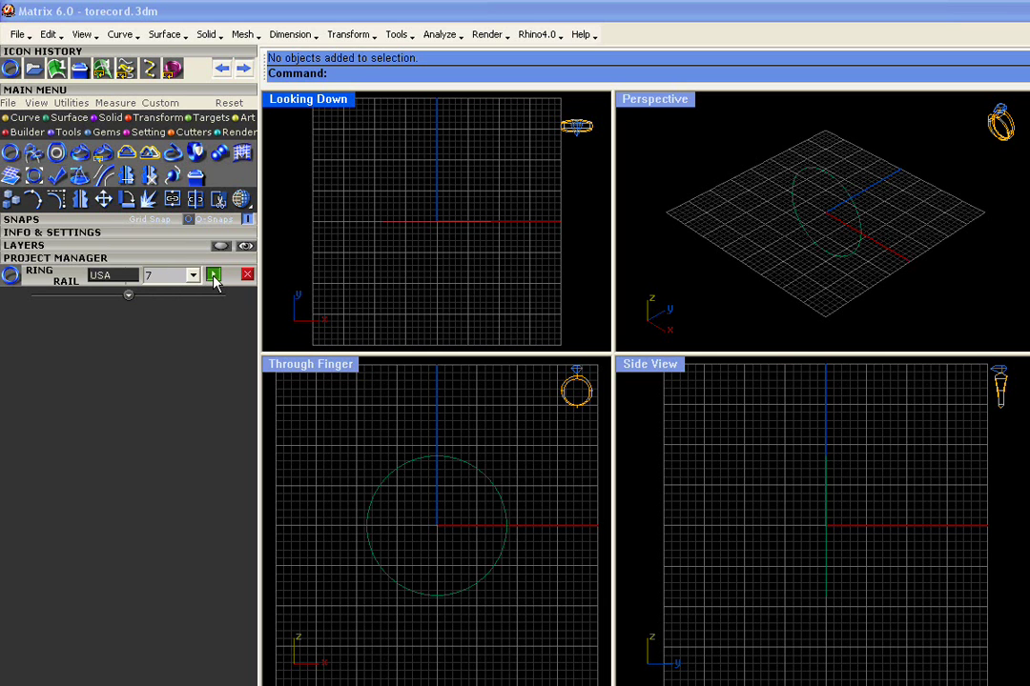
pyautogui.click(572, 243)
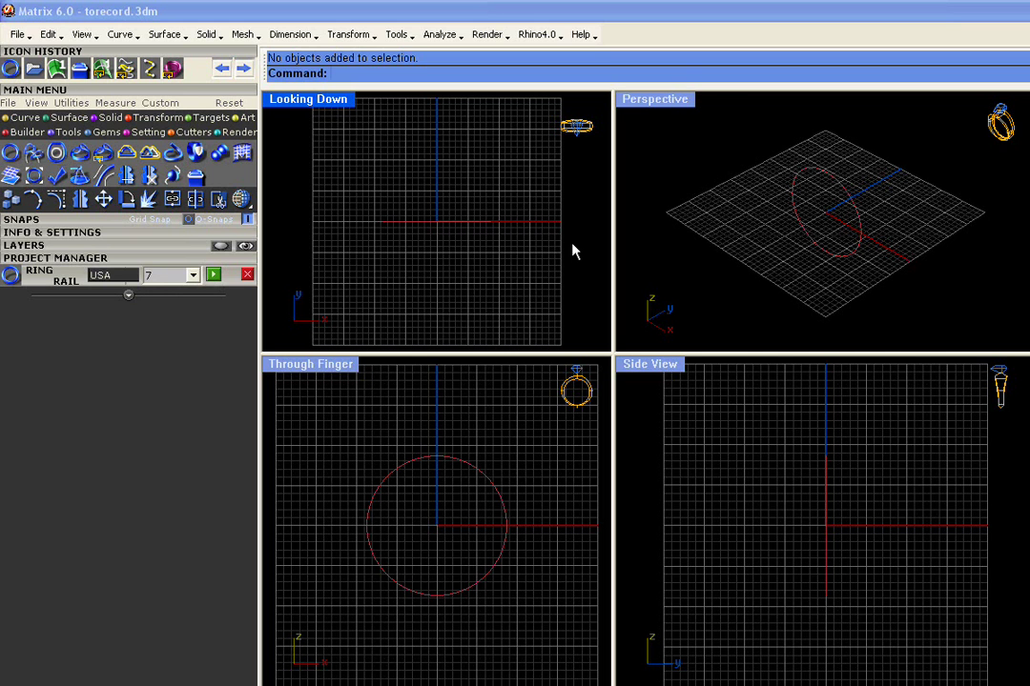
# Choose the european shape as the rail profile for the Outside Ring Rail.
pyautogui.click(59, 153)
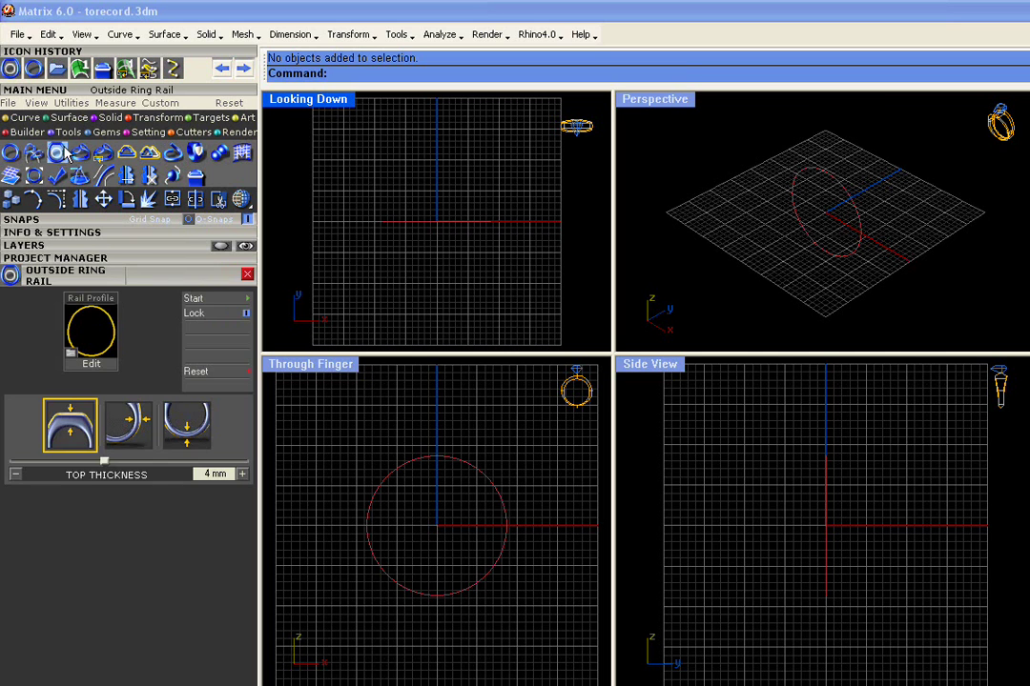
pyautogui.click(95, 341)
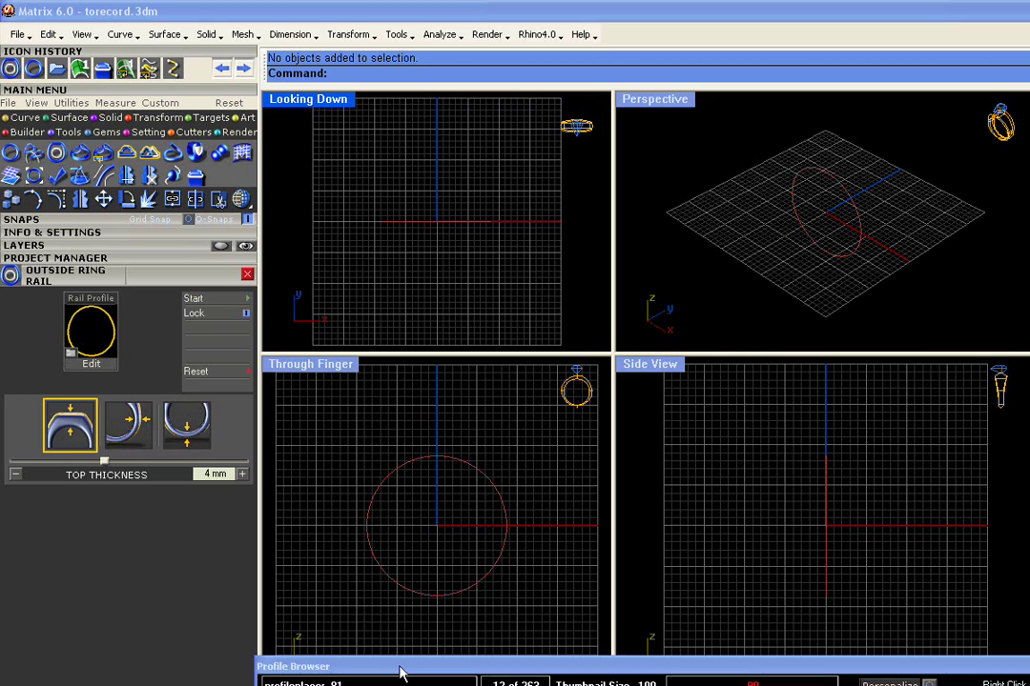
pyautogui.moveTo(400, 670); pyautogui.dragTo(154, 346)
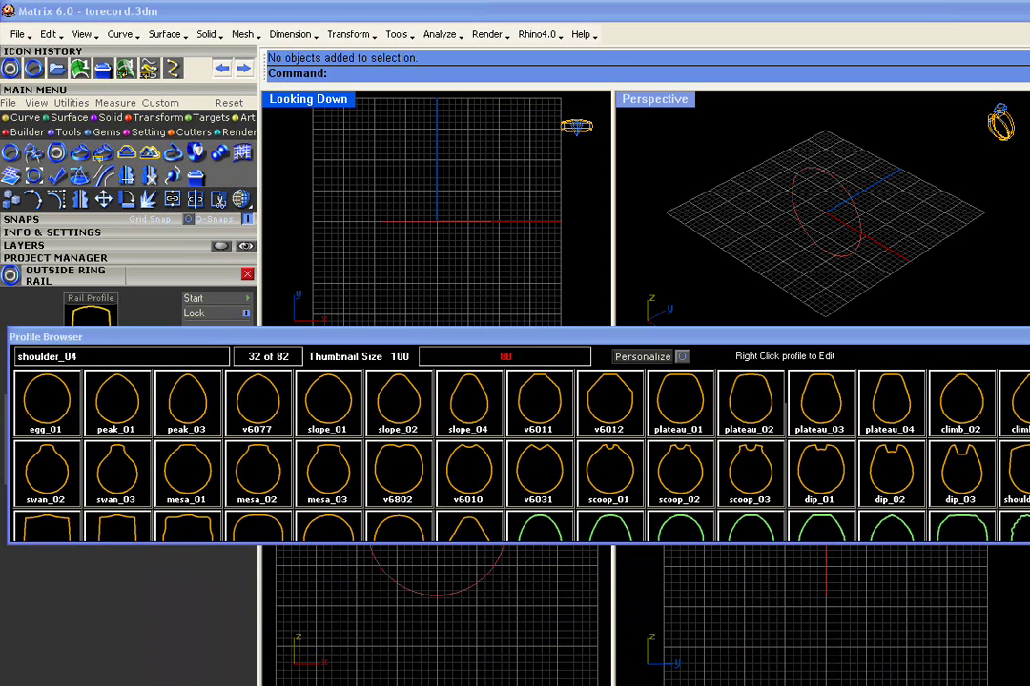
pyautogui.scroll(-1, 514, 439)
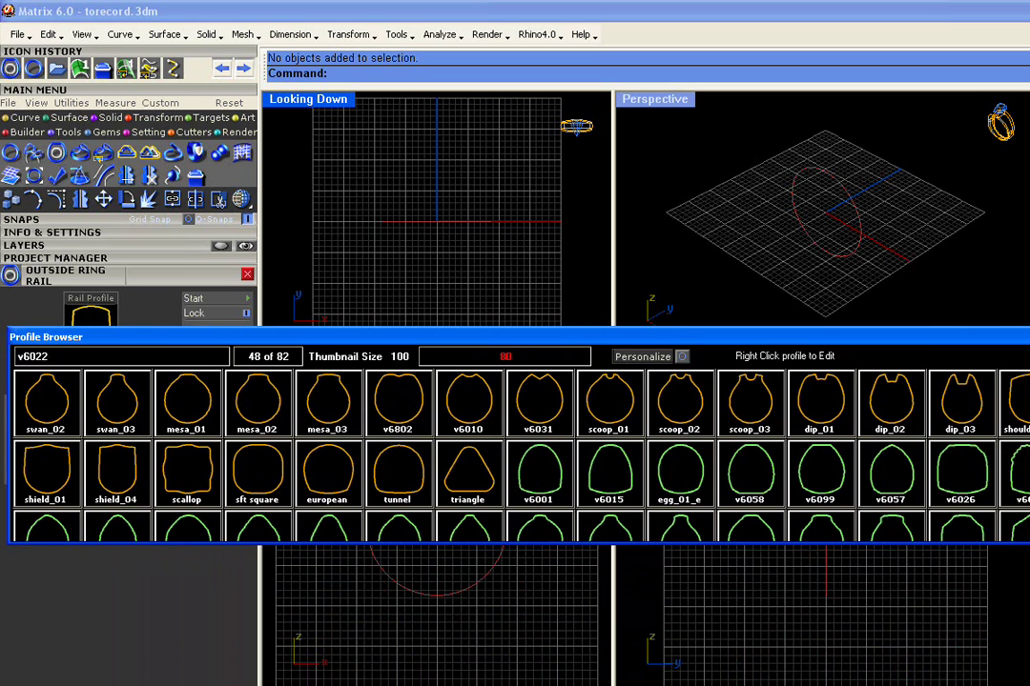
pyautogui.click(332, 490)
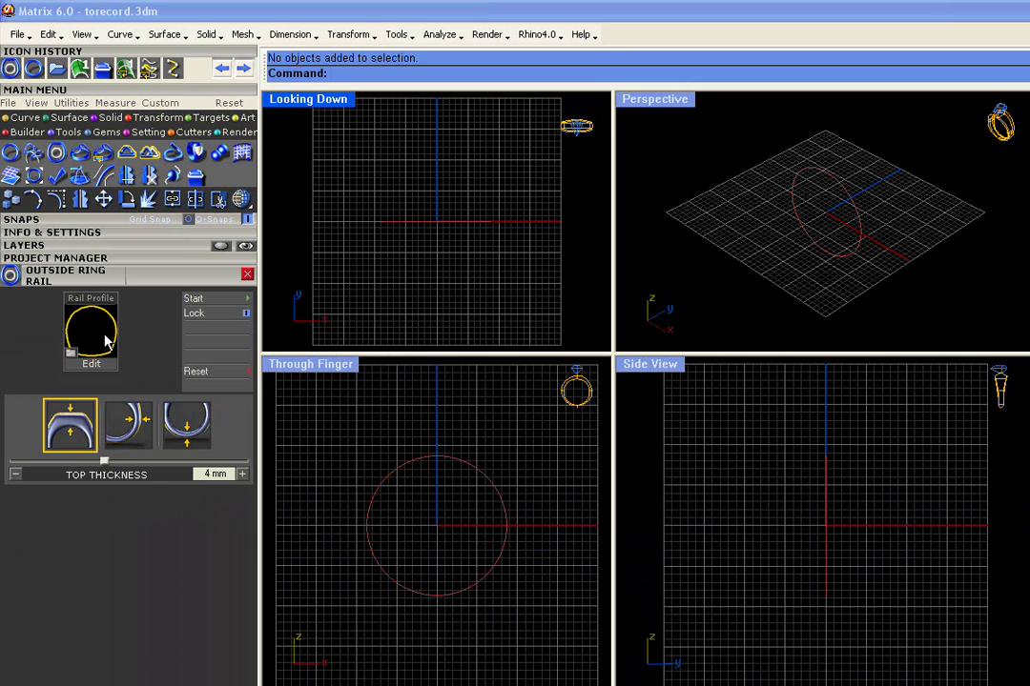
# Build the outside ring rail around the finger rail with a top thickness of about 5.07 mm.
pyautogui.click(227, 301)
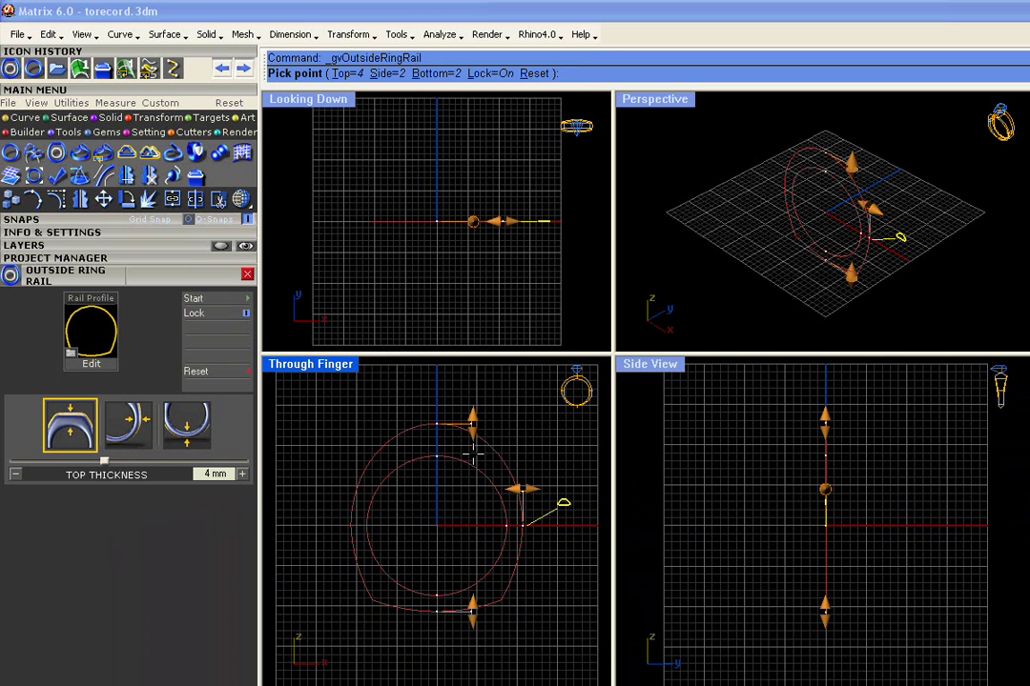
pyautogui.moveTo(474, 433); pyautogui.dragTo(477, 424)
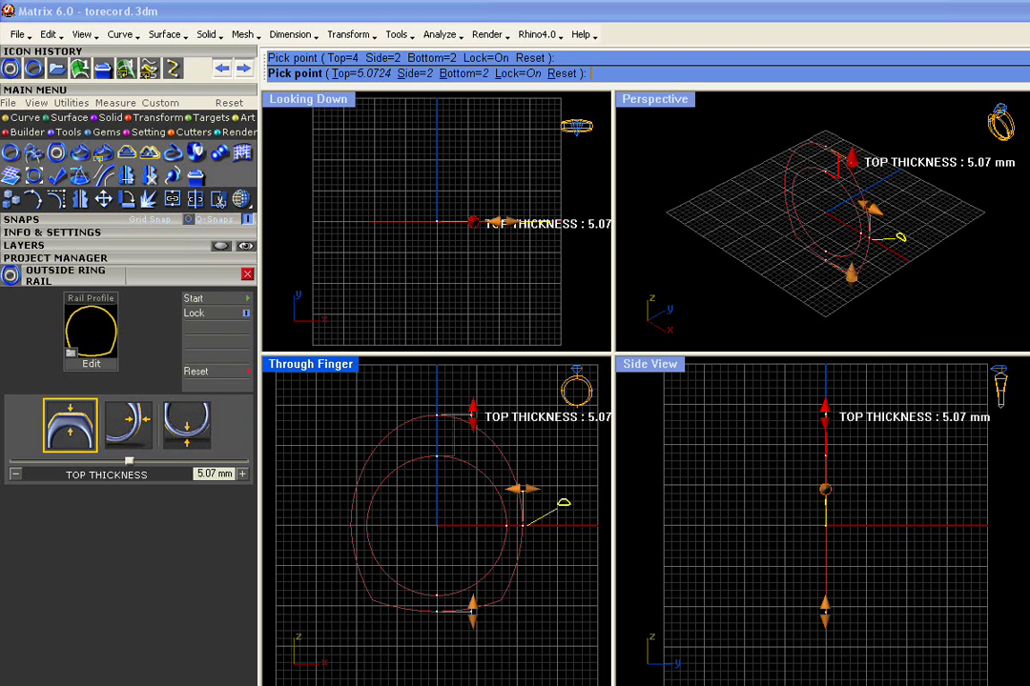
pyautogui.rightClick(423, 525)
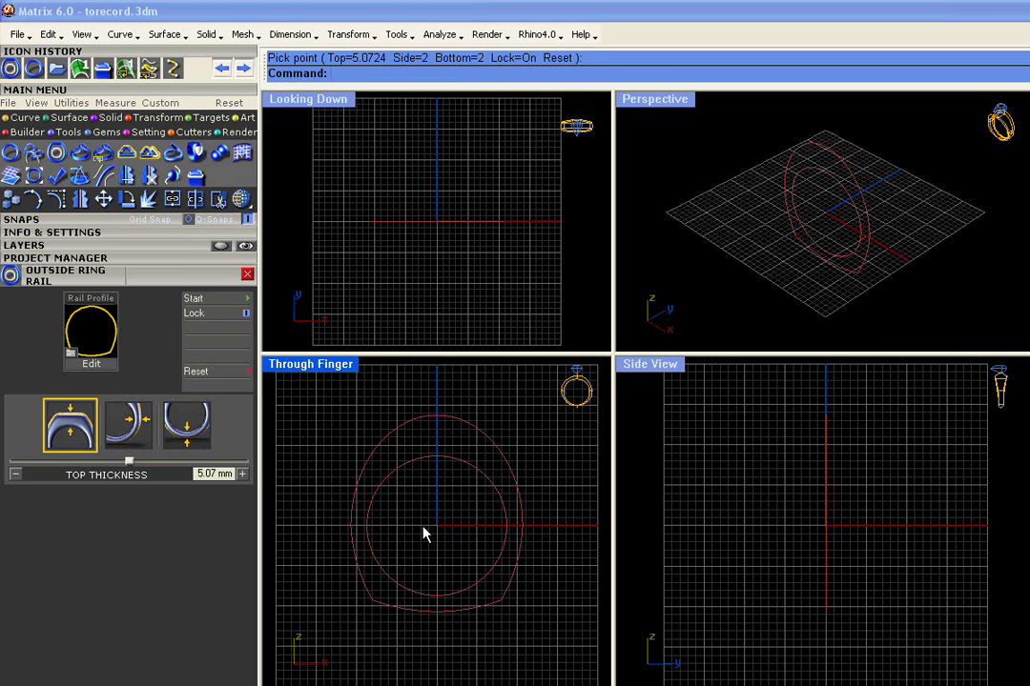
# Save the design with both ring rails as a new version in the Default project.
pyautogui.moveTo(423, 531); pyautogui.dragTo(349, 403)
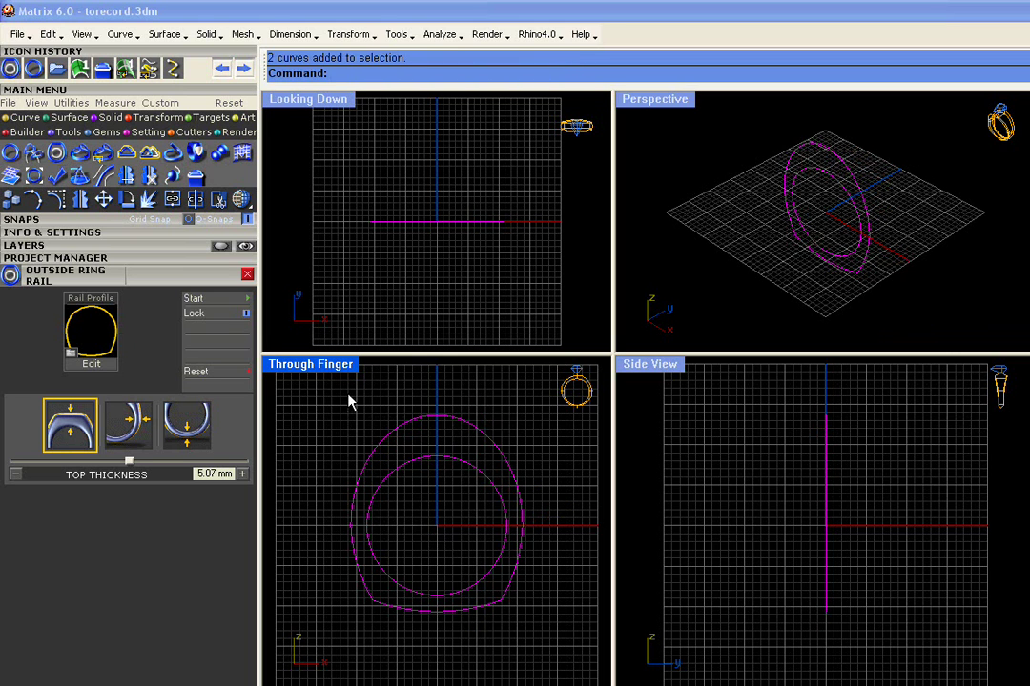
pyautogui.click(124, 259)
pyautogui.click(233, 355)
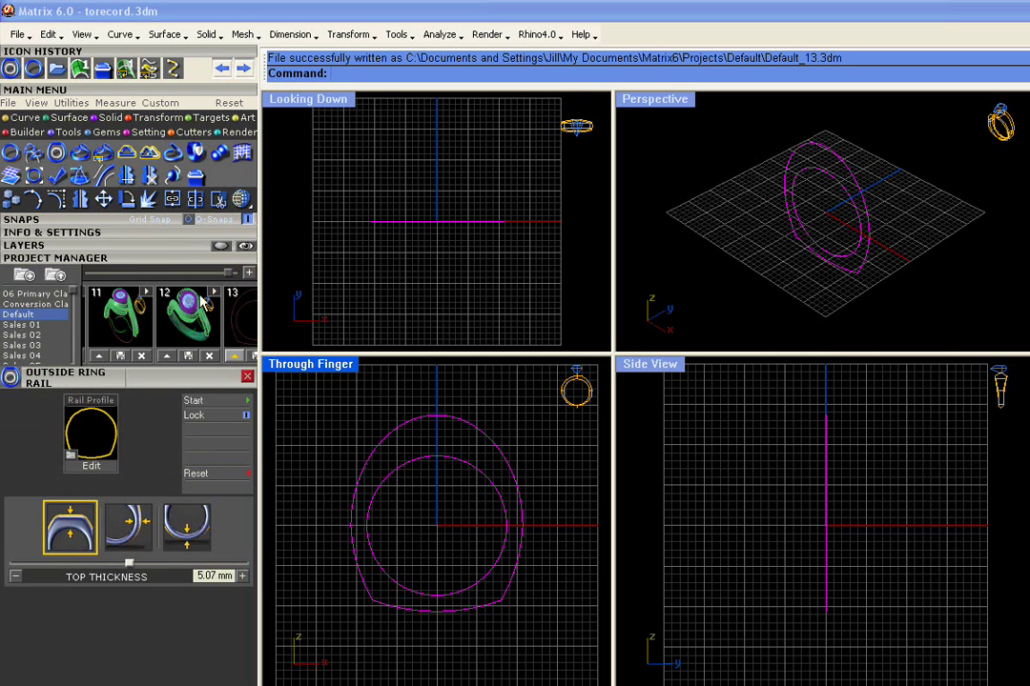
pyautogui.click(167, 258)
pyautogui.click(511, 277)
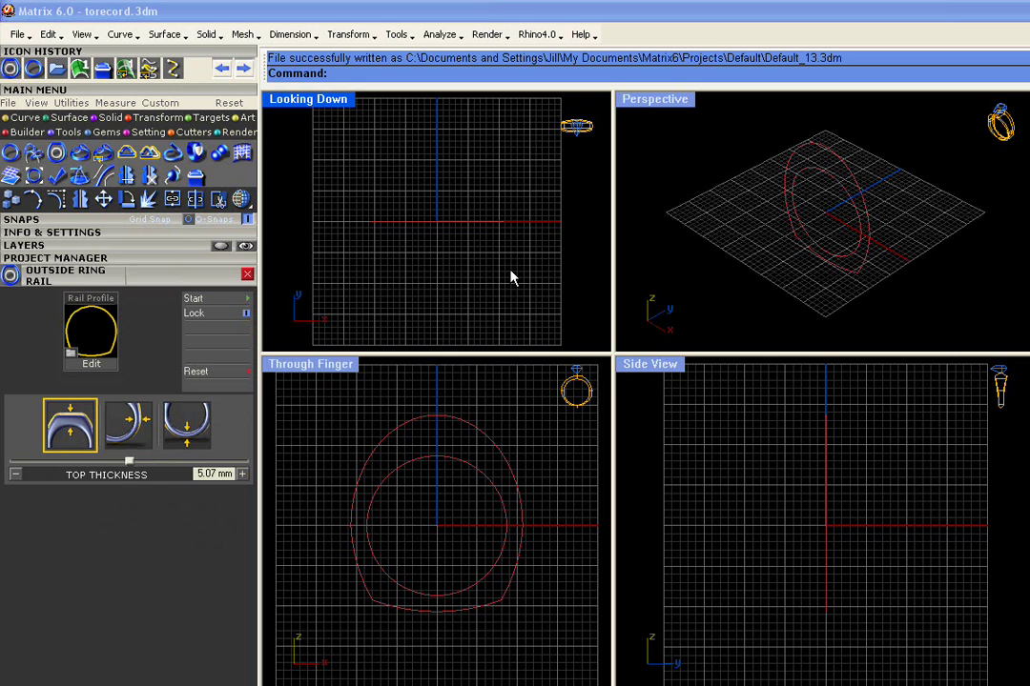
# Close the Outside Ring Rail builder and start Profile Placer on the inner ring rail with its options shown.
pyautogui.click(145, 278)
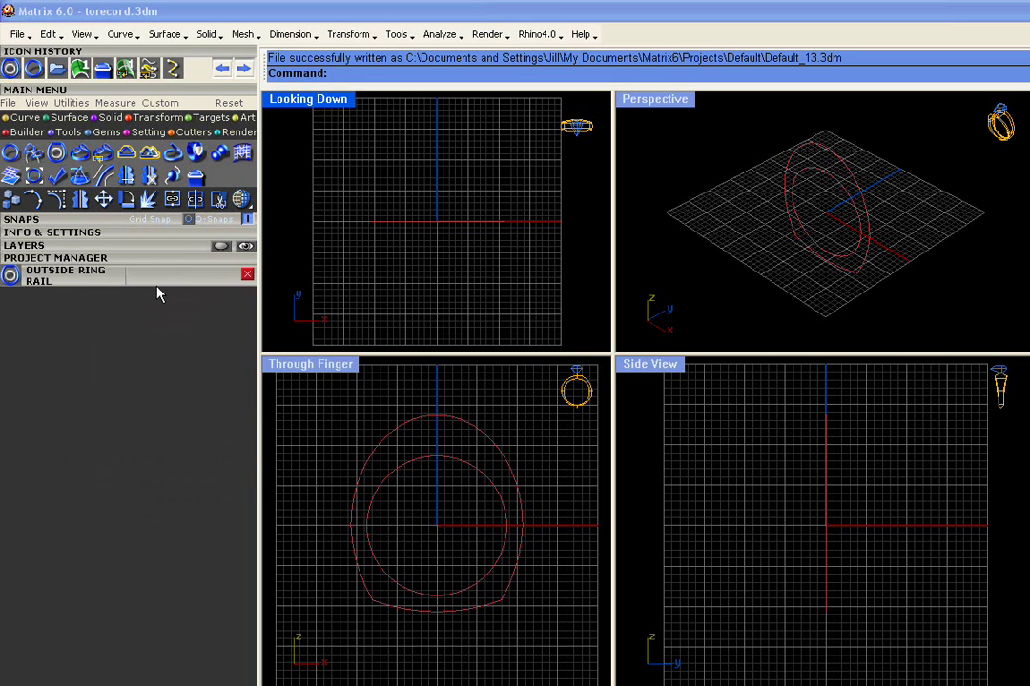
pyautogui.click(506, 532)
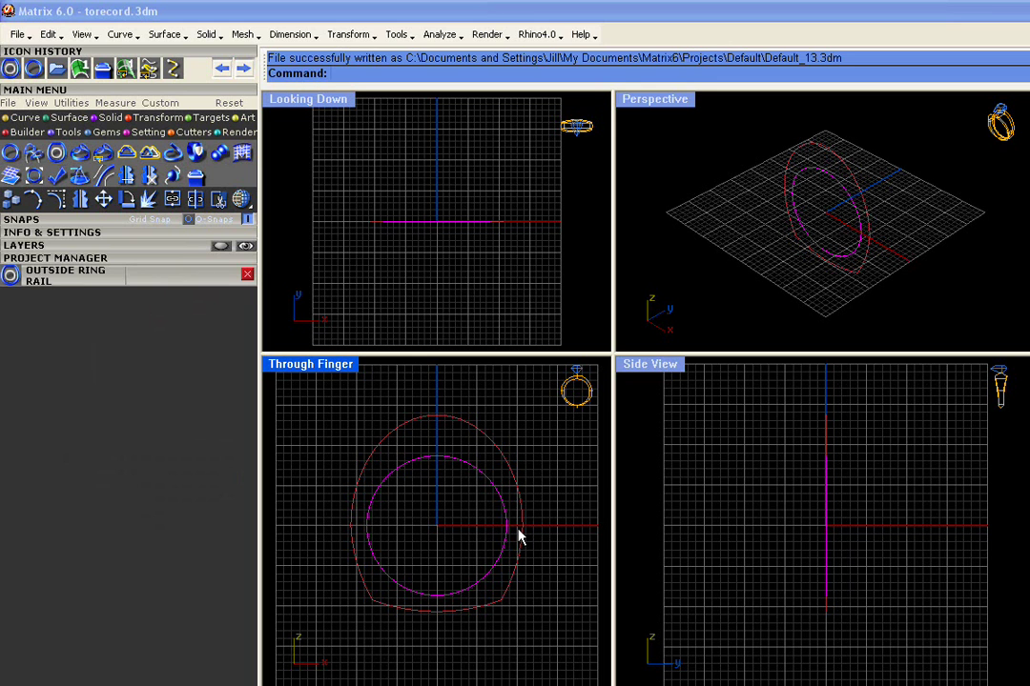
pyautogui.click(247, 275)
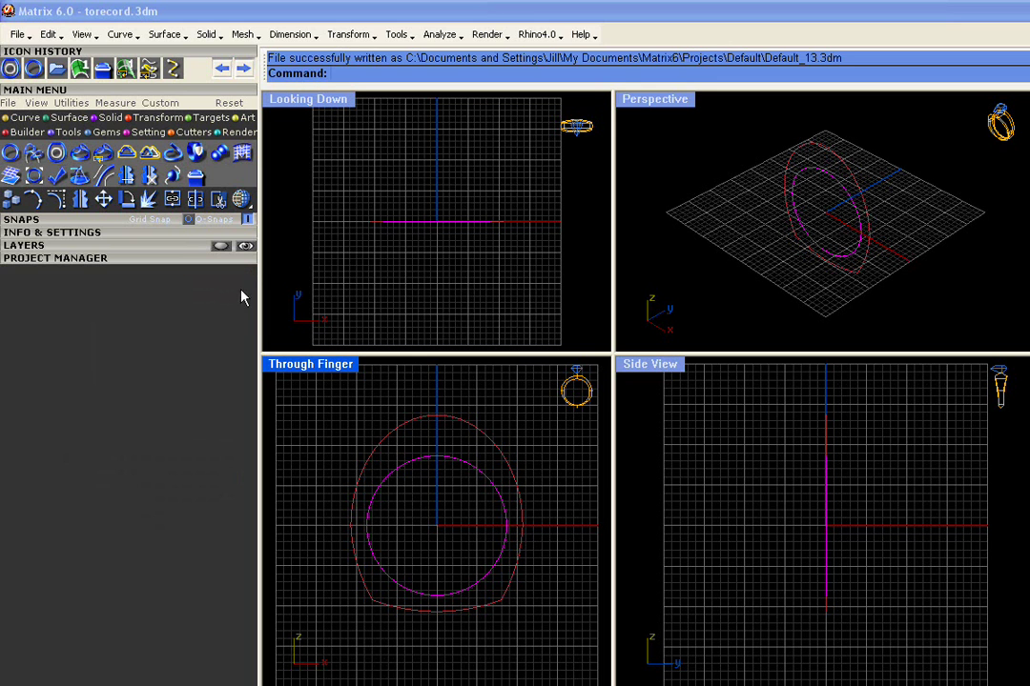
pyautogui.rightClick(448, 462)
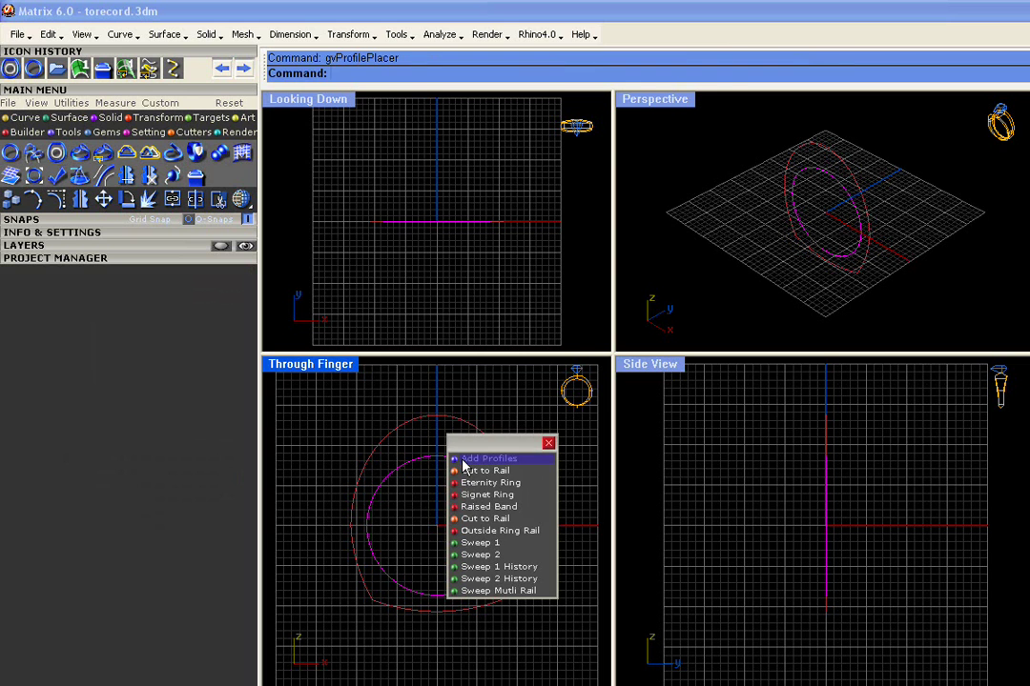
pyautogui.click(461, 459)
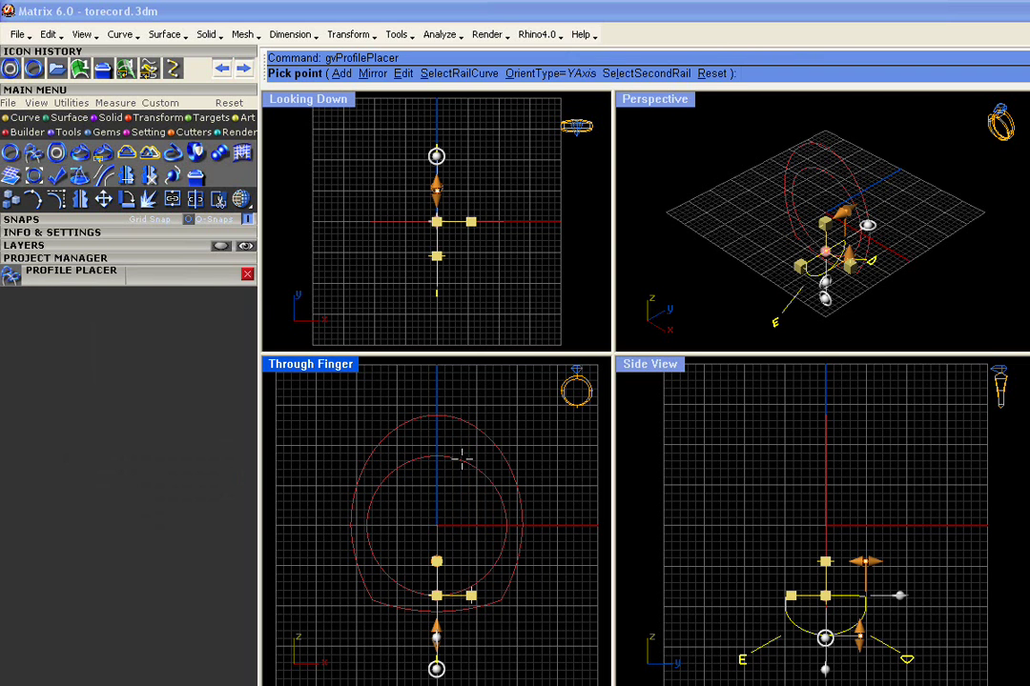
pyautogui.click(180, 276)
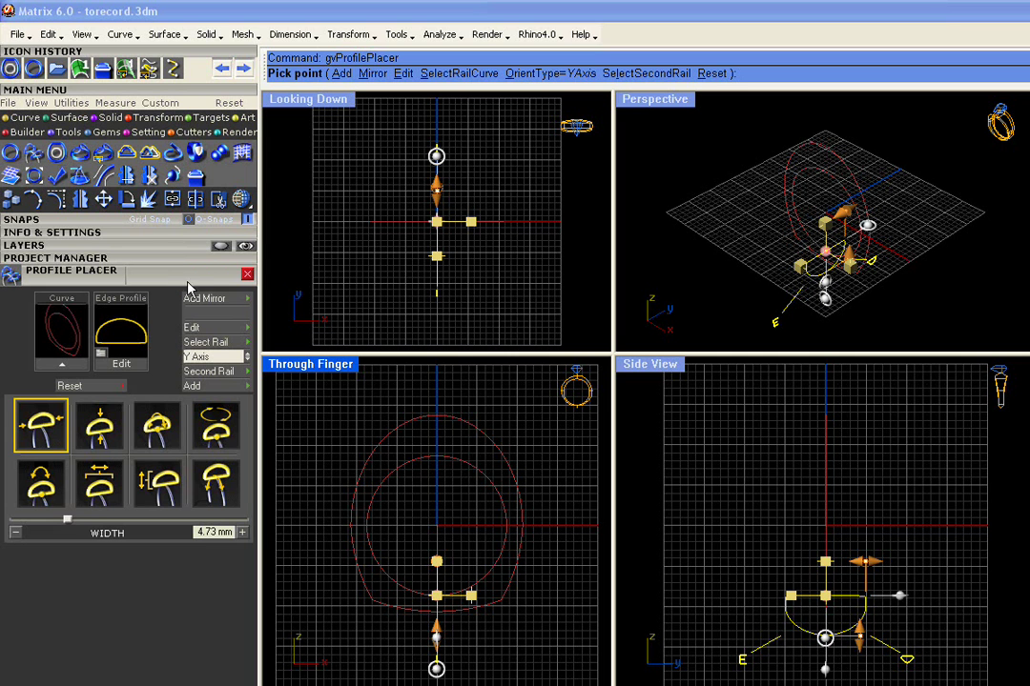
# Assign the outer ring rail as the second rail for the profile at the bottom of the ring.
pyautogui.scroll(5, 846, 257)
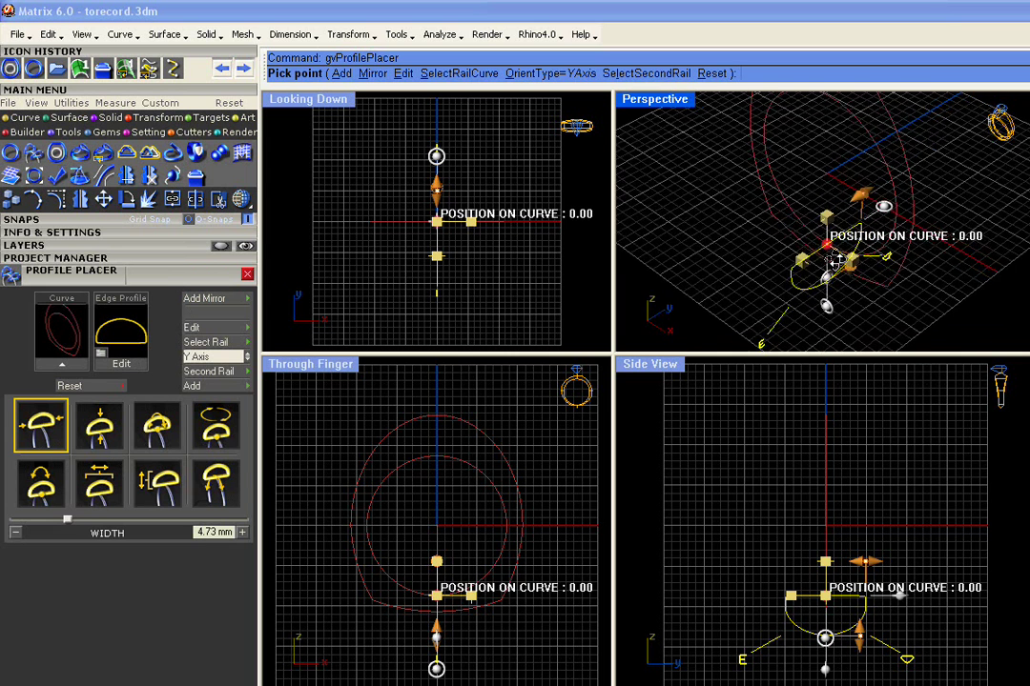
pyautogui.moveTo(846, 257); pyautogui.dragTo(862, 291, button='right')
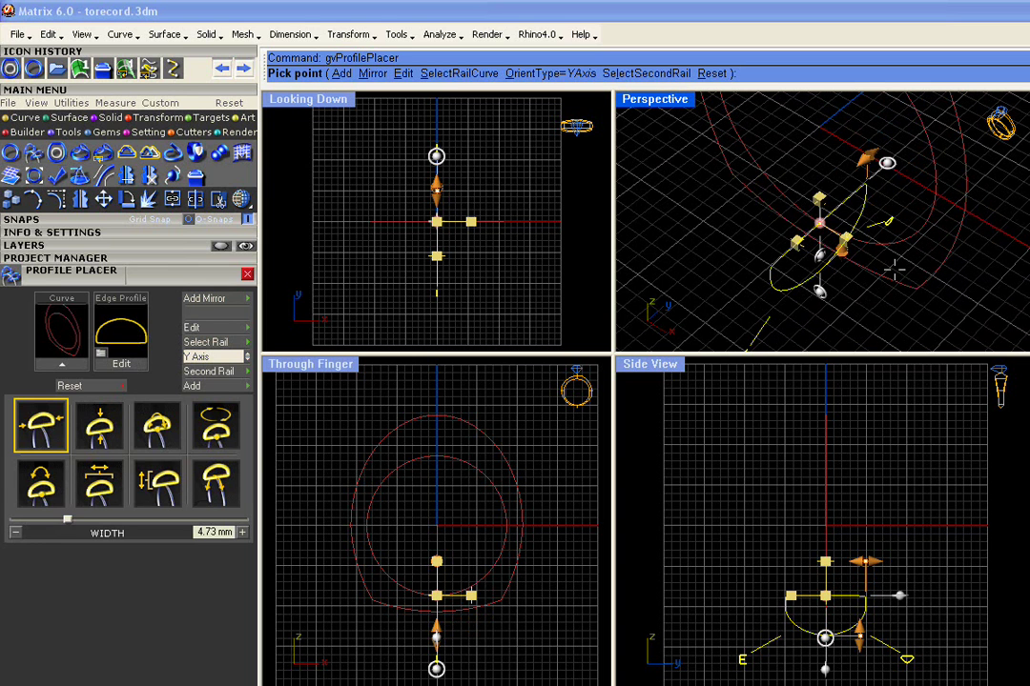
pyautogui.moveTo(884, 304); pyautogui.dragTo(906, 259, button='right')
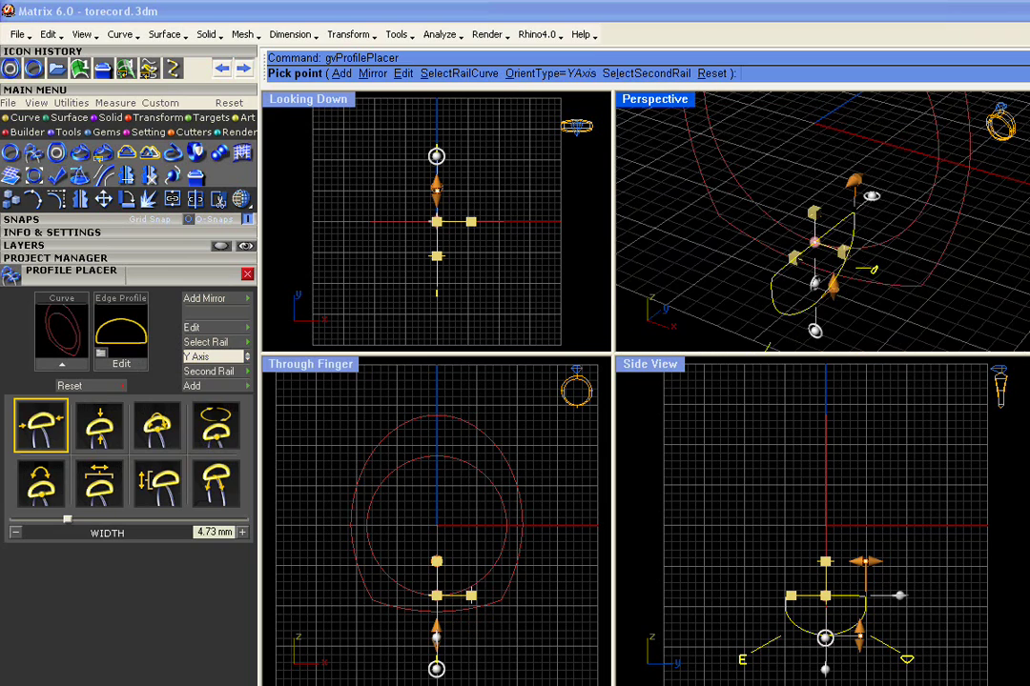
pyautogui.moveTo(832, 284)
pyautogui.click(643, 75)
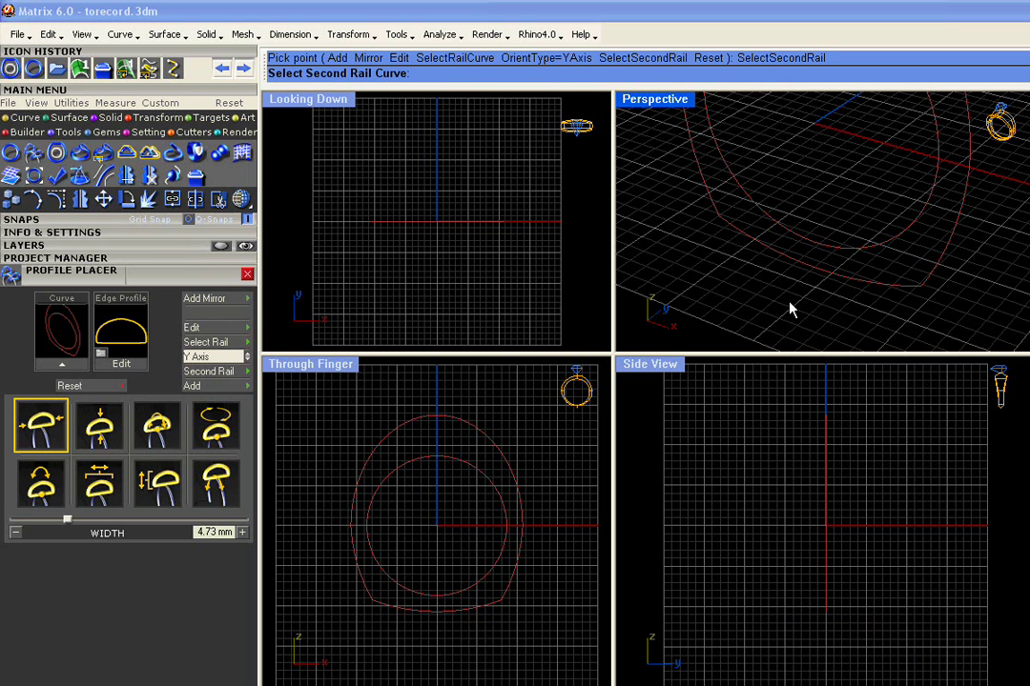
pyautogui.click(870, 289)
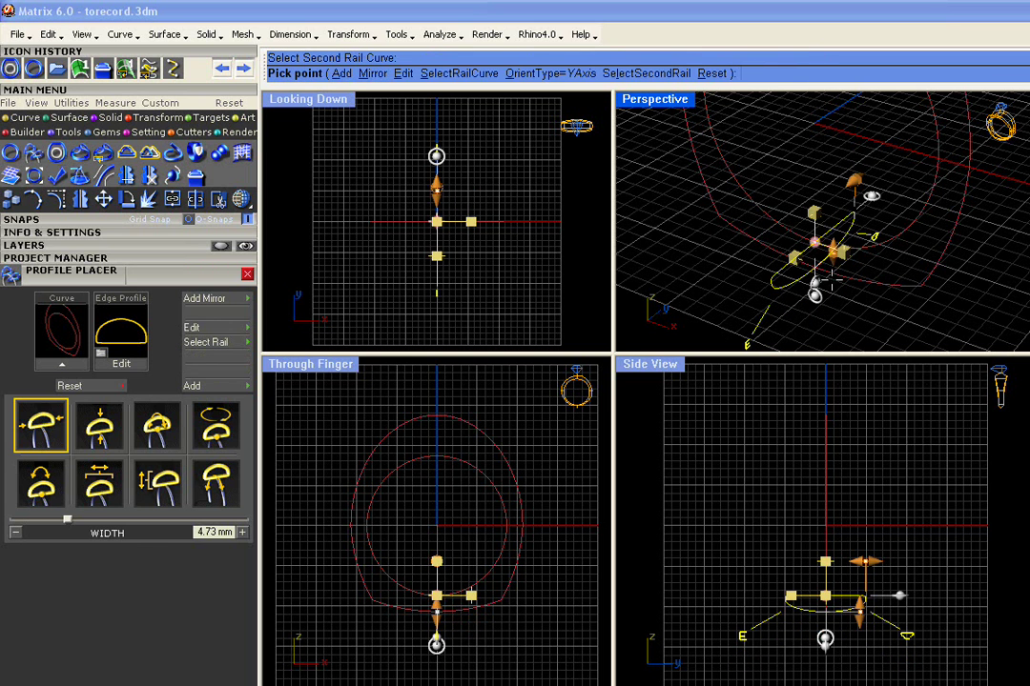
# Narrow the profile at the bottom of the ring to a width of about 4.59 mm.
pyautogui.moveTo(830, 274)
pyautogui.mouseDown()
pyautogui.moveTo(818, 278)
pyautogui.moveTo(777, 214)
pyautogui.moveTo(691, 160)
pyautogui.moveTo(765, 265)
pyautogui.moveTo(816, 267)
pyautogui.moveTo(774, 276)
pyautogui.moveTo(810, 228)
pyautogui.moveTo(831, 257)
pyautogui.mouseUp()
pyautogui.click(99, 426)
pyautogui.moveTo(744, 244); pyautogui.dragTo(689, 232, button='right')
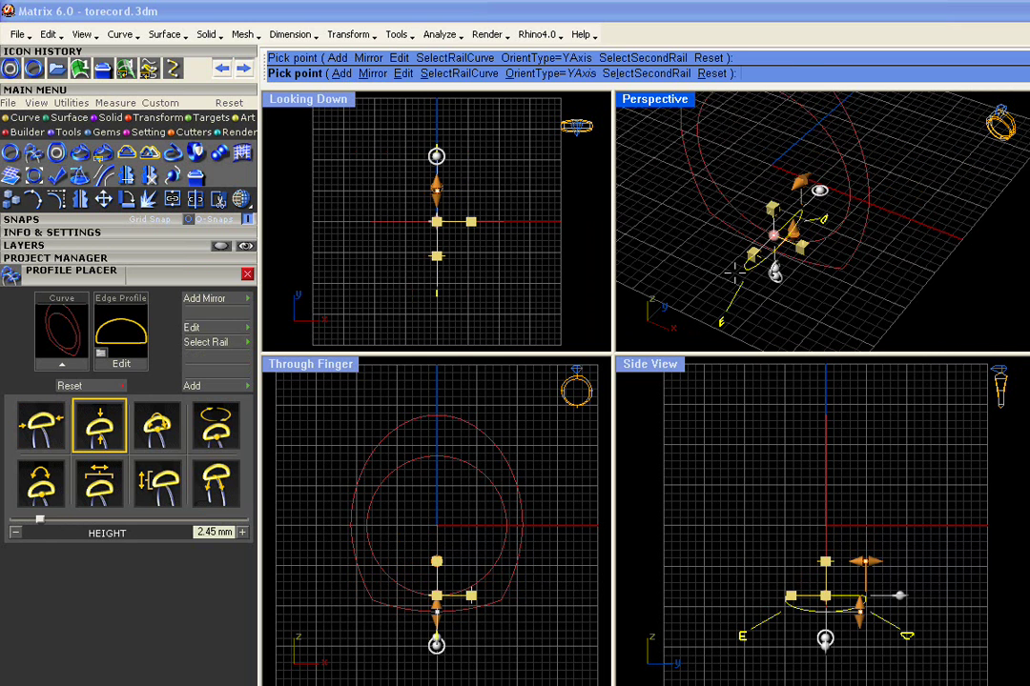
pyautogui.moveTo(806, 183)
pyautogui.mouseDown()
pyautogui.moveTo(789, 201)
pyautogui.moveTo(789, 188)
pyautogui.mouseUp()
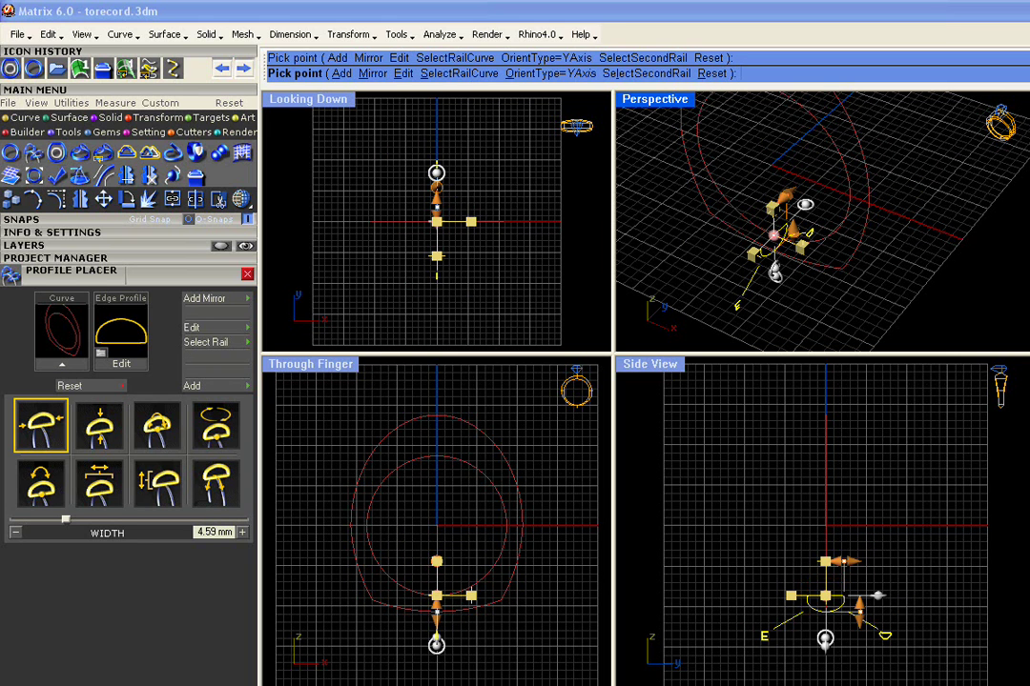
# Add a second profile, place it at the top of the ring at 50% along the rail, and widen it to about 9.96 mm.
pyautogui.click(345, 73)
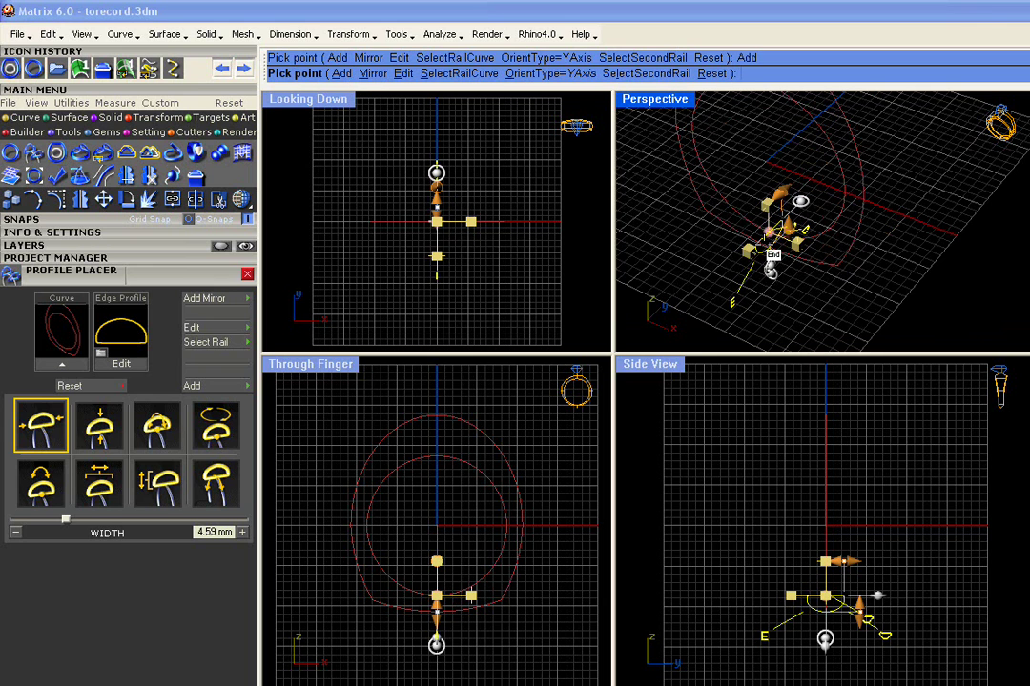
pyautogui.keyDown('shift'); pyautogui.moveTo(766, 245); pyautogui.dragTo(780, 331, button='right'); pyautogui.keyUp('shift')
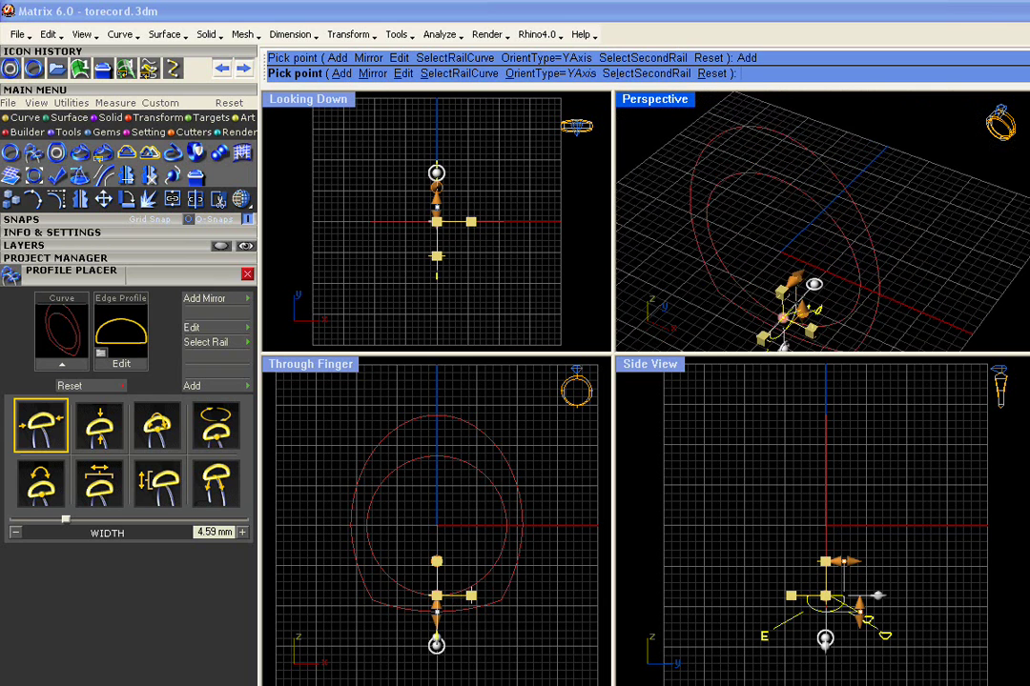
pyautogui.click(784, 318)
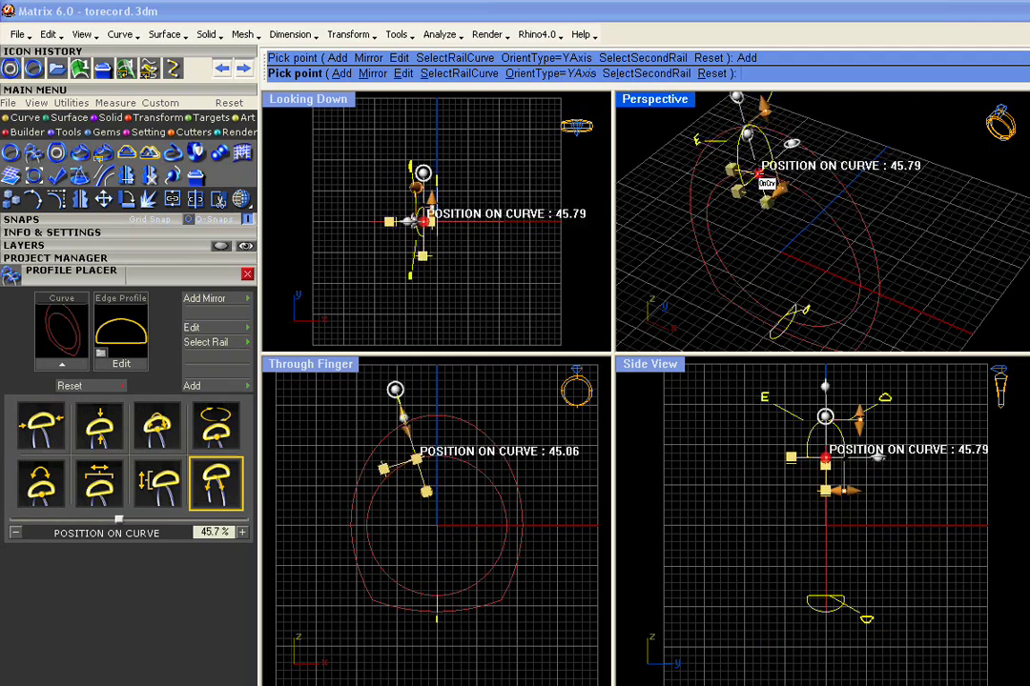
pyautogui.click(778, 177)
pyautogui.moveTo(778, 178); pyautogui.dragTo(807, 206, button='right')
pyautogui.moveTo(797, 196)
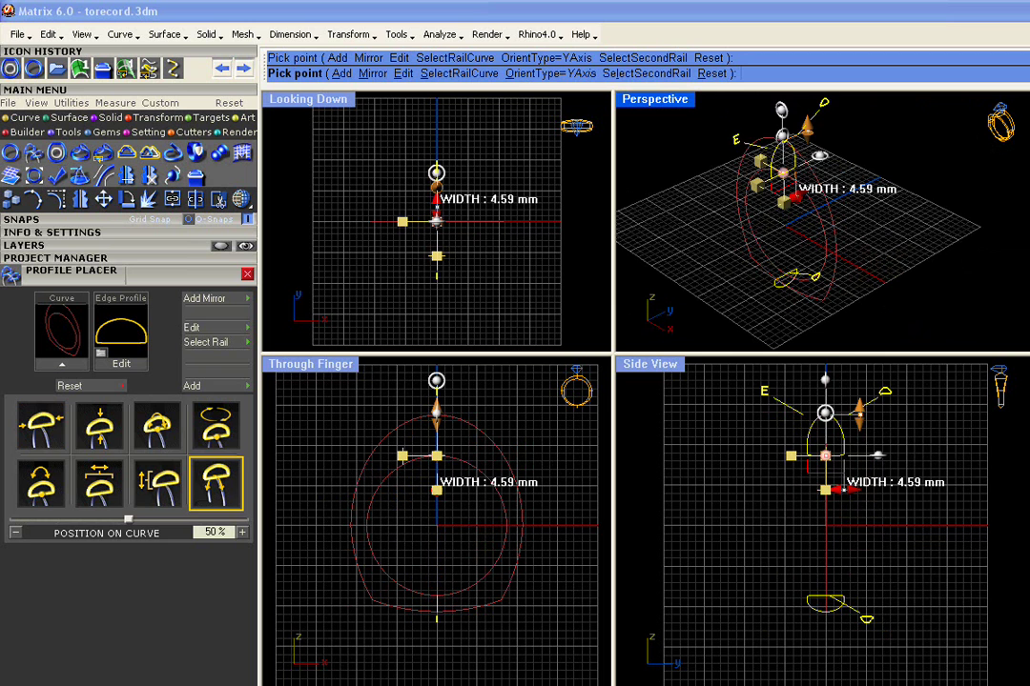
pyautogui.moveTo(798, 196); pyautogui.dragTo(817, 185)
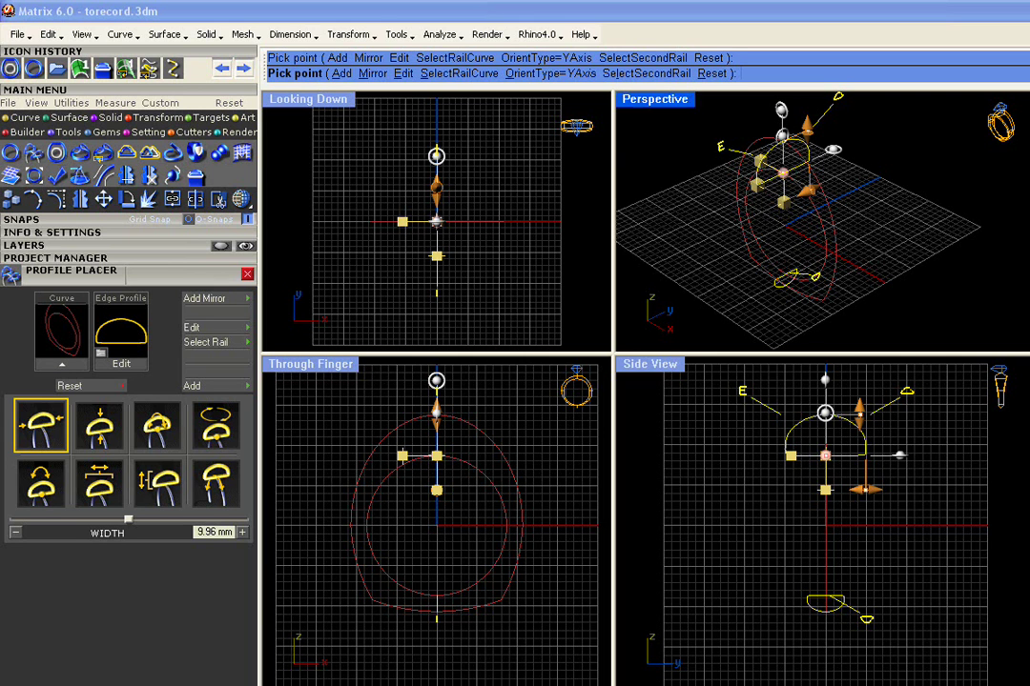
# Change the top profile's shape to the flared trapezoid profileplacer_35 and finish placing the profiles.
pyautogui.click(110, 336)
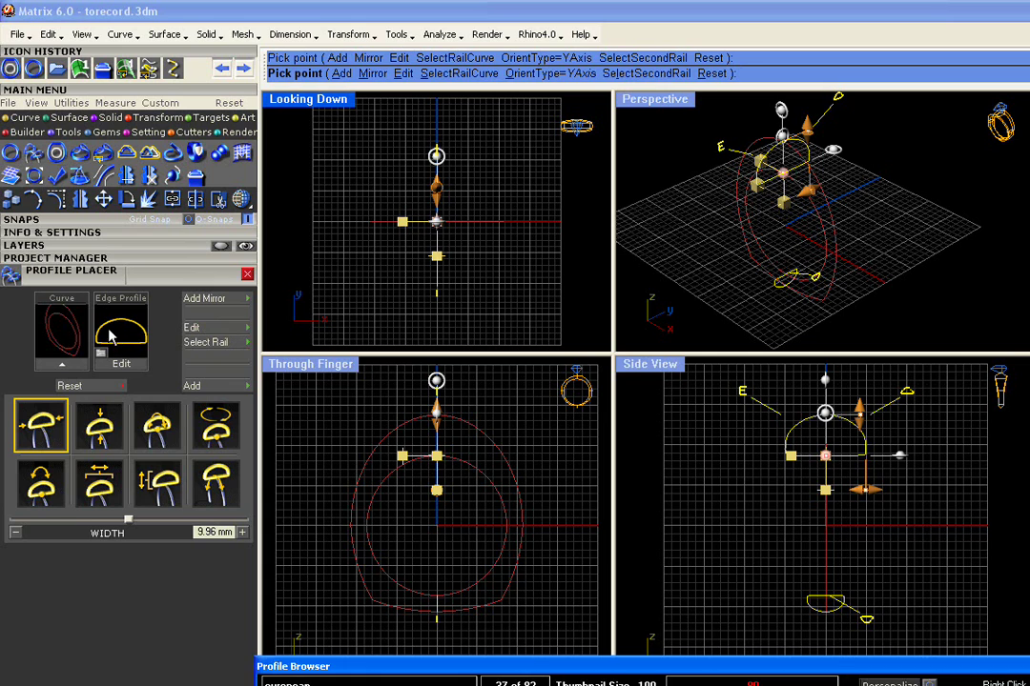
pyautogui.moveTo(696, 666); pyautogui.dragTo(423, 434)
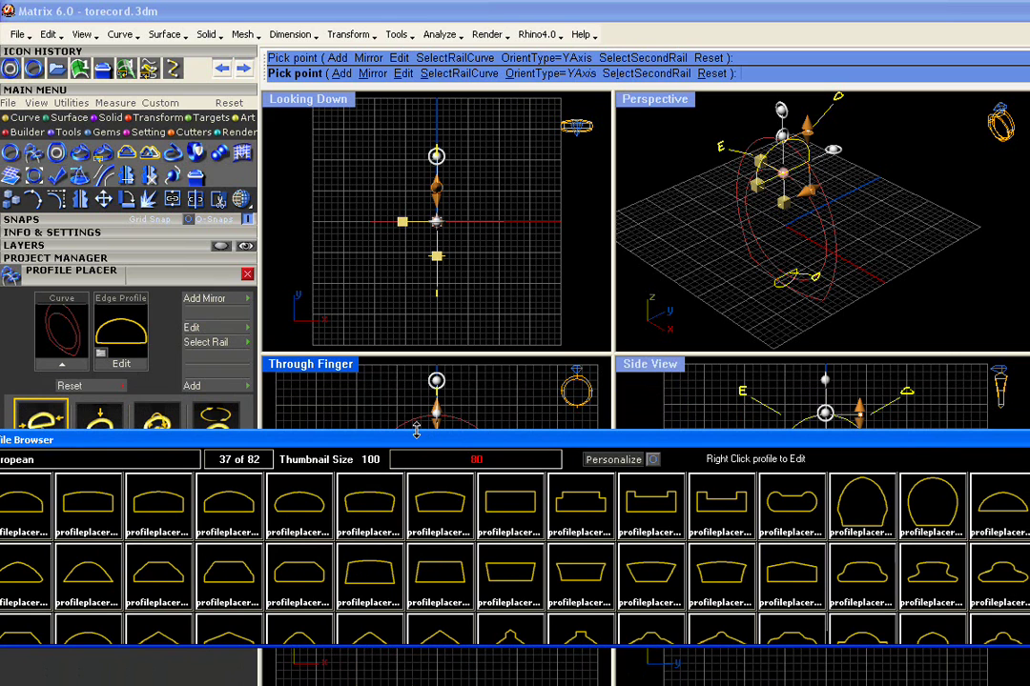
pyautogui.click(301, 529)
pyautogui.click(466, 516)
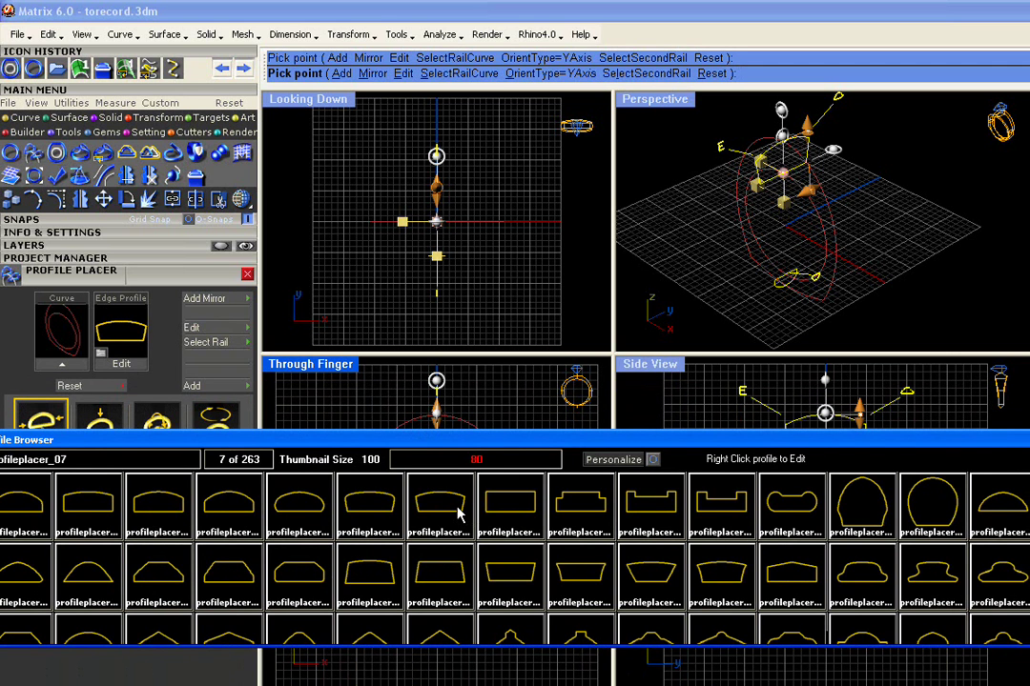
pyautogui.click(653, 573)
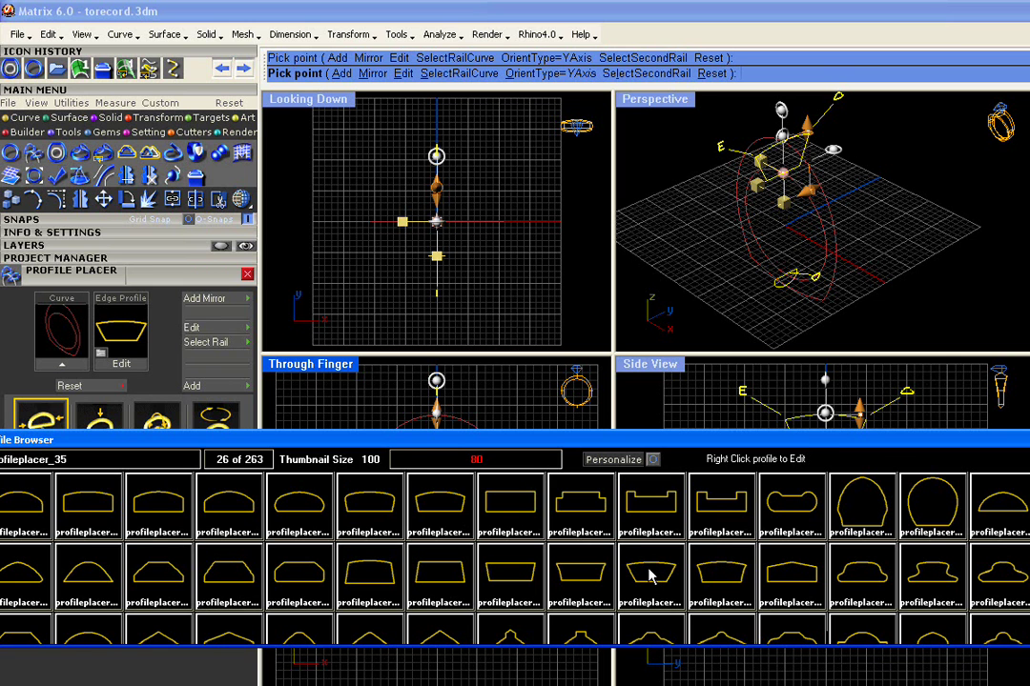
pyautogui.doubleClick(648, 575)
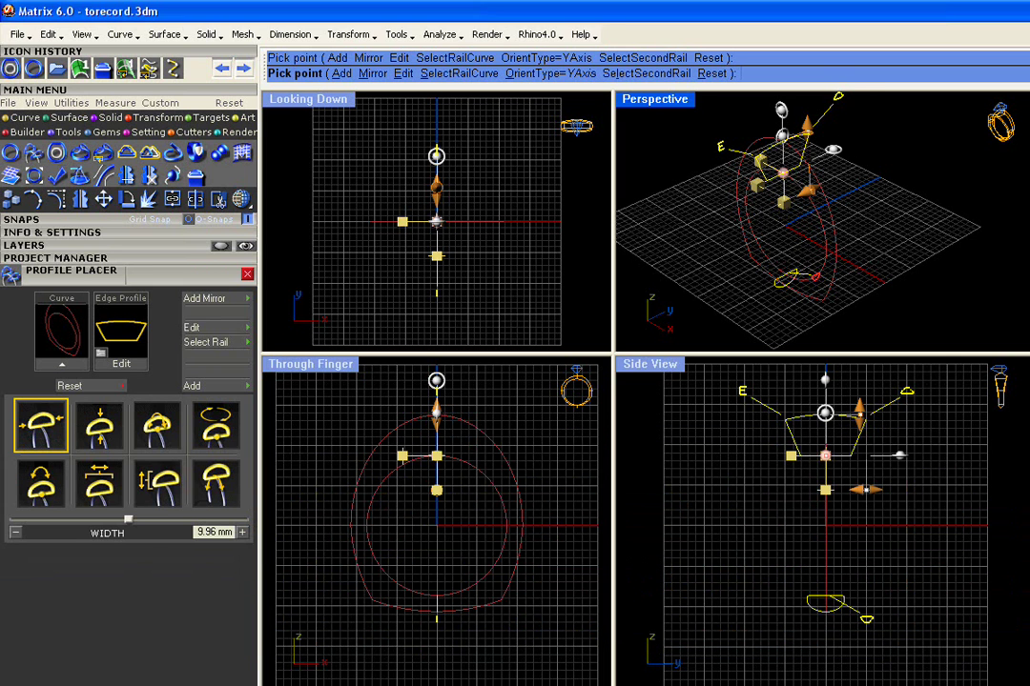
pyautogui.moveTo(822, 196); pyautogui.dragTo(861, 315, button='right')
pyautogui.rightClick(871, 149)
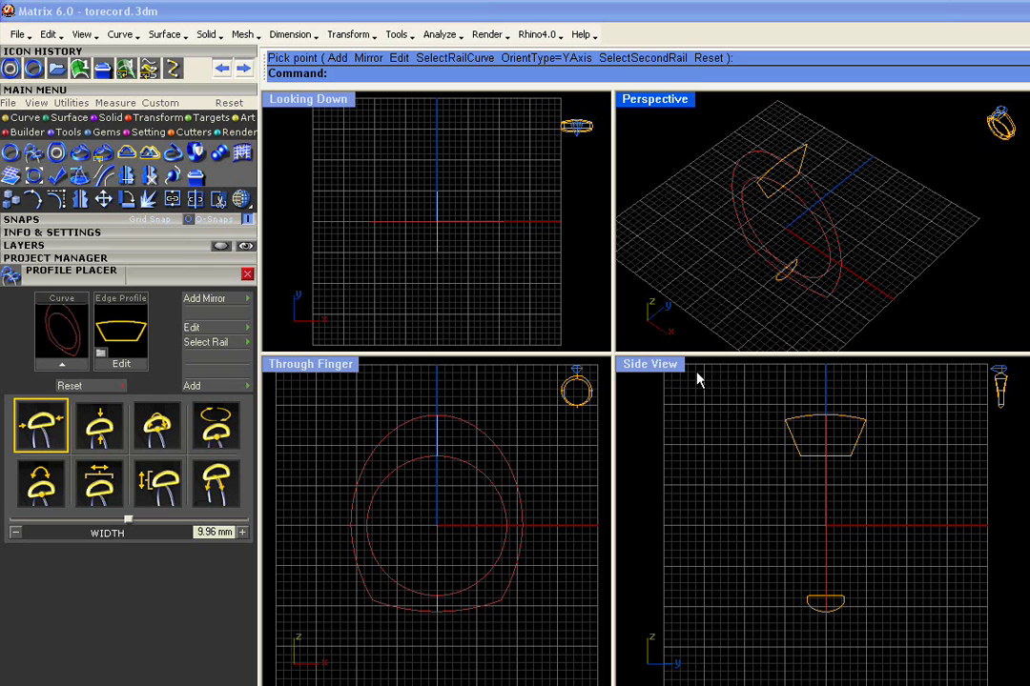
# Create the ring body with Sweep Multi, using the outer and inner rails and the top and bottom profiles.
pyautogui.click(80, 118)
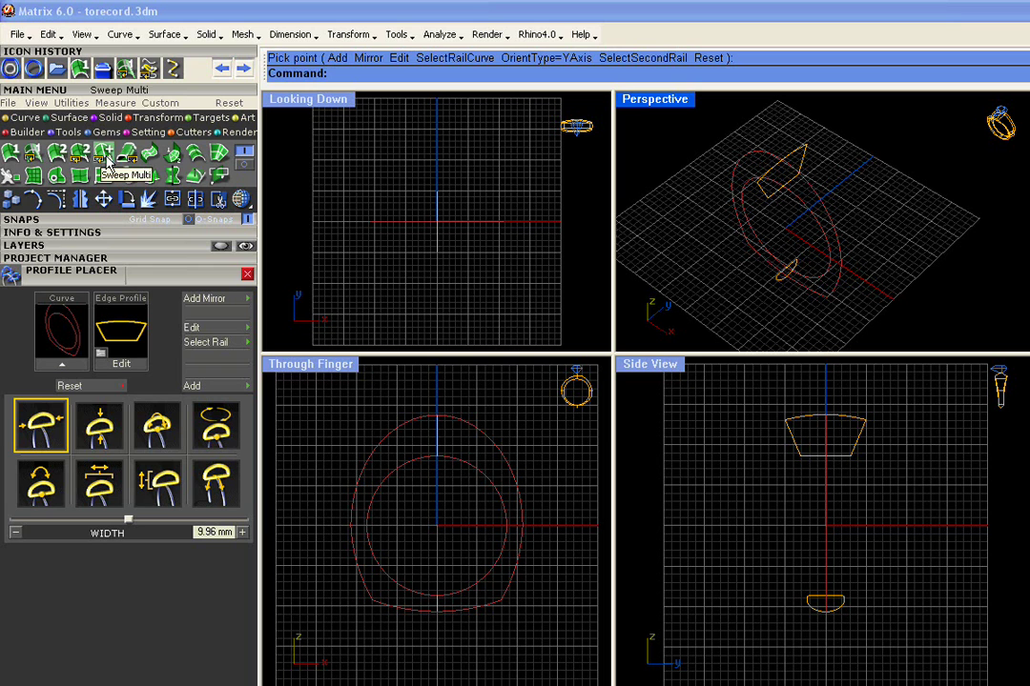
pyautogui.click(103, 157)
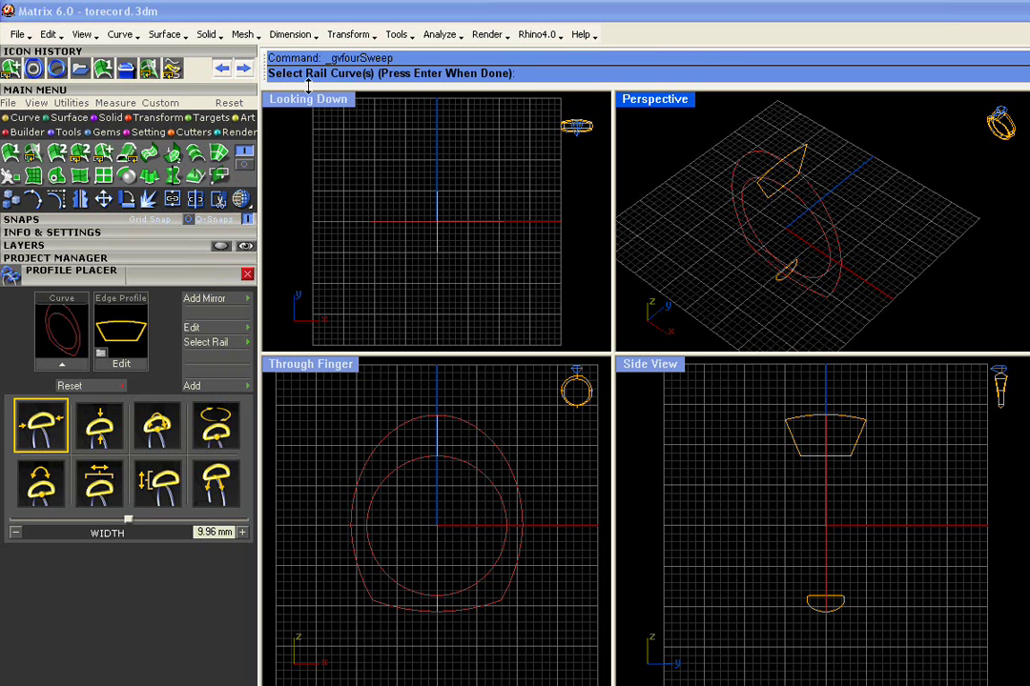
pyautogui.click(820, 210)
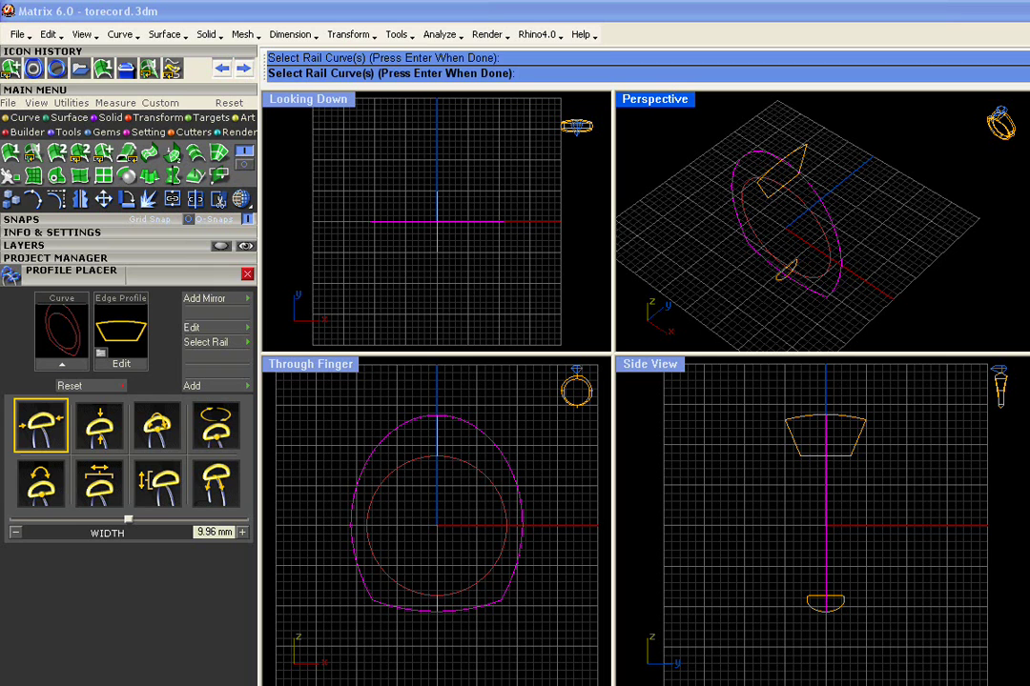
pyautogui.click(819, 231)
pyautogui.press('Return')
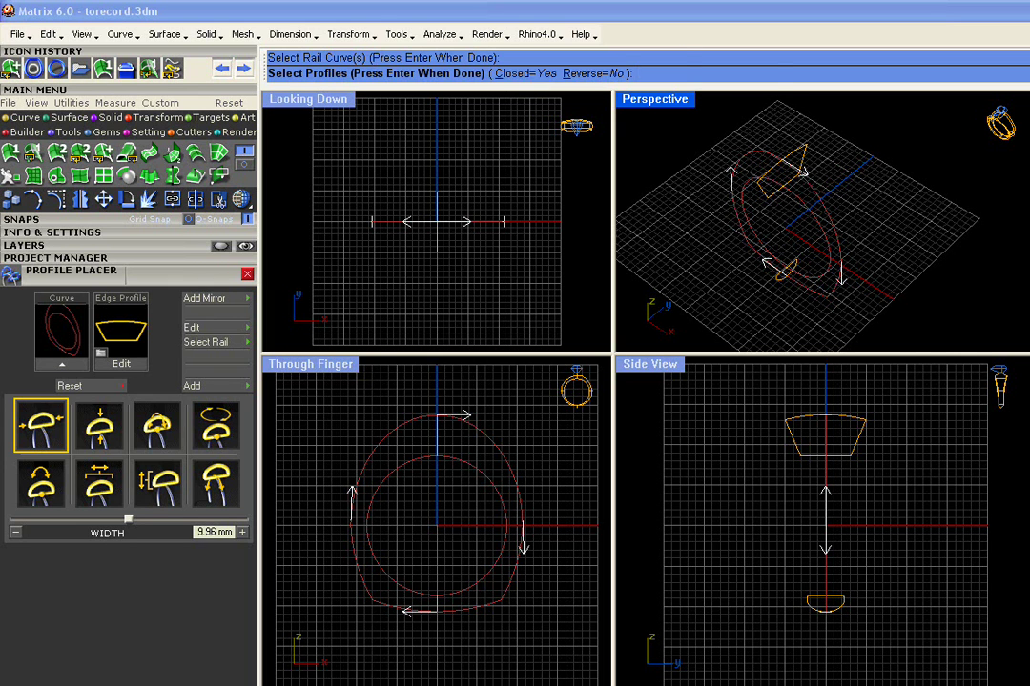
pyautogui.click(798, 160)
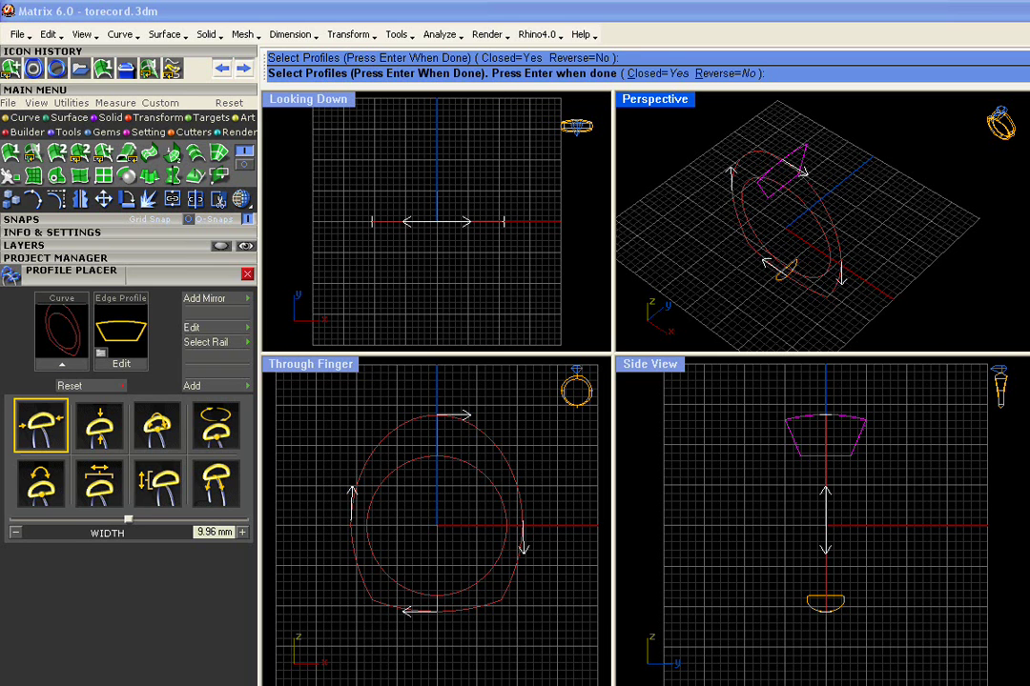
pyautogui.click(793, 268)
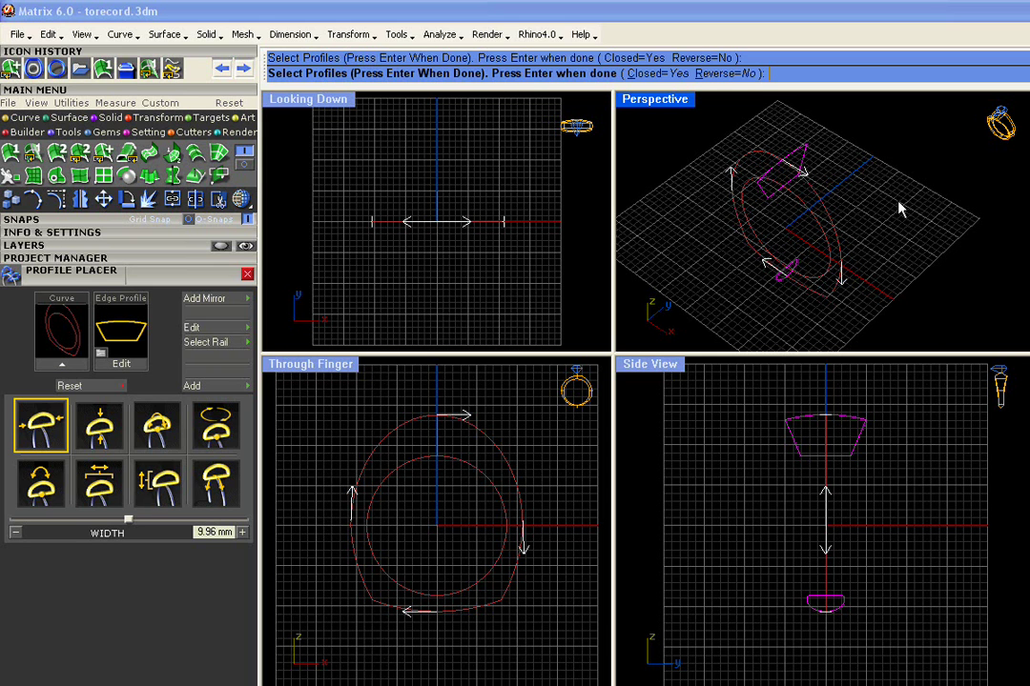
pyautogui.press('Return')
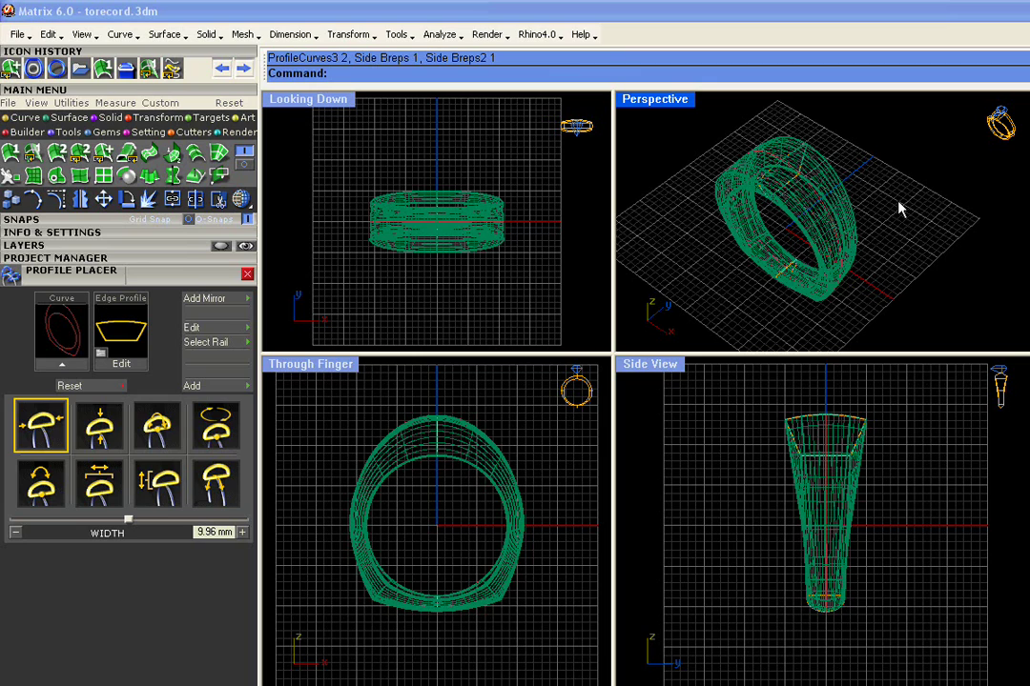
# Show the swept ring shaded in all viewports.
pyautogui.click(218, 175)
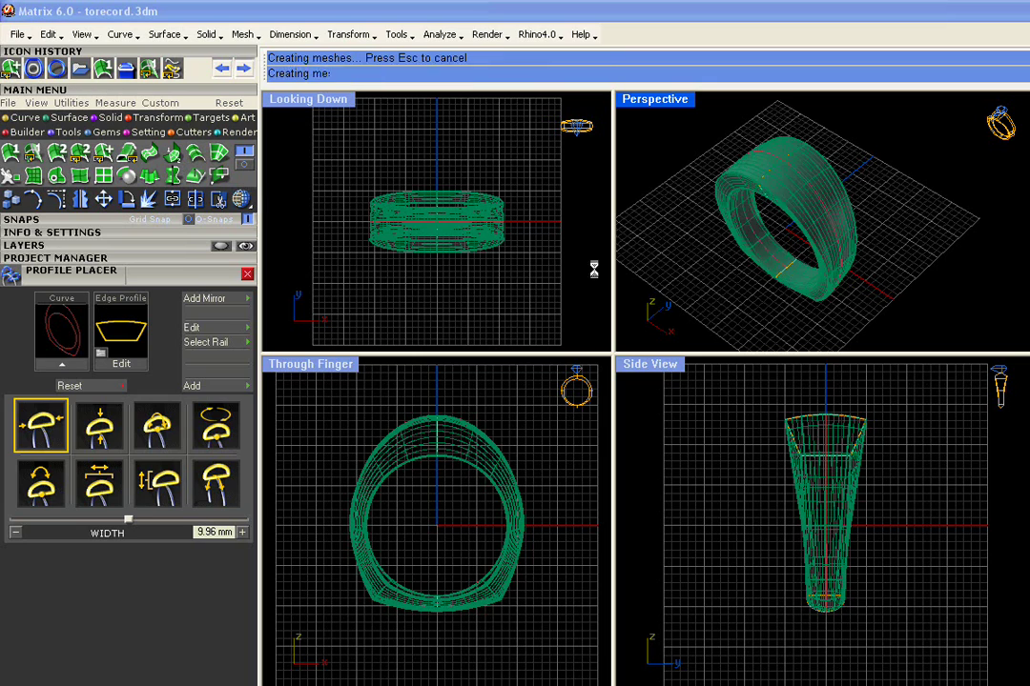
pyautogui.moveTo(667, 258)
pyautogui.mouseDown(button='right')
pyautogui.moveTo(696, 238)
pyautogui.moveTo(751, 96)
pyautogui.moveTo(990, 324)
pyautogui.moveTo(1025, 314)
pyautogui.mouseUp(button='right')
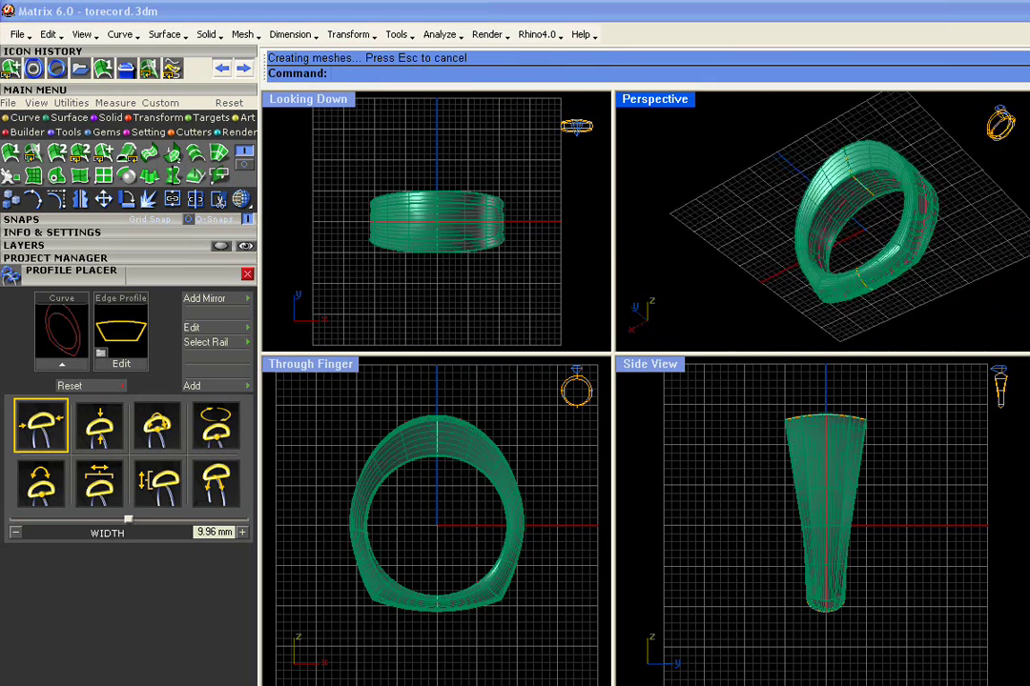
pyautogui.moveTo(844, 105); pyautogui.dragTo(742, 233, button='right')
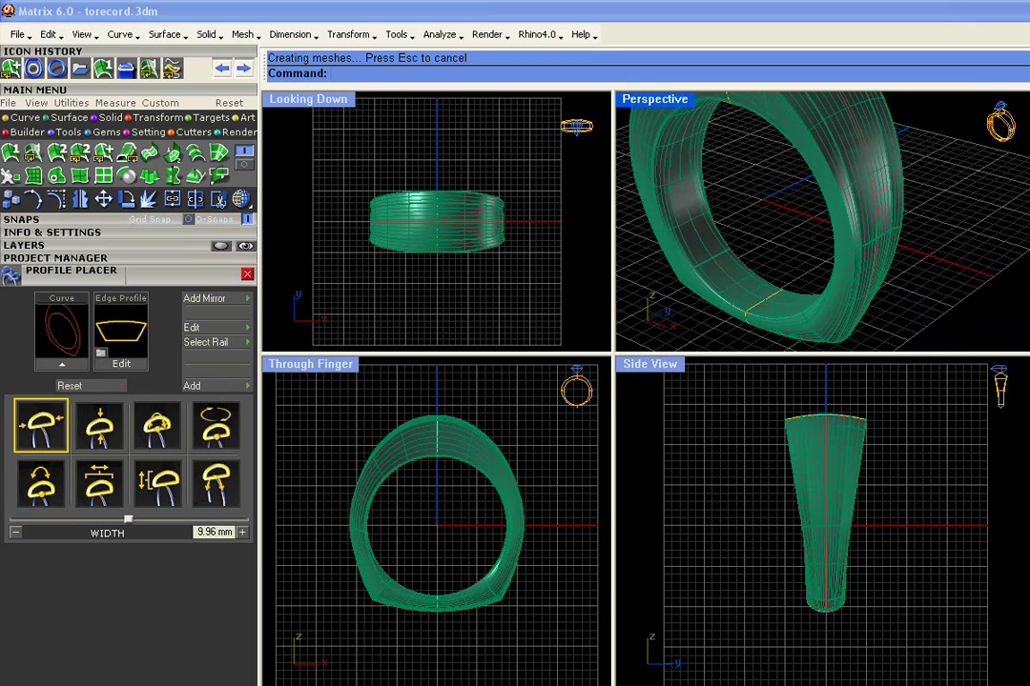
# Examine the lower corners of the ring and the surface around its bottom profile from several angles.
pyautogui.scroll(3, 746, 235)
pyautogui.moveTo(883, 282); pyautogui.dragTo(933, 312, button='right')
pyautogui.scroll(-3, 933, 311)
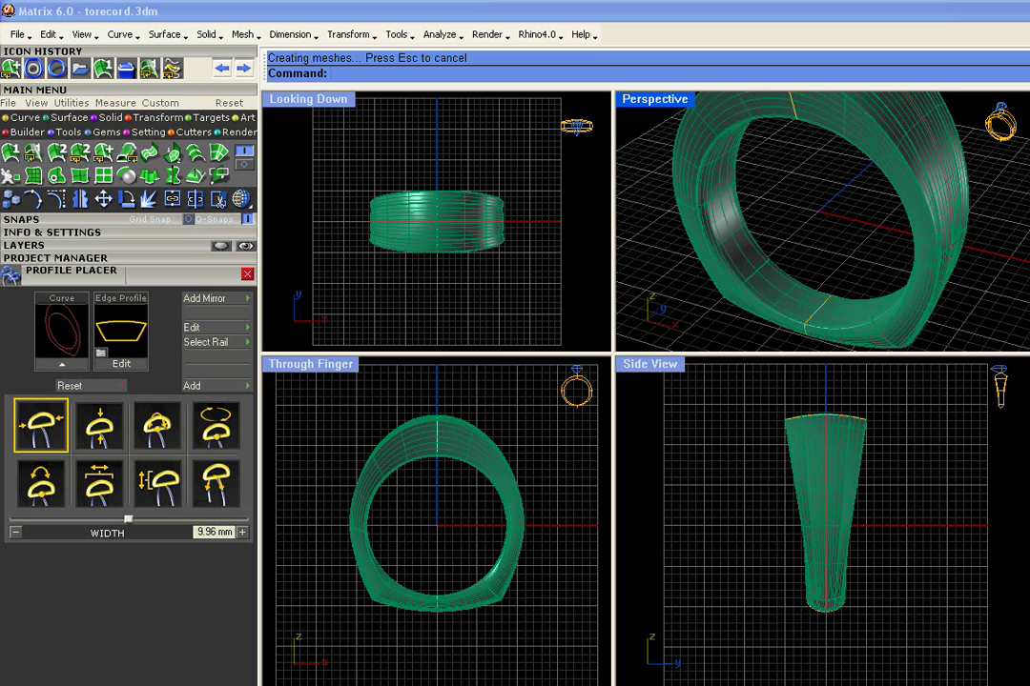
pyautogui.moveTo(822, 222); pyautogui.dragTo(821, 269, button='right')
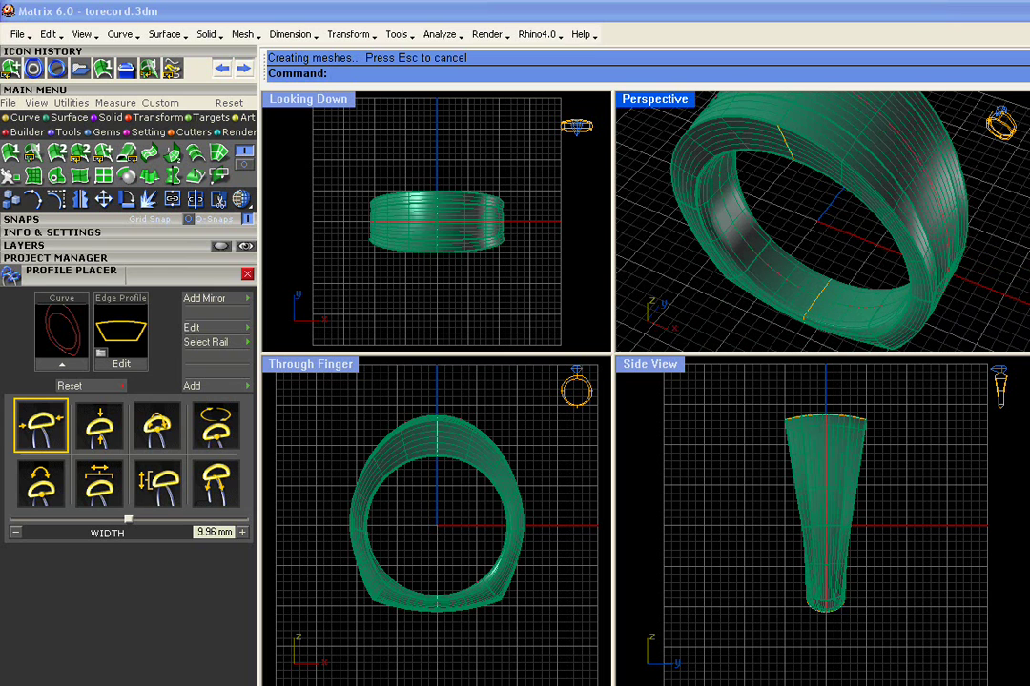
pyautogui.moveTo(904, 271); pyautogui.dragTo(811, 181, button='right')
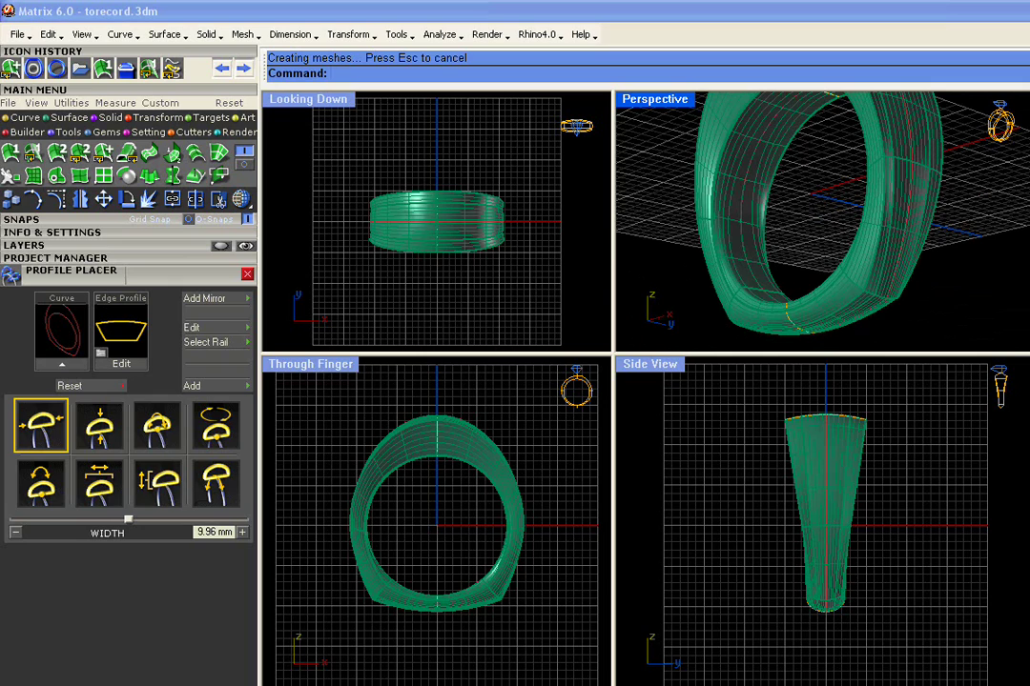
pyautogui.moveTo(679, 238); pyautogui.dragTo(998, 344, button='right')
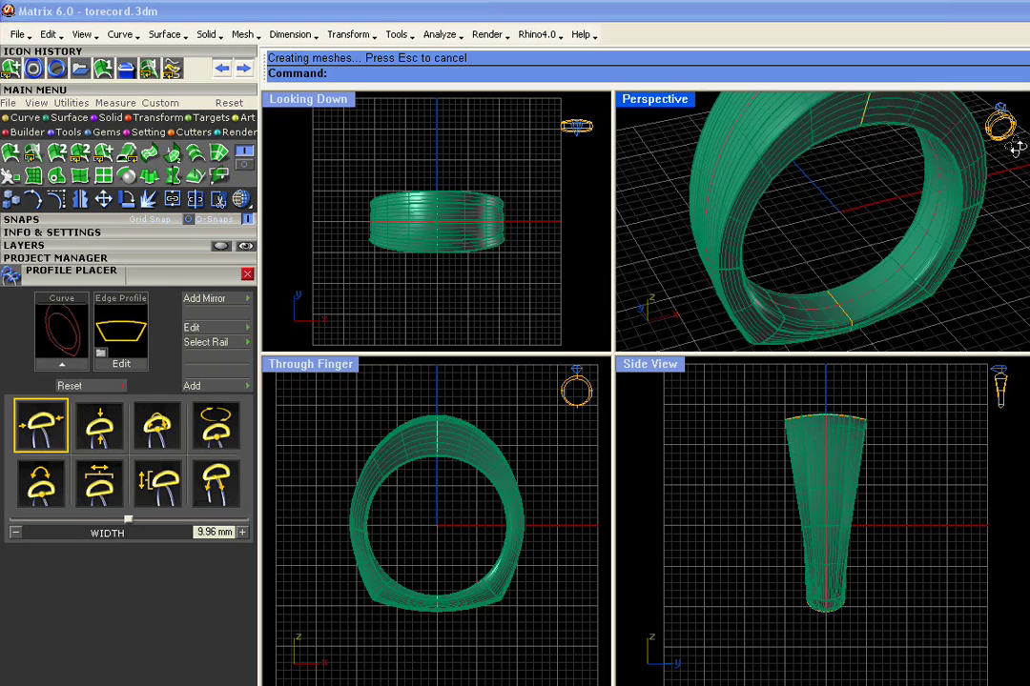
pyautogui.moveTo(1015, 147); pyautogui.dragTo(1027, 158, button='right')
pyautogui.scroll(5, 898, 339)
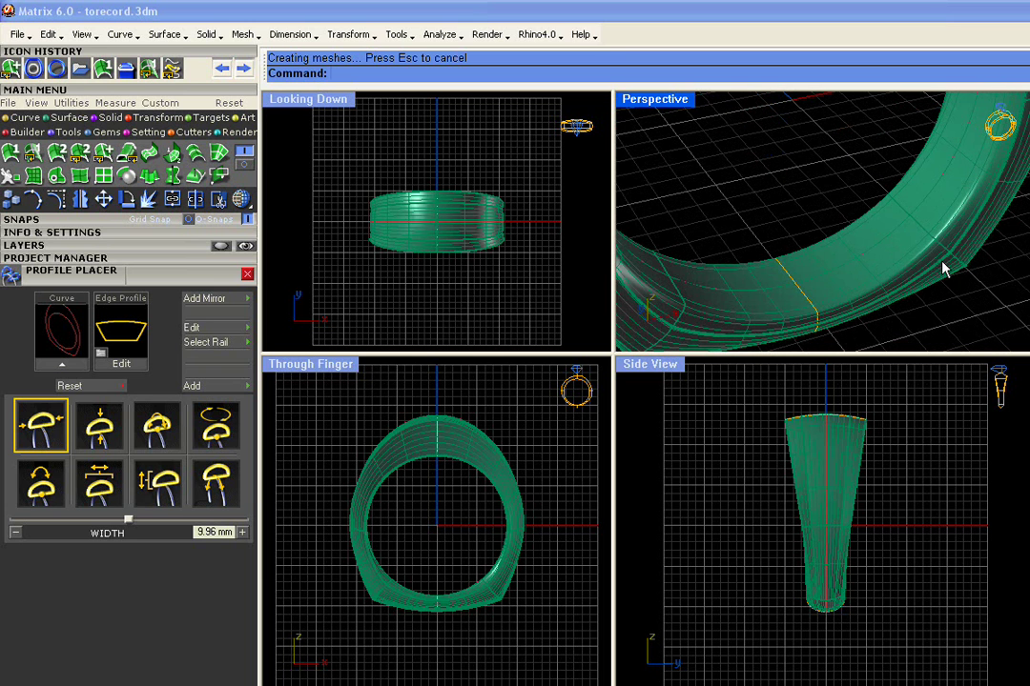
pyautogui.scroll(-5, 853, 286)
pyautogui.moveTo(853, 285); pyautogui.dragTo(800, 335, button='right')
pyautogui.scroll(-3, 801, 336)
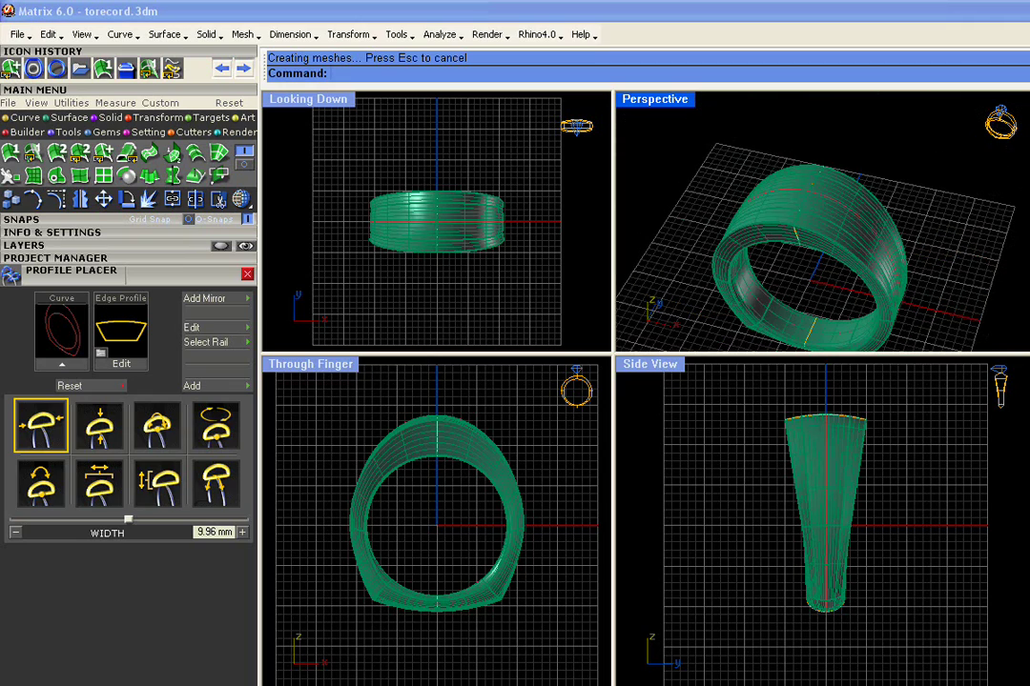
# Examine how the outer surface and side walls flow from the top profile down to the bottom.
pyautogui.scroll(5, 804, 281)
pyautogui.moveTo(805, 280); pyautogui.dragTo(680, 197, button='right')
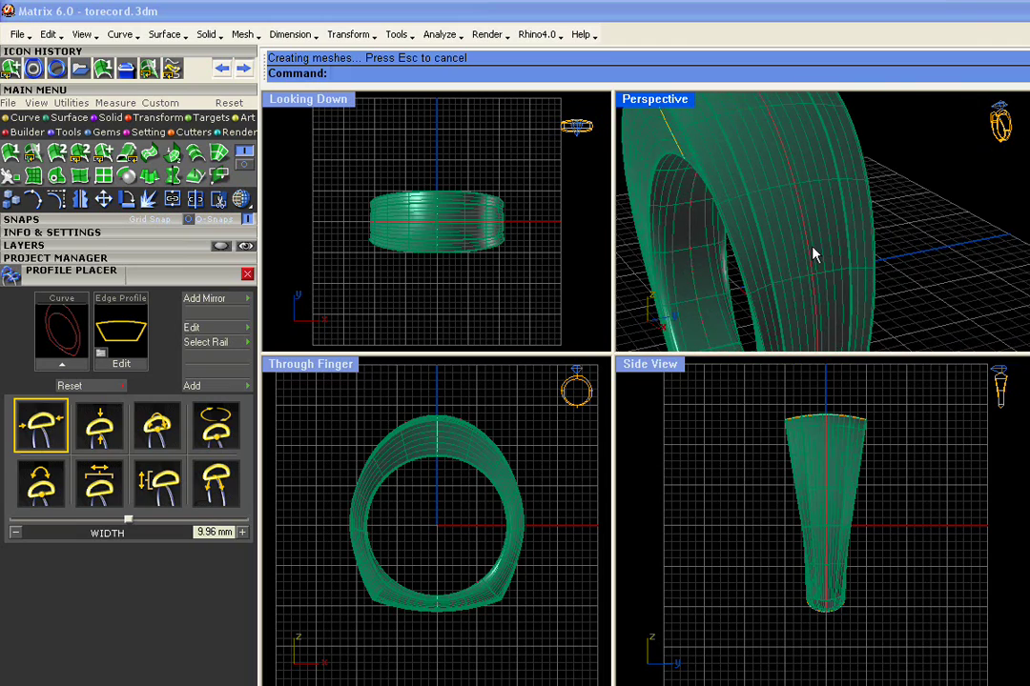
pyautogui.scroll(-5, 819, 181)
pyautogui.moveTo(821, 162); pyautogui.dragTo(1022, 174, button='right')
pyautogui.scroll(5, 945, 312)
pyautogui.moveTo(953, 324); pyautogui.dragTo(763, 276, button='right')
pyautogui.moveTo(762, 191); pyautogui.dragTo(848, 198, button='right')
pyautogui.scroll(-3, 848, 197)
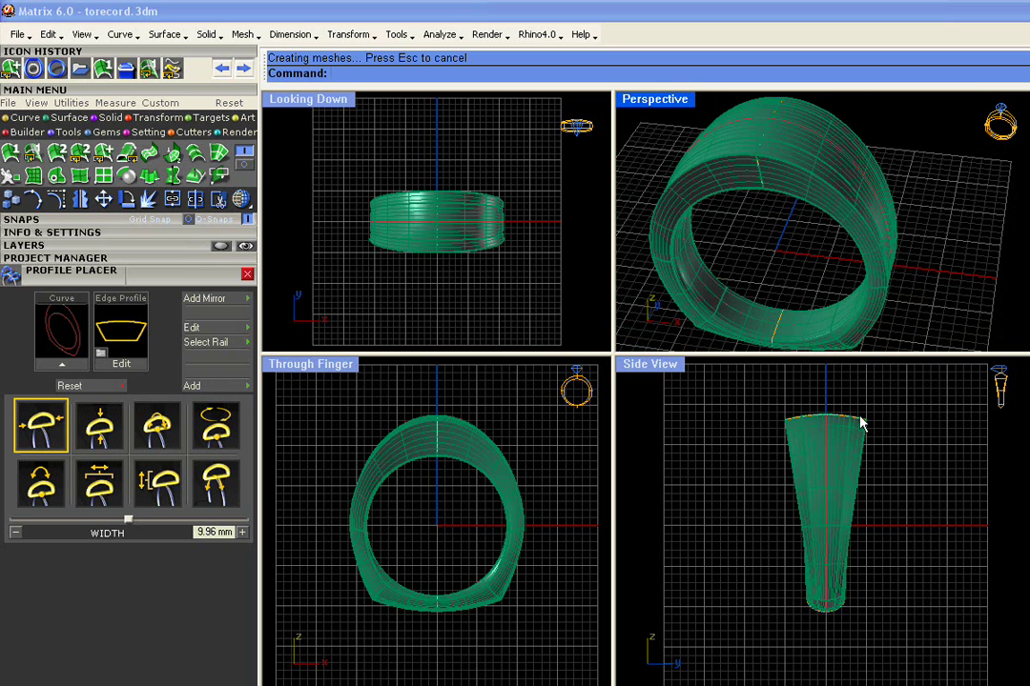
# Save the ring with its rails and profiles to slot 14 of the Default project, then clear the selection.
pyautogui.scroll(-4, 849, 217)
pyautogui.moveTo(849, 217); pyautogui.dragTo(815, 244, button='right')
pyautogui.moveTo(905, 134); pyautogui.dragTo(695, 323)
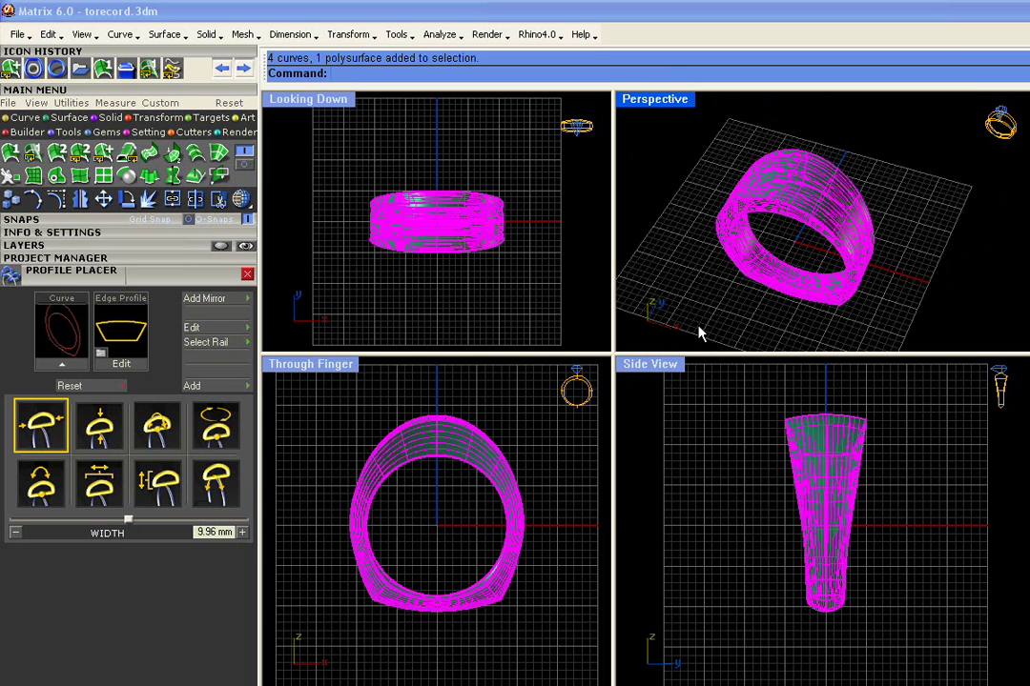
pyautogui.click(128, 258)
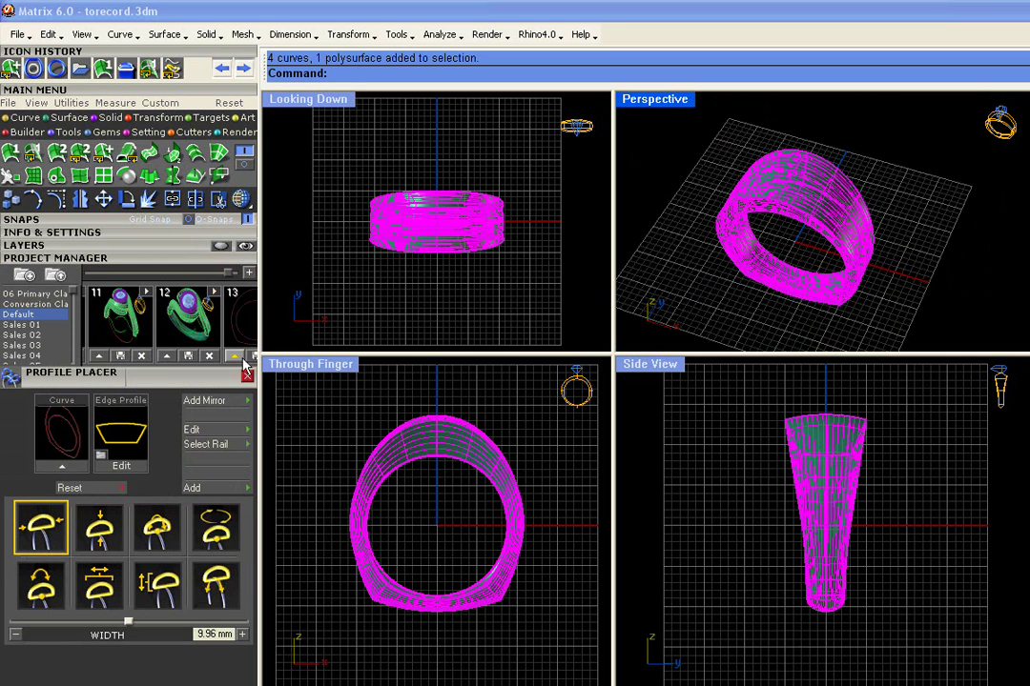
pyautogui.moveTo(228, 273); pyautogui.dragTo(234, 273)
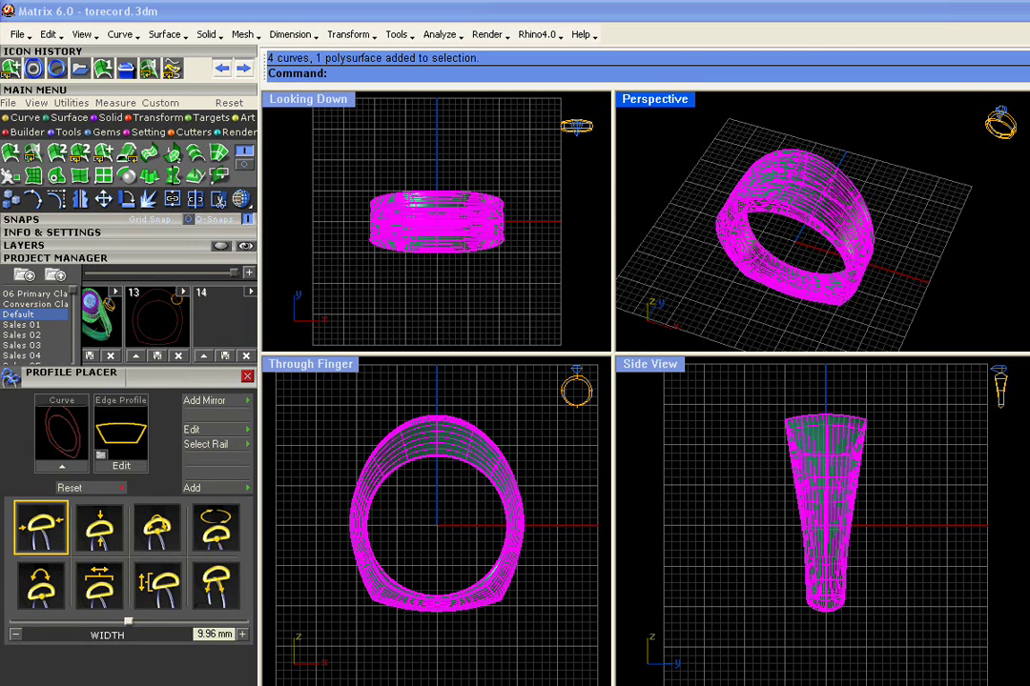
pyautogui.click(205, 357)
pyautogui.press('Escape')
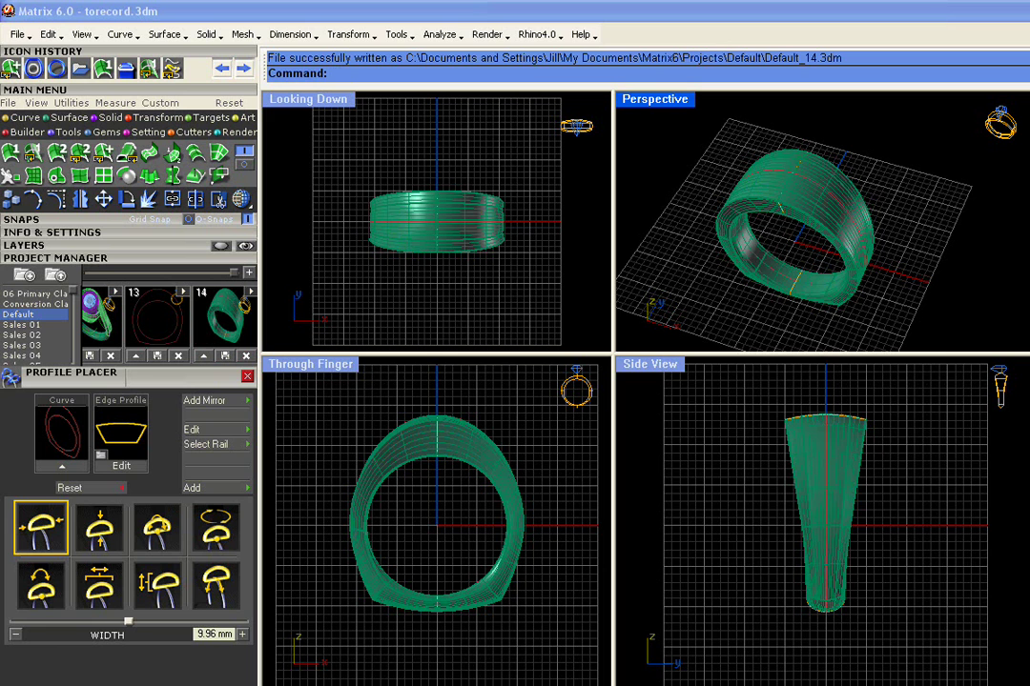
# Select the profile curve at the top of the ring and reopen it in Profile Placer.
pyautogui.scroll(4, 862, 425)
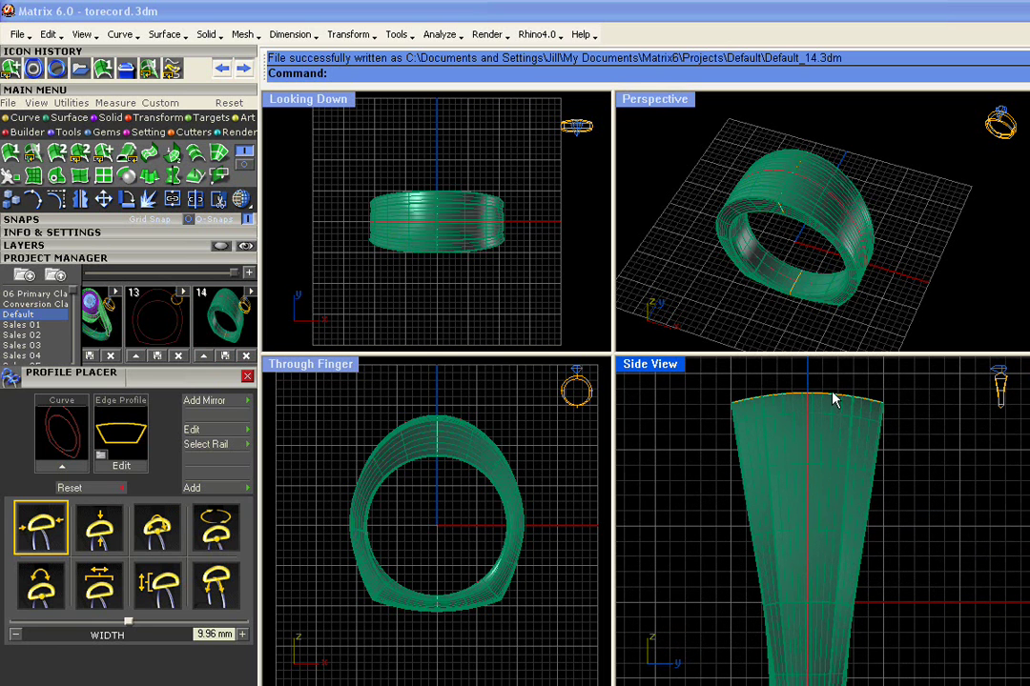
pyautogui.click(832, 400)
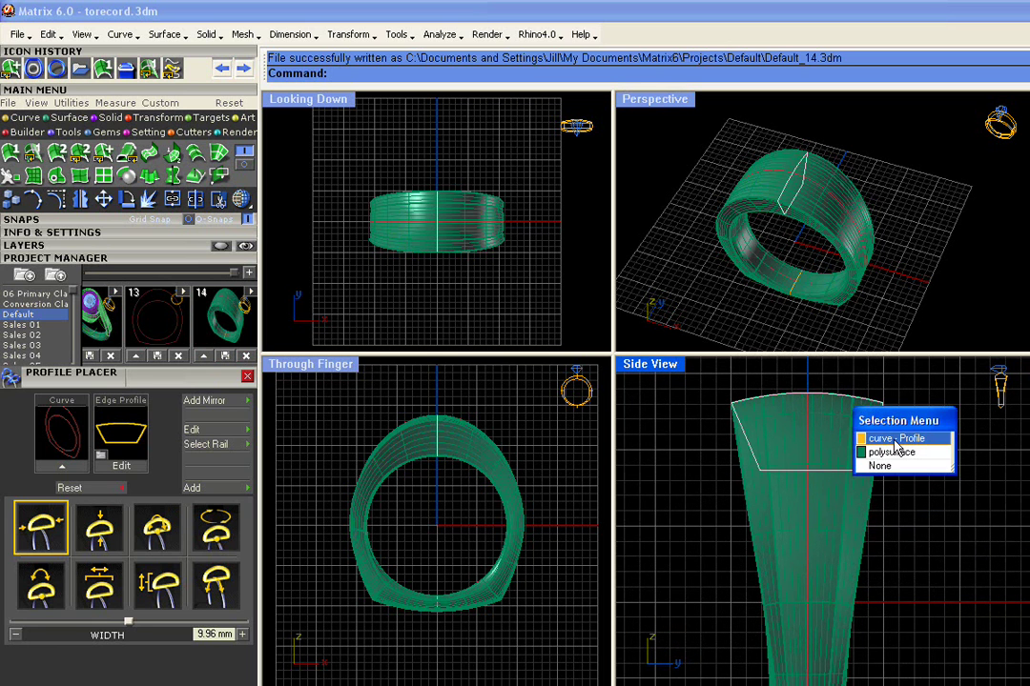
pyautogui.click(893, 440)
pyautogui.rightClick(847, 407)
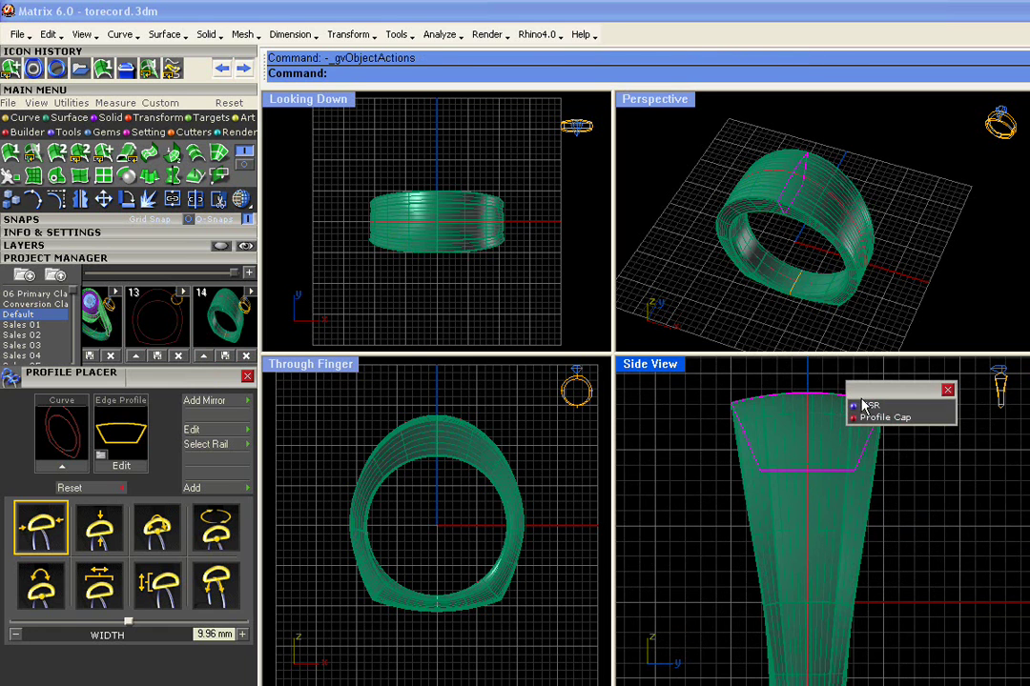
pyautogui.click(860, 405)
pyautogui.moveTo(816, 452); pyautogui.dragTo(820, 526, button='right')
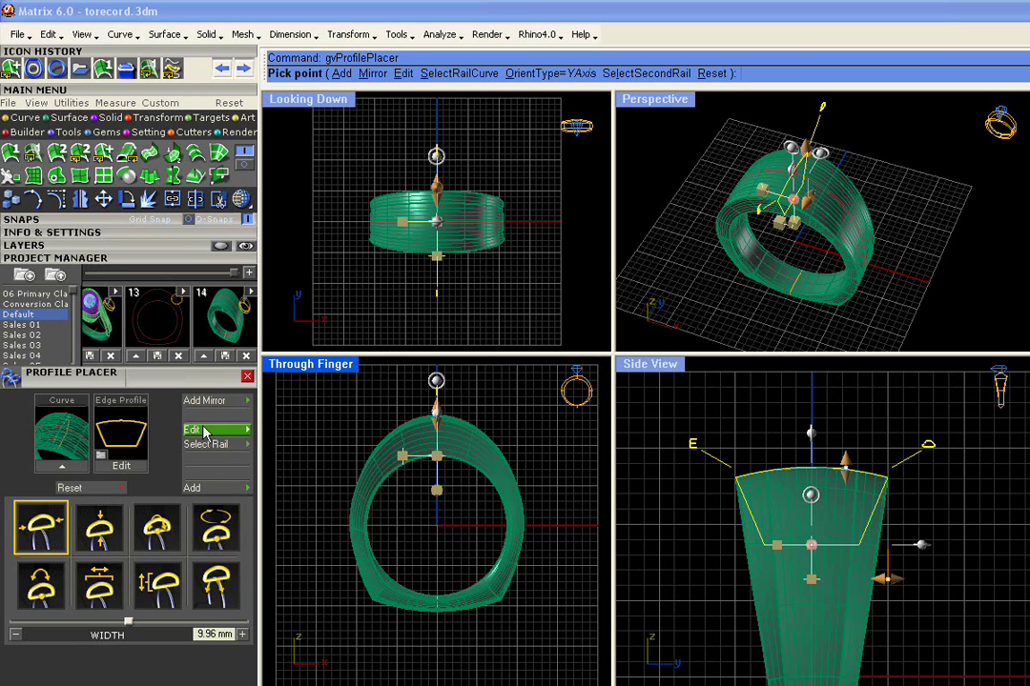
# Edit the top profile by moving its mirrored upper section points outward along the curve to the two outer corners, and accept the change.
pyautogui.click(694, 444)
pyautogui.scroll(4, 825, 494)
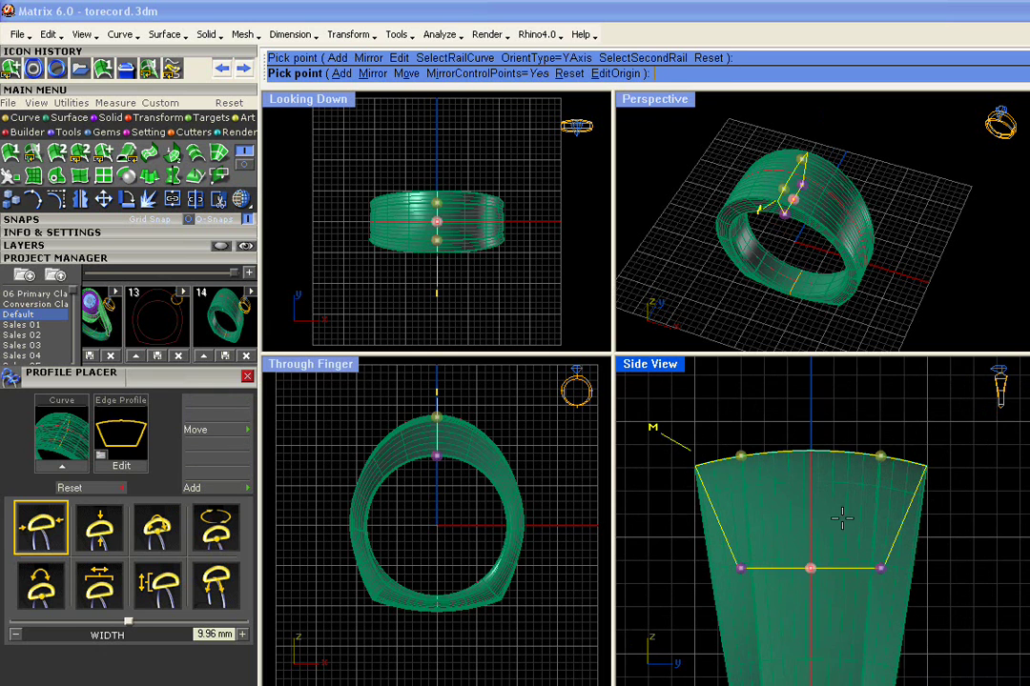
pyautogui.click(728, 439)
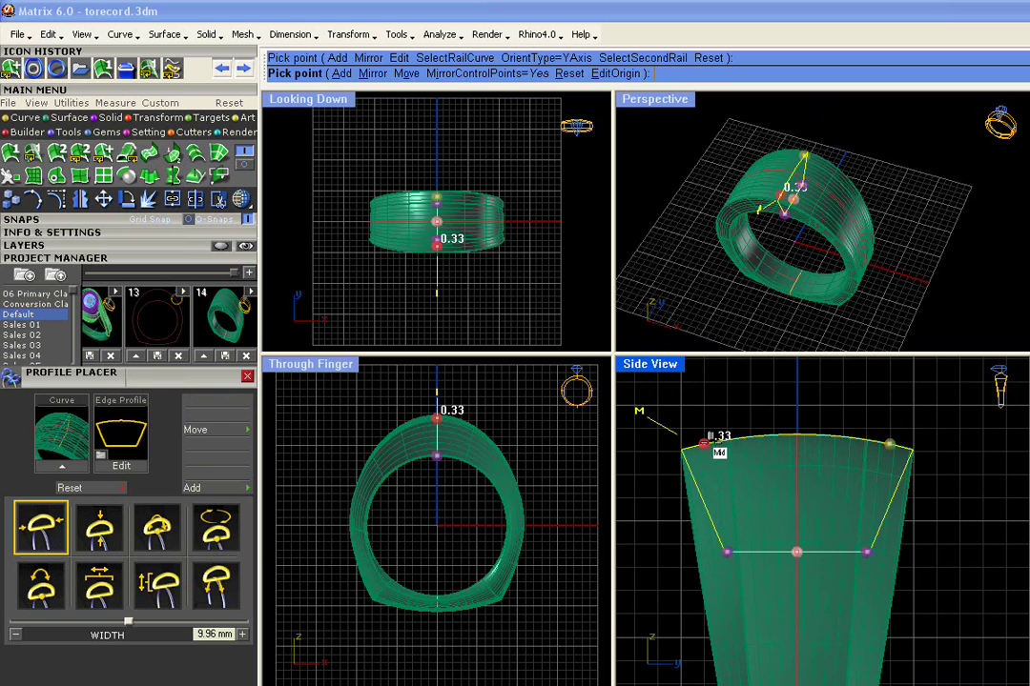
pyautogui.moveTo(729, 440)
pyautogui.mouseDown()
pyautogui.moveTo(683, 452)
pyautogui.moveTo(738, 427)
pyautogui.moveTo(679, 448)
pyautogui.moveTo(750, 431)
pyautogui.moveTo(722, 434)
pyautogui.mouseUp()
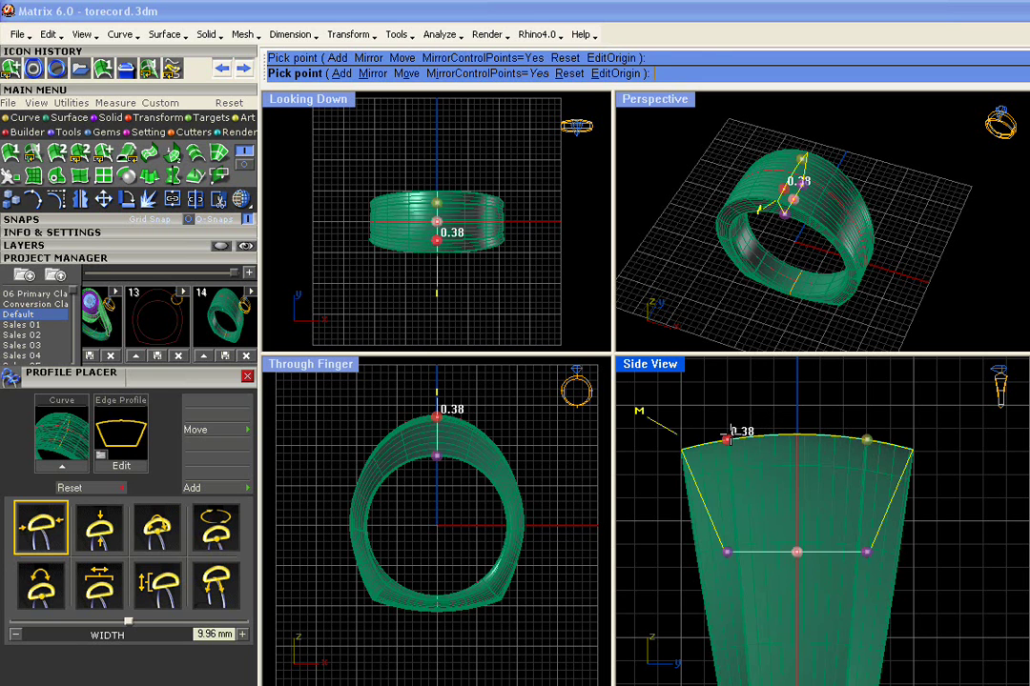
pyautogui.moveTo(728, 435); pyautogui.dragTo(680, 449)
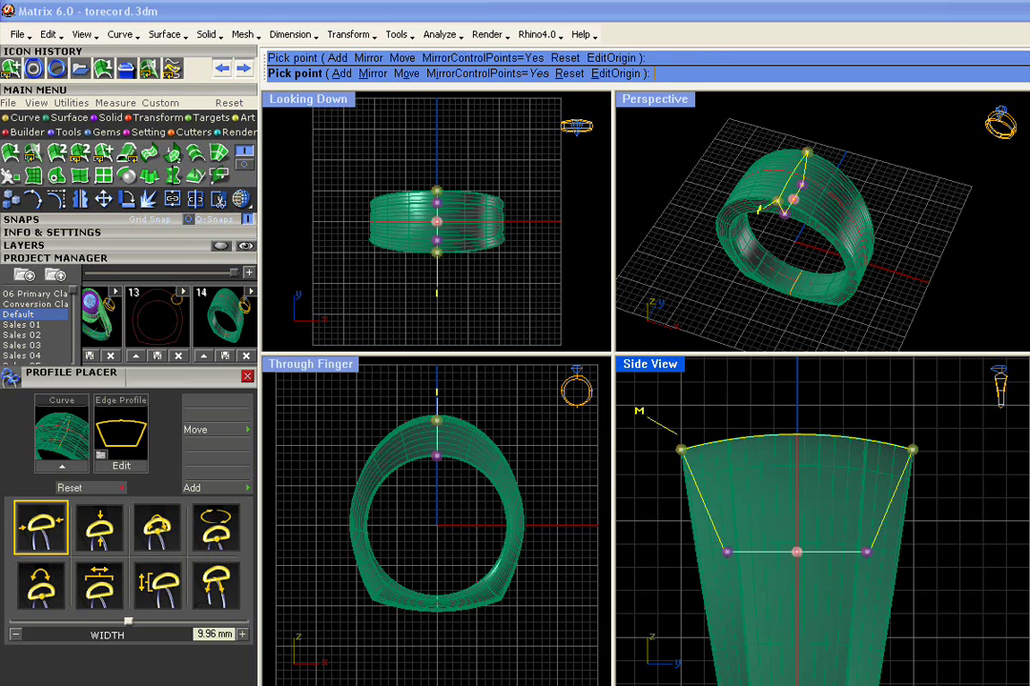
pyautogui.moveTo(721, 554)
pyautogui.mouseDown()
pyautogui.moveTo(693, 496)
pyautogui.moveTo(724, 552)
pyautogui.mouseUp()
pyautogui.rightClick(734, 420)
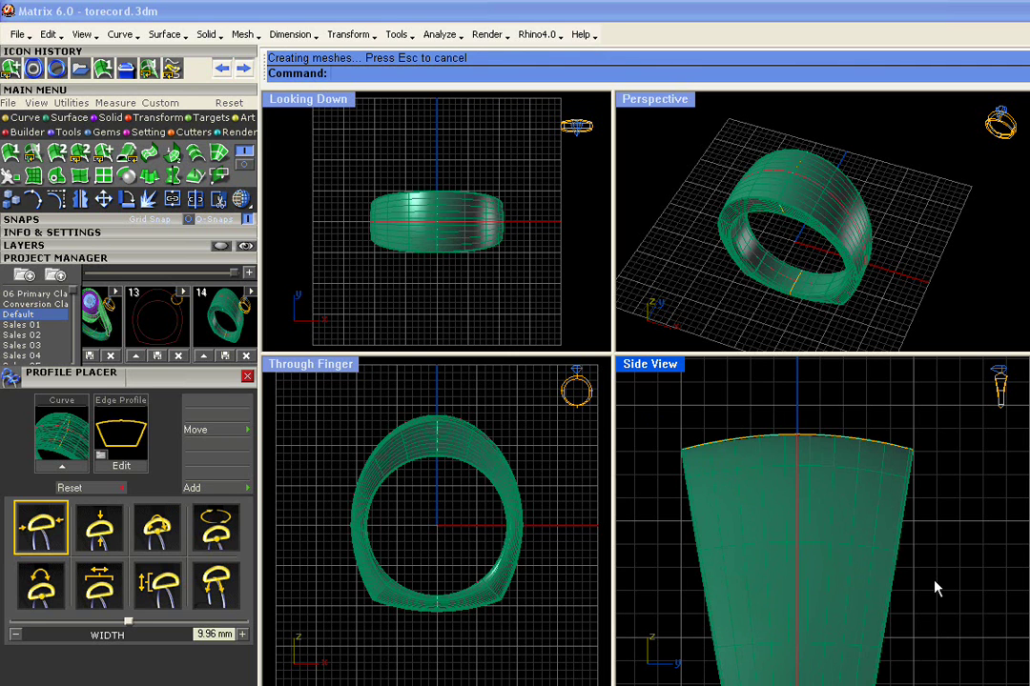
# Compare the ring before and after the top profile edit by undoing and redoing it, and examine the sides and bottom corners.
pyautogui.hotkey('ctrl', 'z')
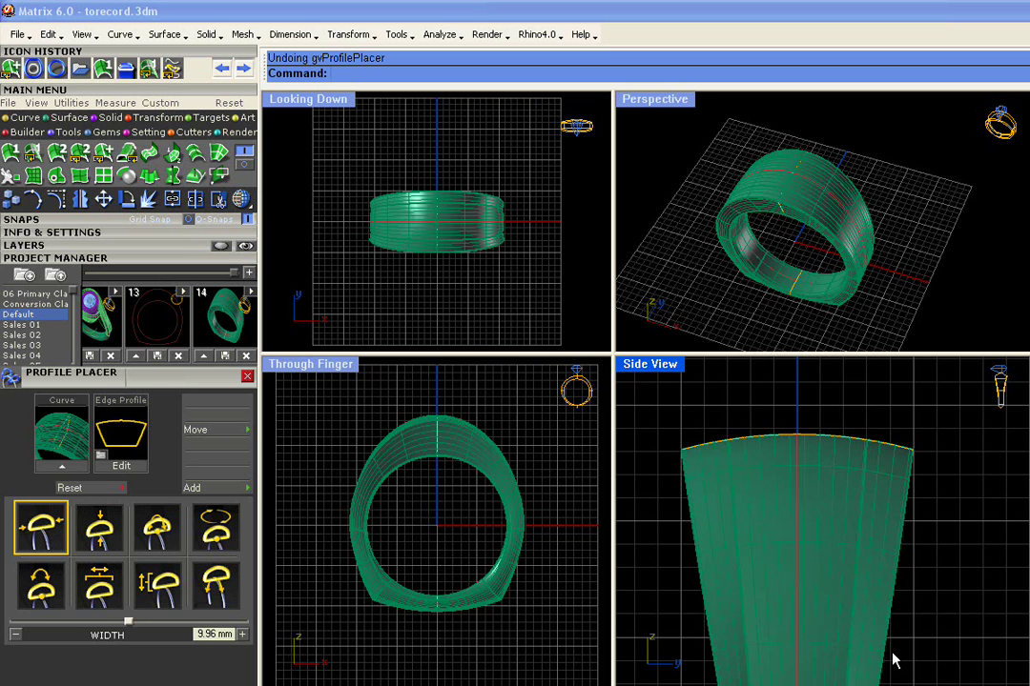
pyautogui.hotkey('ctrl', 'y')
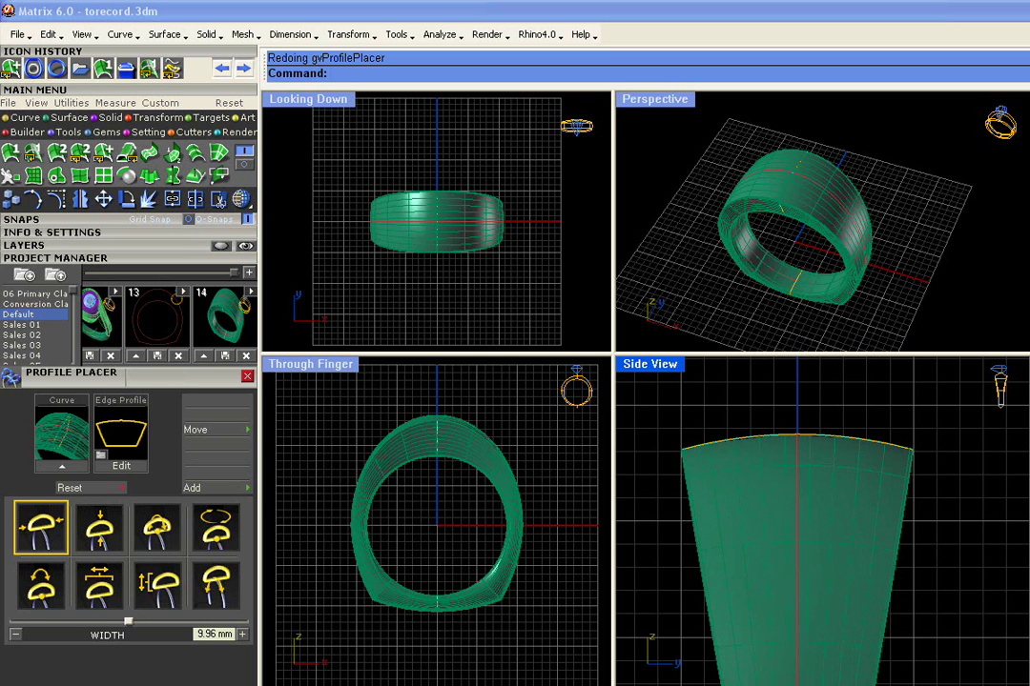
pyautogui.moveTo(919, 333); pyautogui.dragTo(764, 208, button='right')
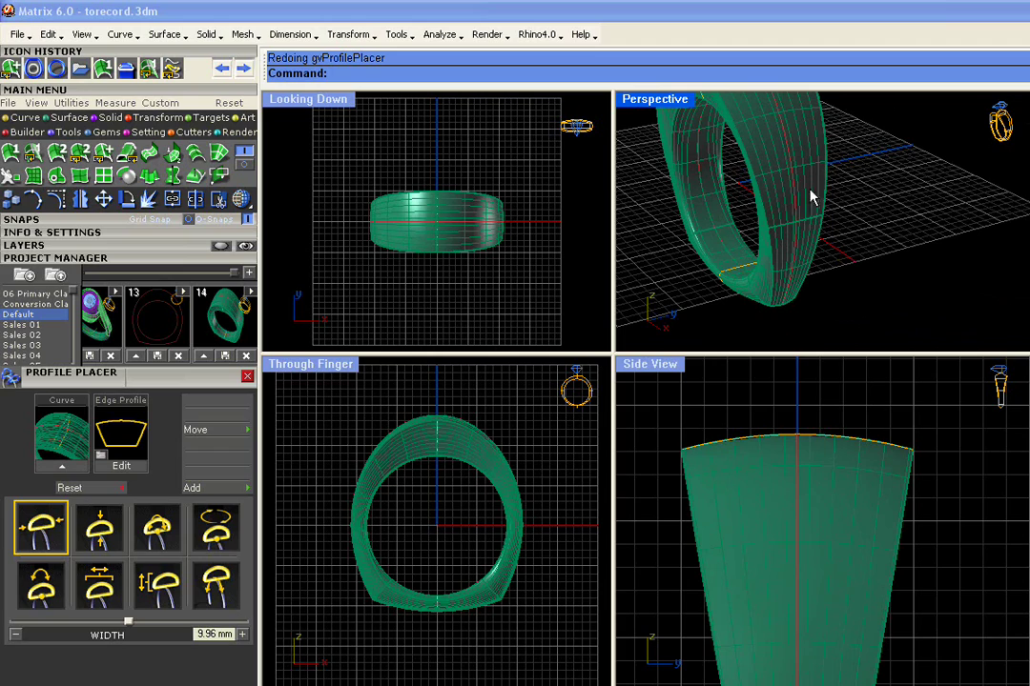
pyautogui.moveTo(662, 227); pyautogui.dragTo(925, 228, button='right')
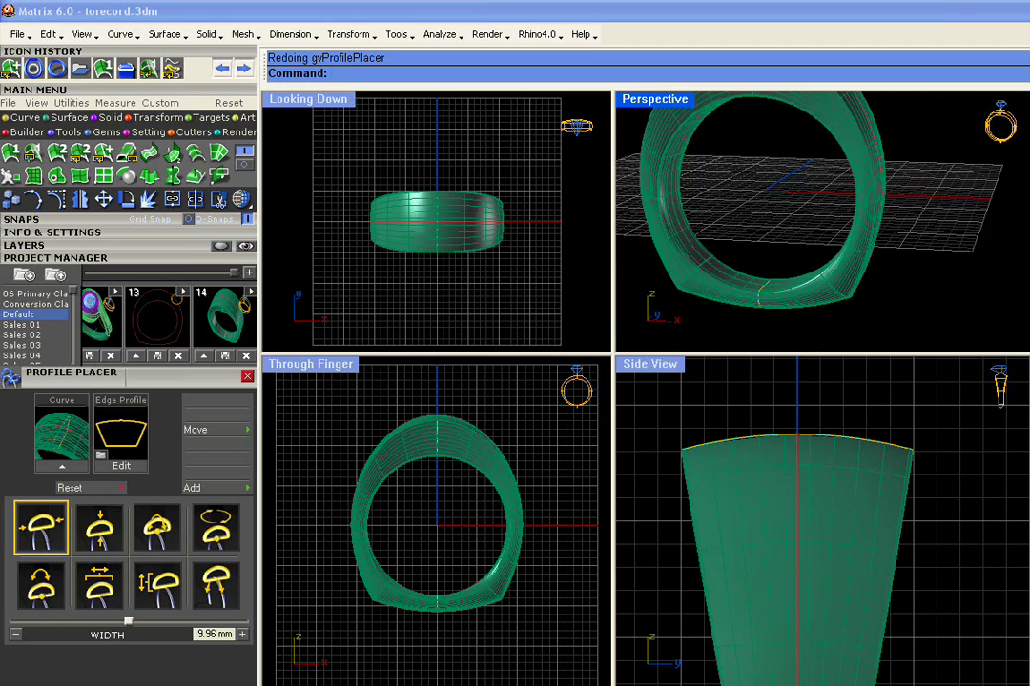
pyautogui.scroll(4, 822, 220)
pyautogui.moveTo(835, 246); pyautogui.dragTo(810, 307, button='right')
pyautogui.scroll(-6, 787, 562)
pyautogui.moveTo(787, 563); pyautogui.dragTo(744, 432, button='right')
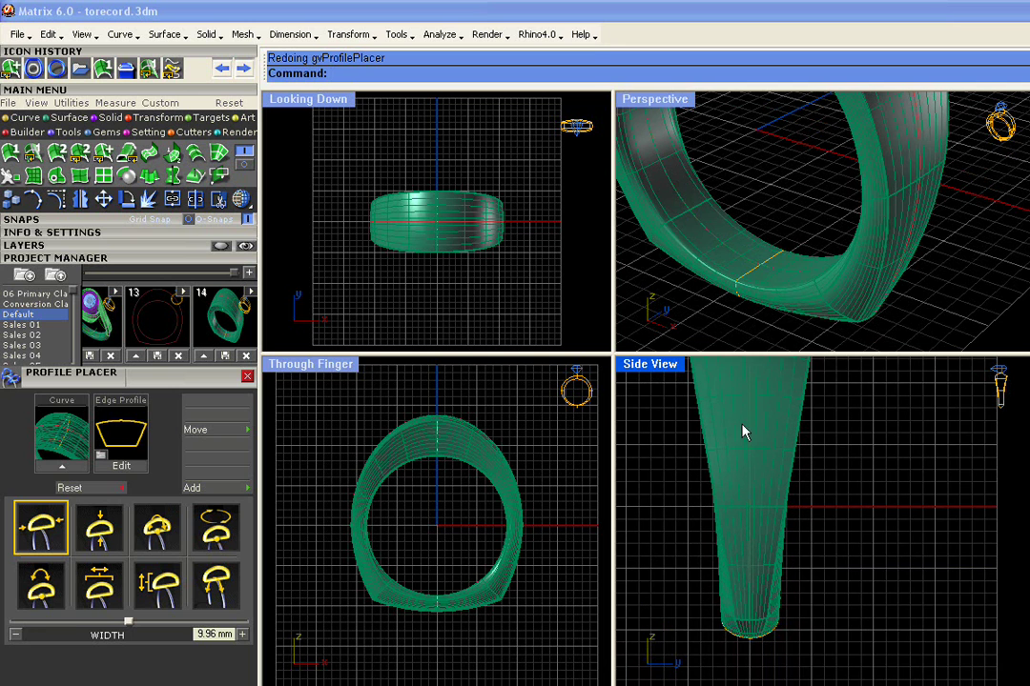
# Select the profile curve at the bottom of the ring, reopen it in Profile Placer and show its editable points.
pyautogui.scroll(2, 748, 288)
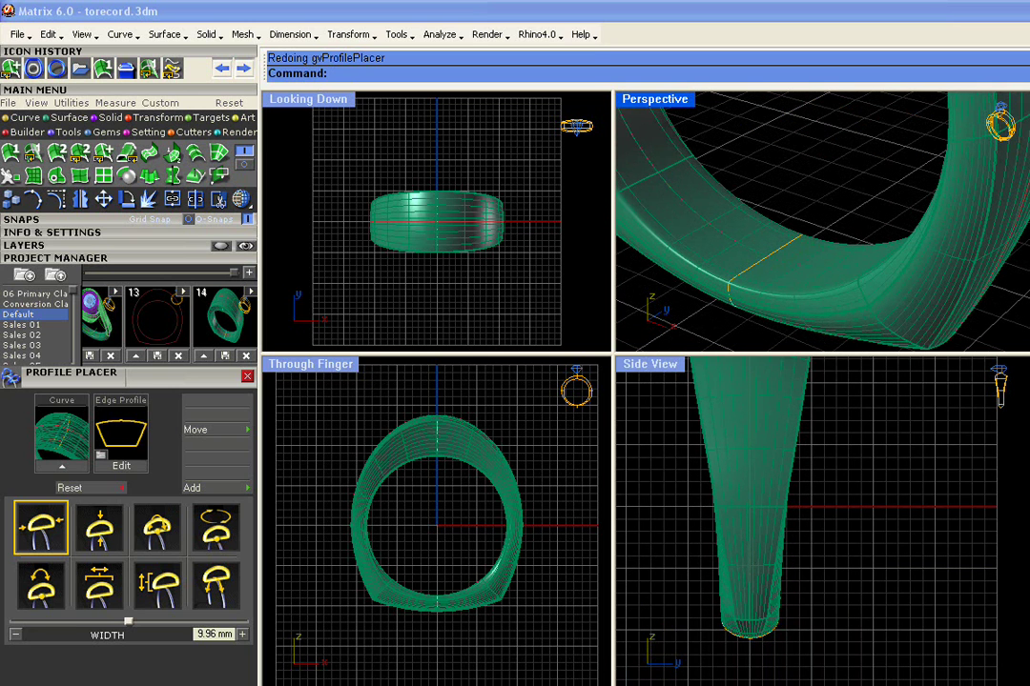
pyautogui.scroll(2, 753, 636)
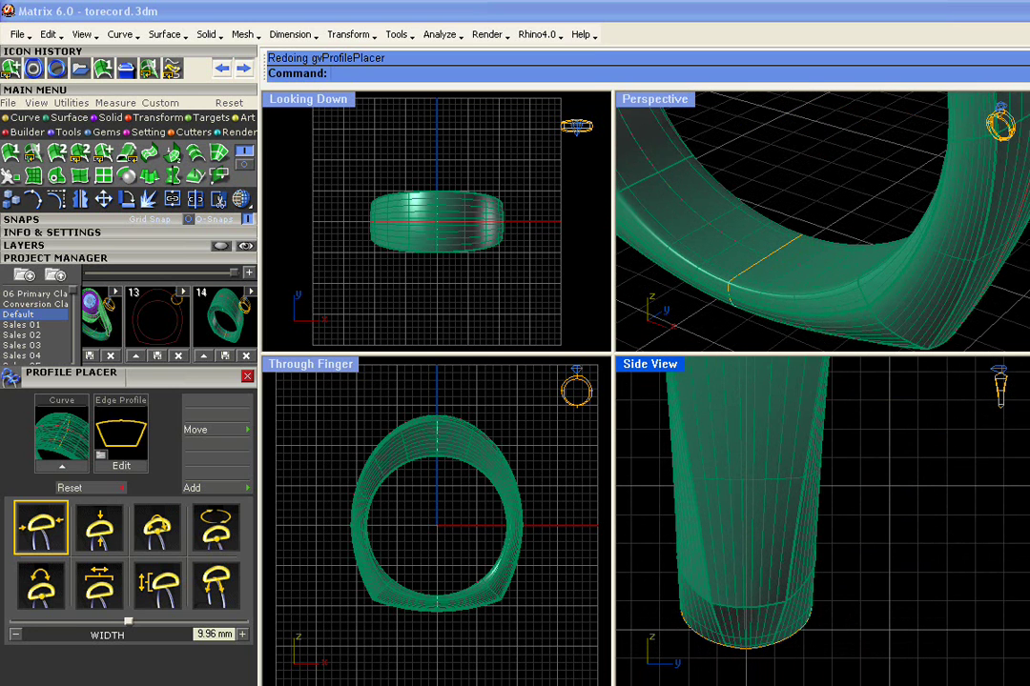
pyautogui.click(782, 252)
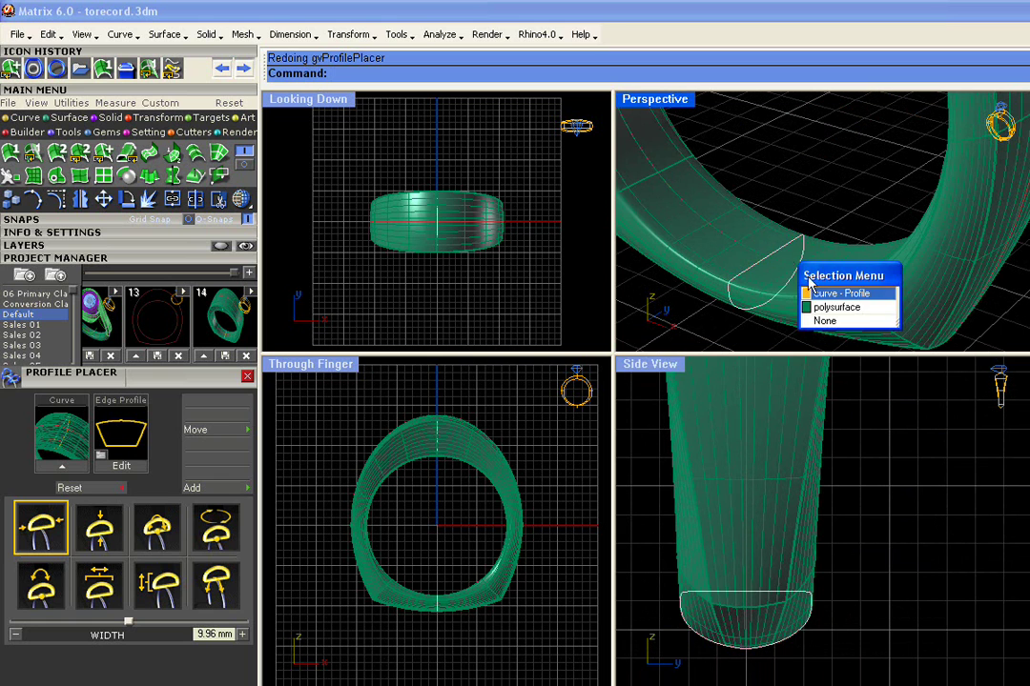
pyautogui.click(811, 293)
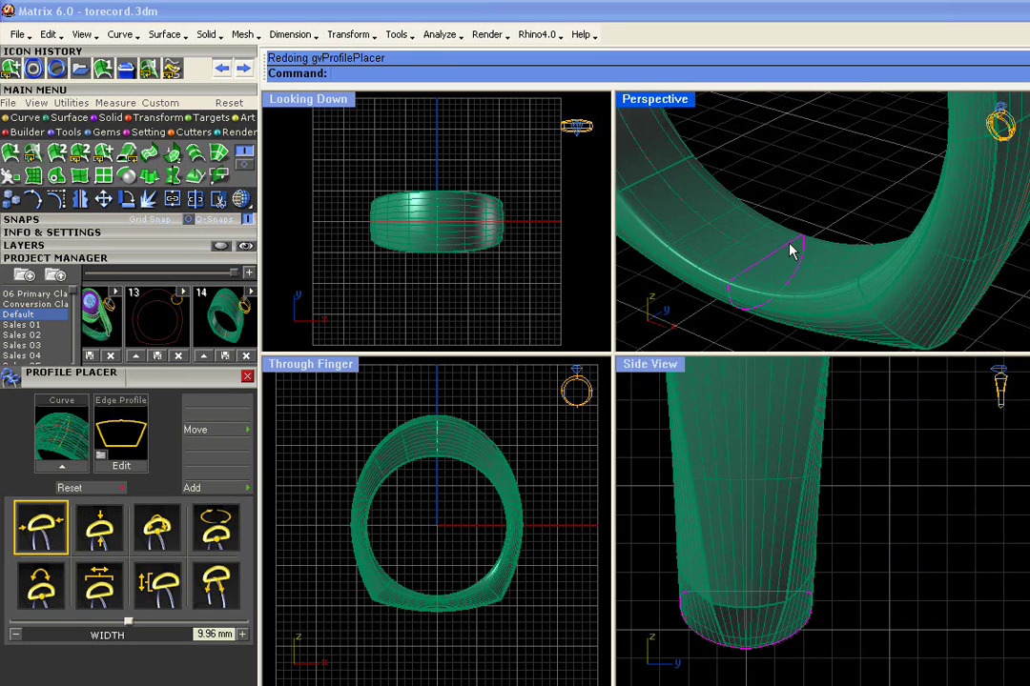
pyautogui.click(790, 250)
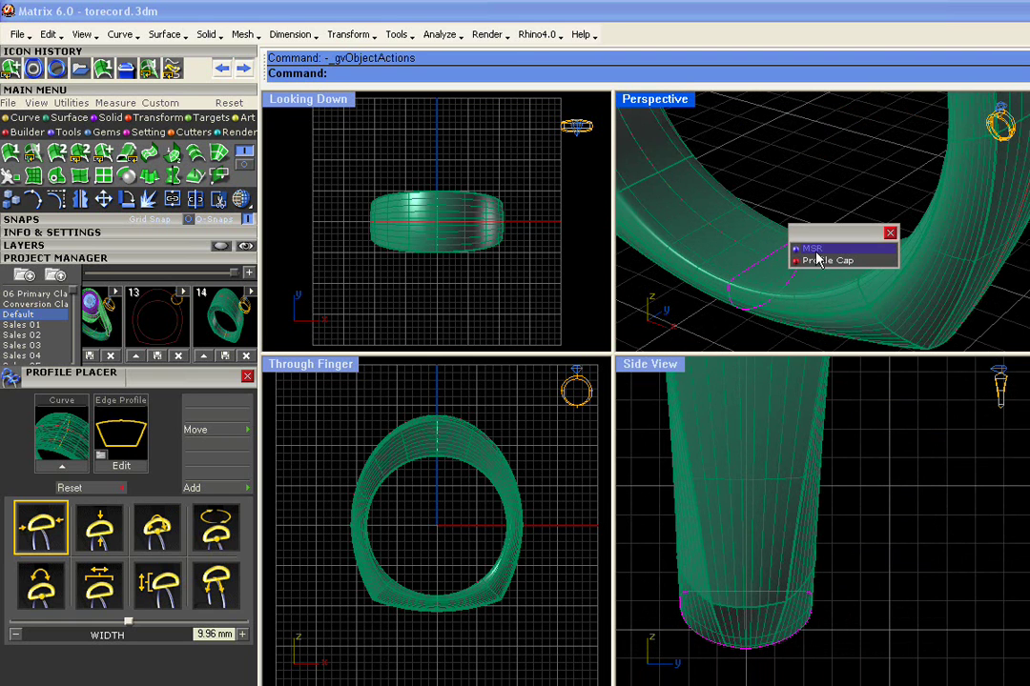
pyautogui.click(806, 248)
pyautogui.moveTo(830, 305); pyautogui.dragTo(782, 286, button='right')
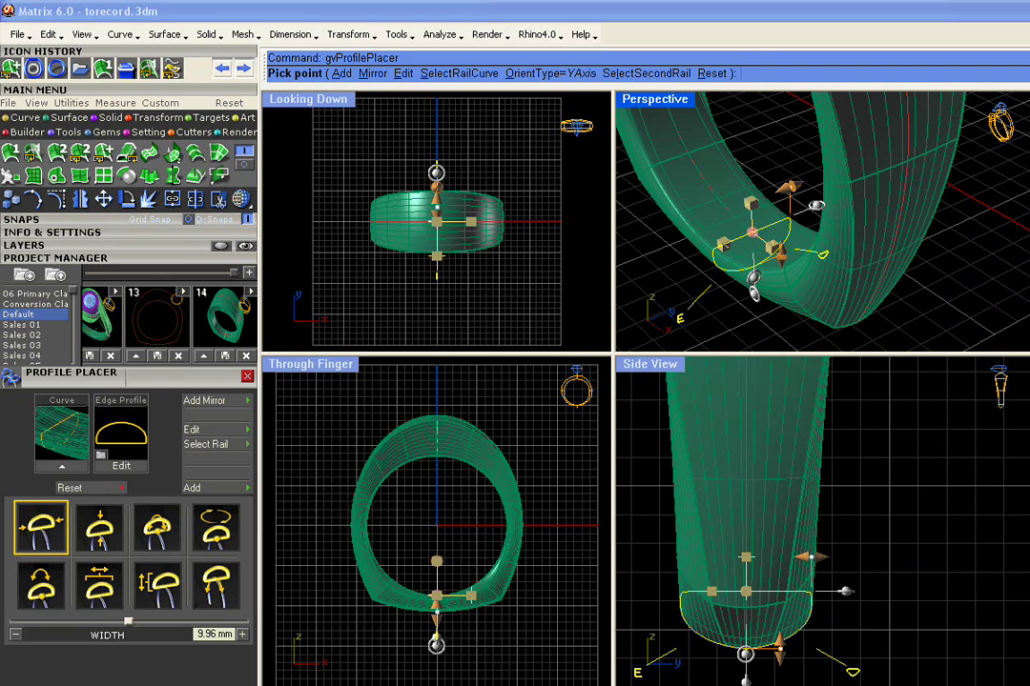
pyautogui.click(682, 318)
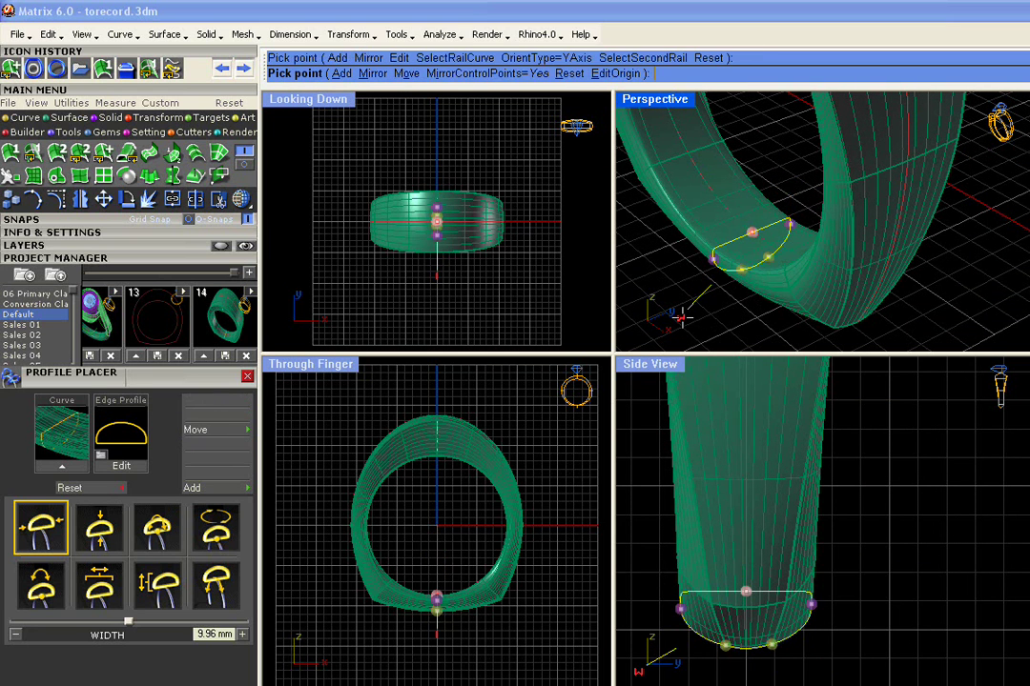
# Move the bottom profile's mirrored side points up along the curve to the corners at its flat inner edge.
pyautogui.moveTo(681, 317); pyautogui.dragTo(682, 286, button='right')
pyautogui.moveTo(810, 163); pyautogui.dragTo(929, 252, button='right')
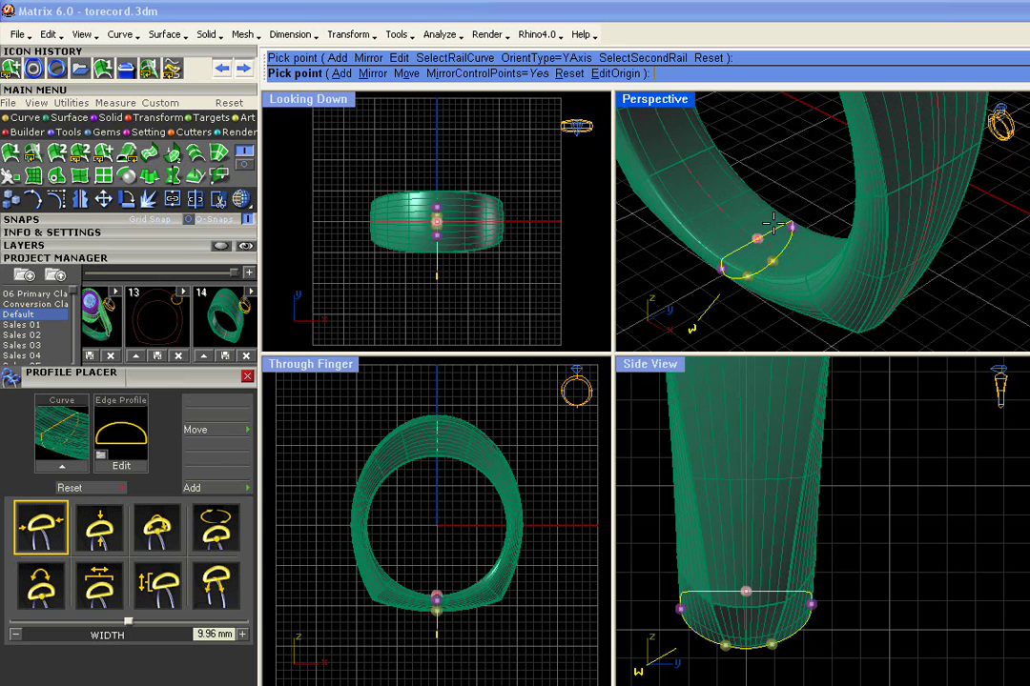
pyautogui.scroll(5, 752, 257)
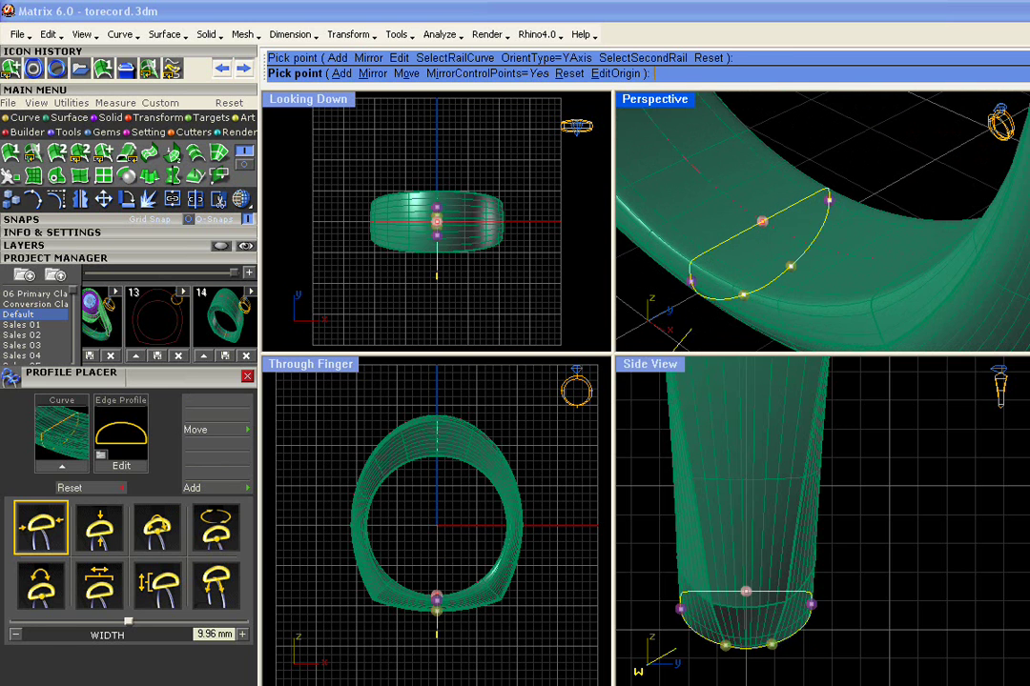
pyautogui.moveTo(739, 419); pyautogui.dragTo(751, 624, button='right')
pyautogui.scroll(4, 690, 265)
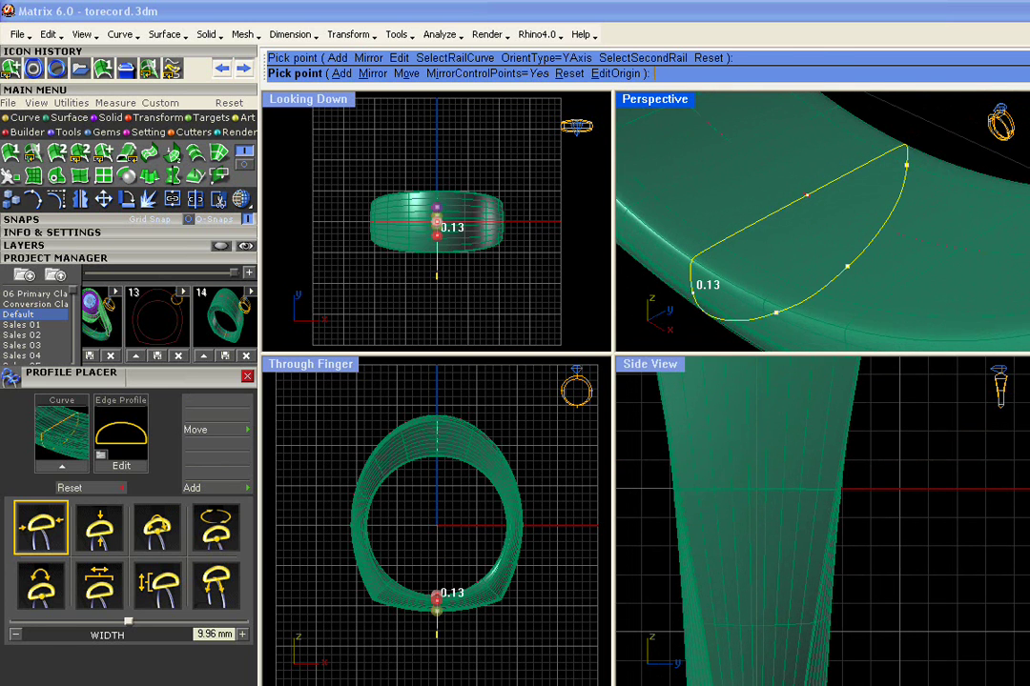
pyautogui.scroll(-2, 691, 272)
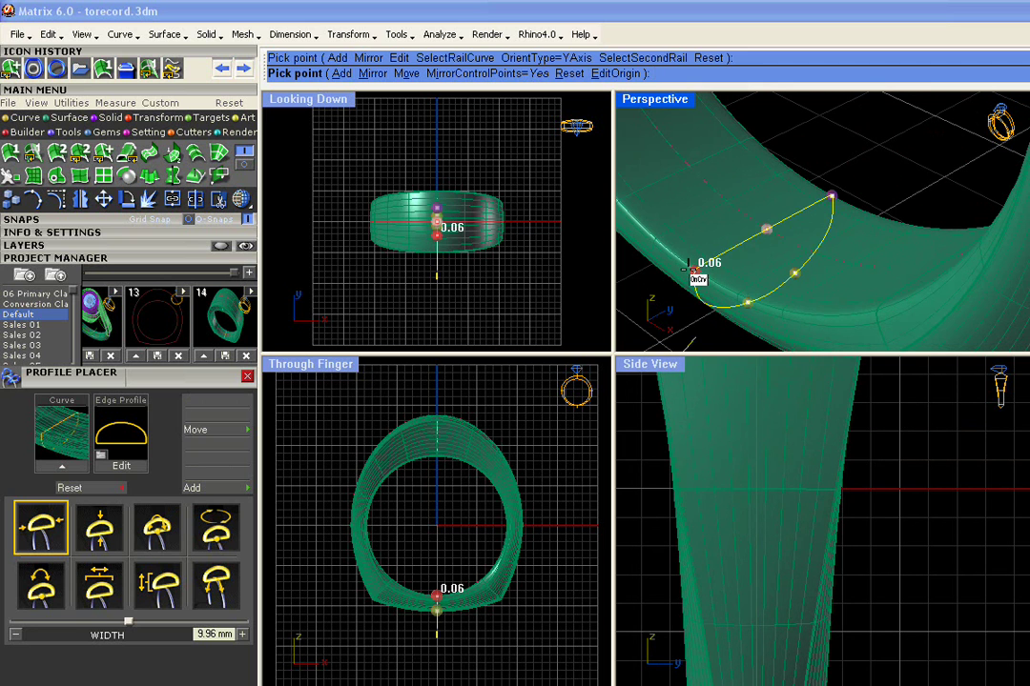
pyautogui.click(694, 270)
pyautogui.scroll(-5, 769, 190)
# Try sliding the bottom profile's outer pair of mirrored points together at the middle of its curved edge.
pyautogui.moveTo(837, 269); pyautogui.dragTo(801, 256, button='right')
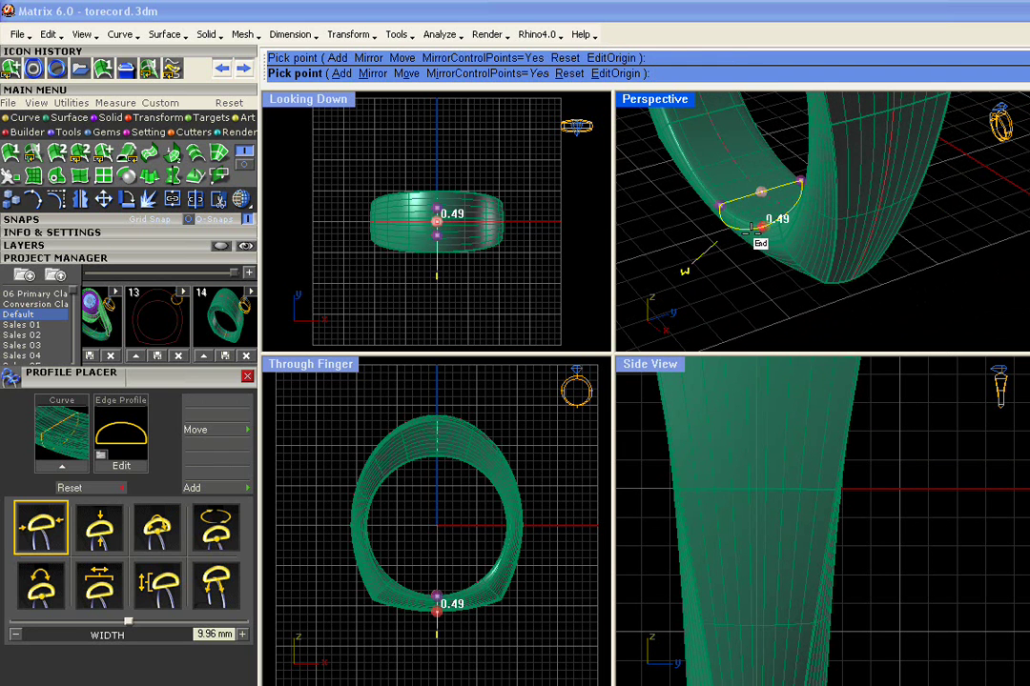
pyautogui.scroll(-6, 778, 274)
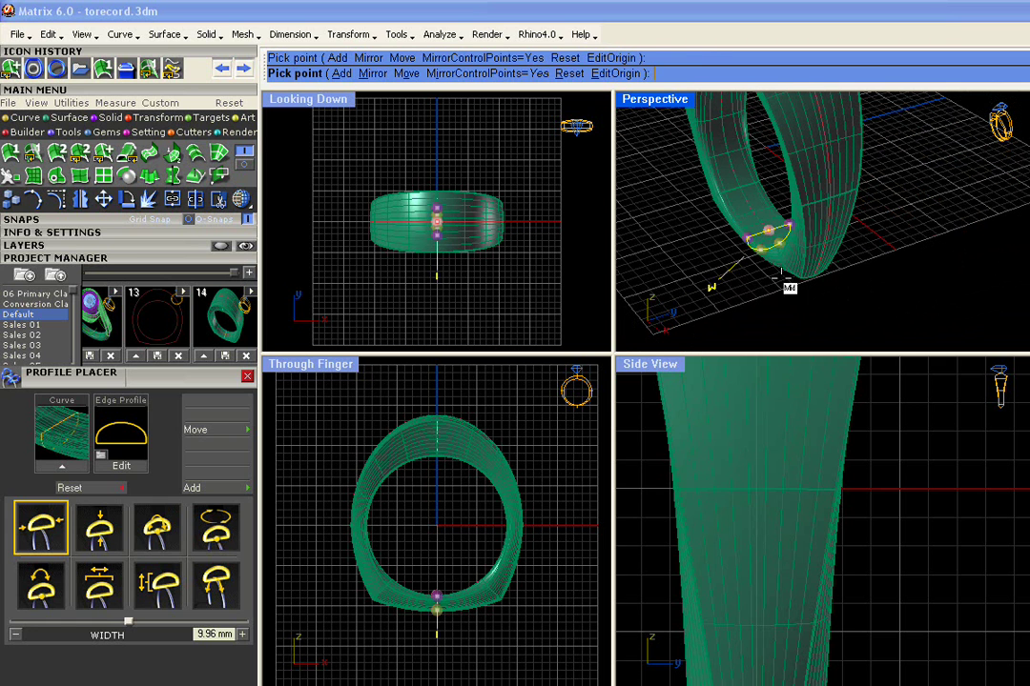
pyautogui.scroll(-4, 763, 415)
pyautogui.moveTo(764, 381); pyautogui.dragTo(761, 632, button='right')
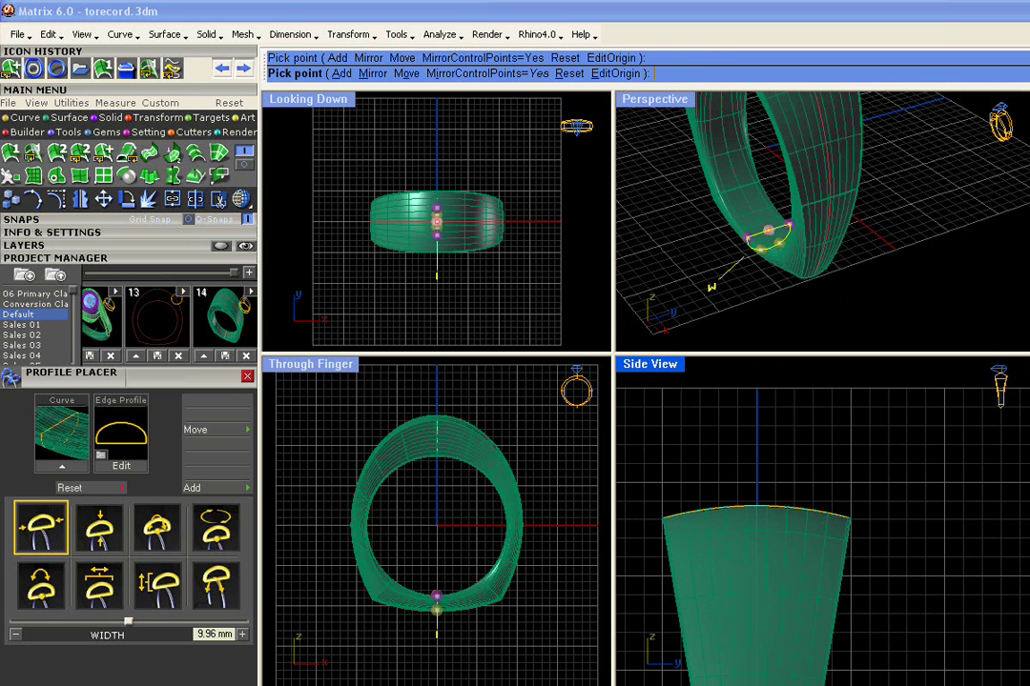
pyautogui.scroll(5, 760, 244)
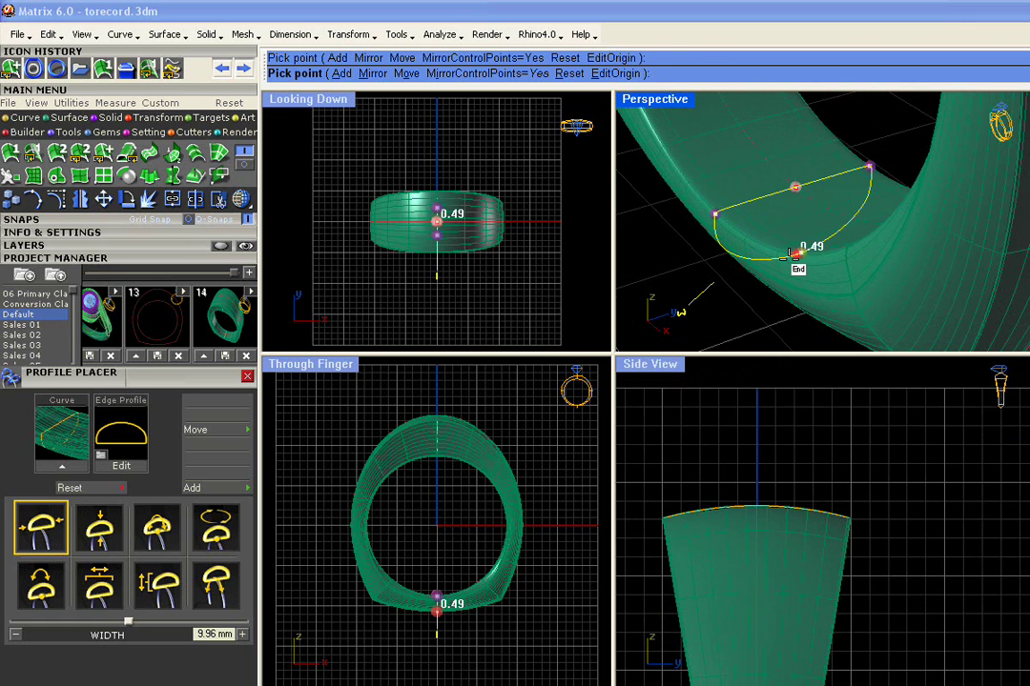
pyautogui.click(782, 258)
pyautogui.scroll(-2, 786, 249)
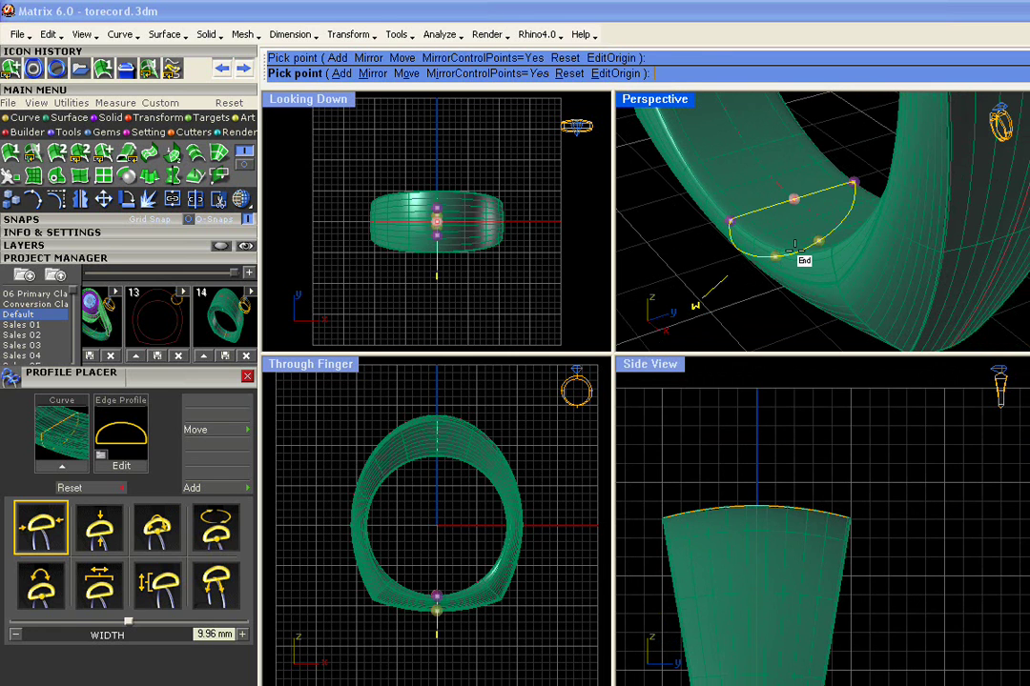
# Switch the bottom profile between its move handles and its editable points, and accept the edit to rebuild the ring.
pyautogui.click(696, 304)
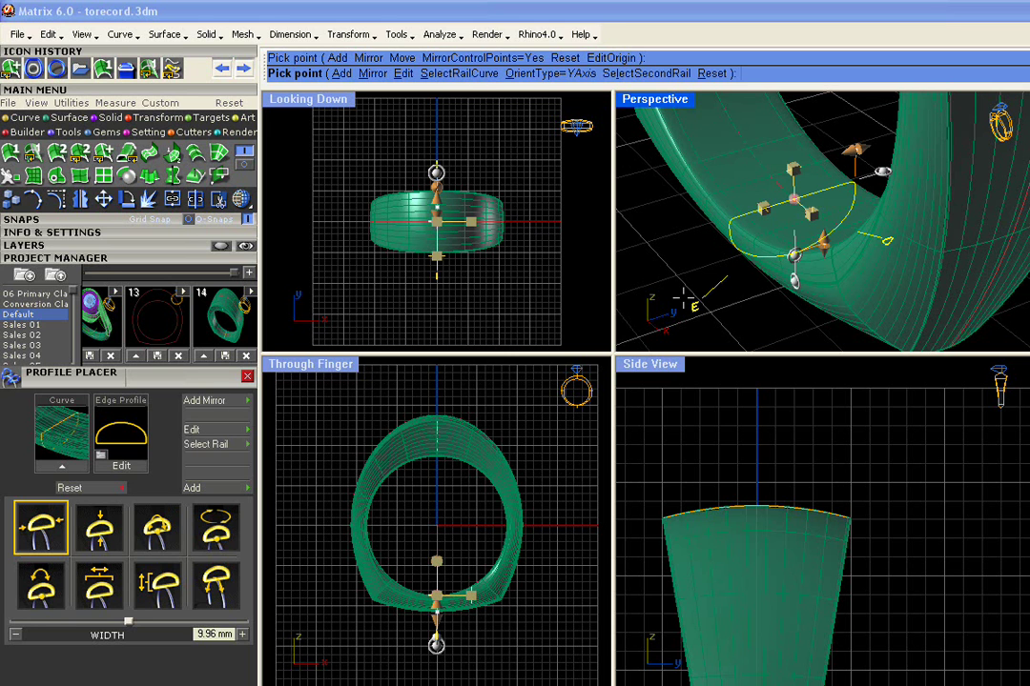
pyautogui.click(695, 306)
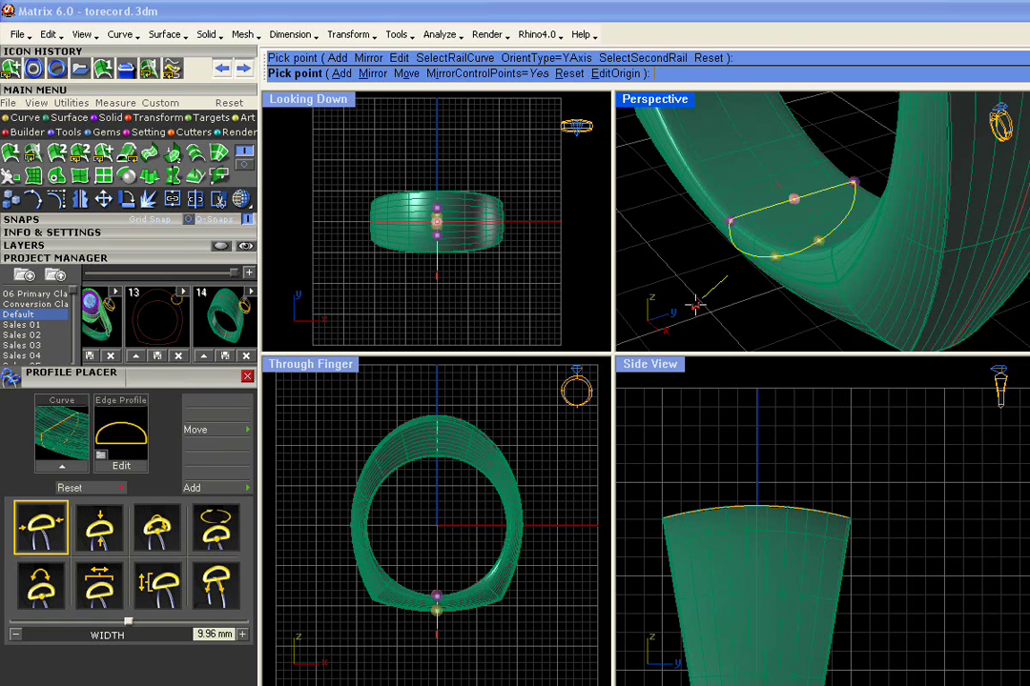
pyautogui.click(695, 305)
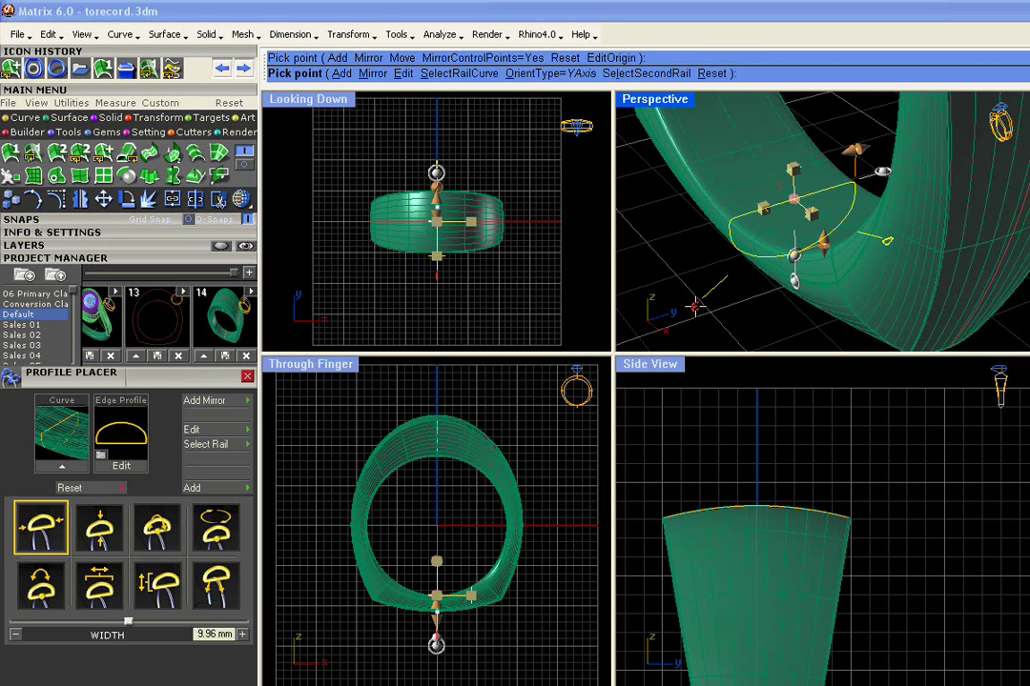
pyautogui.press('Return')
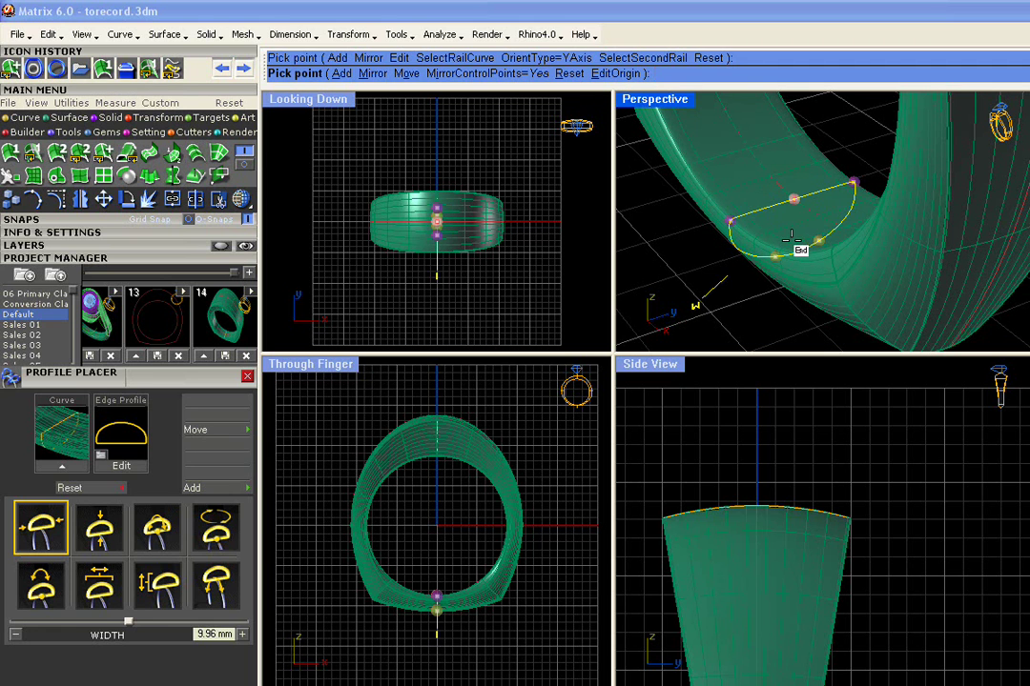
pyautogui.press('Return')
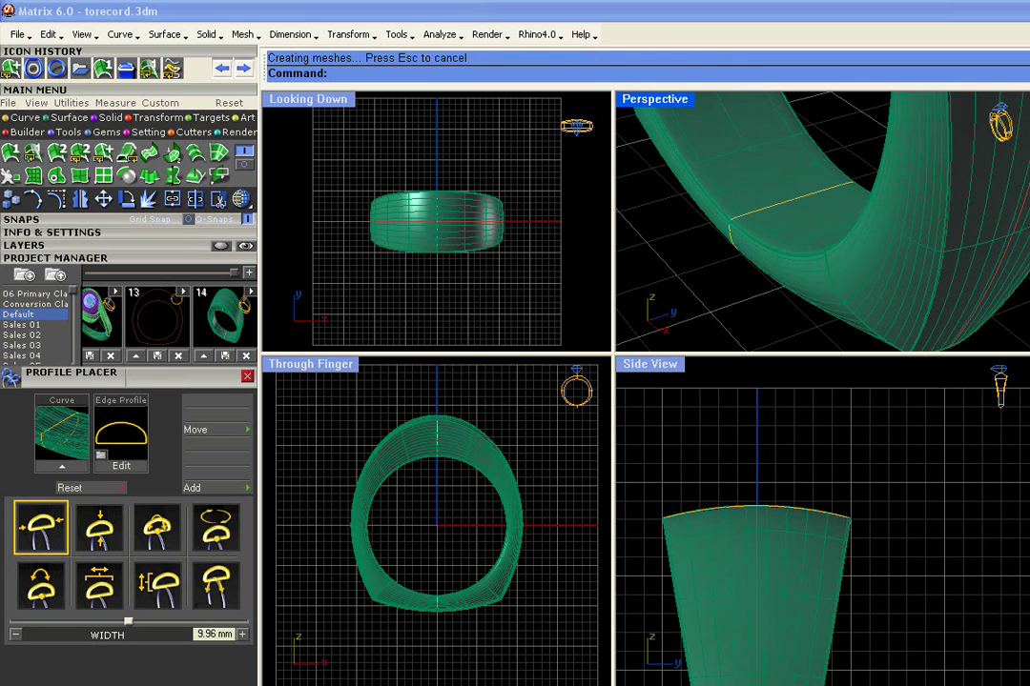
# Examine the rebuilt ring's side walls, inner edge and bottom corners from several angles.
pyautogui.moveTo(915, 310); pyautogui.dragTo(782, 188, button='right')
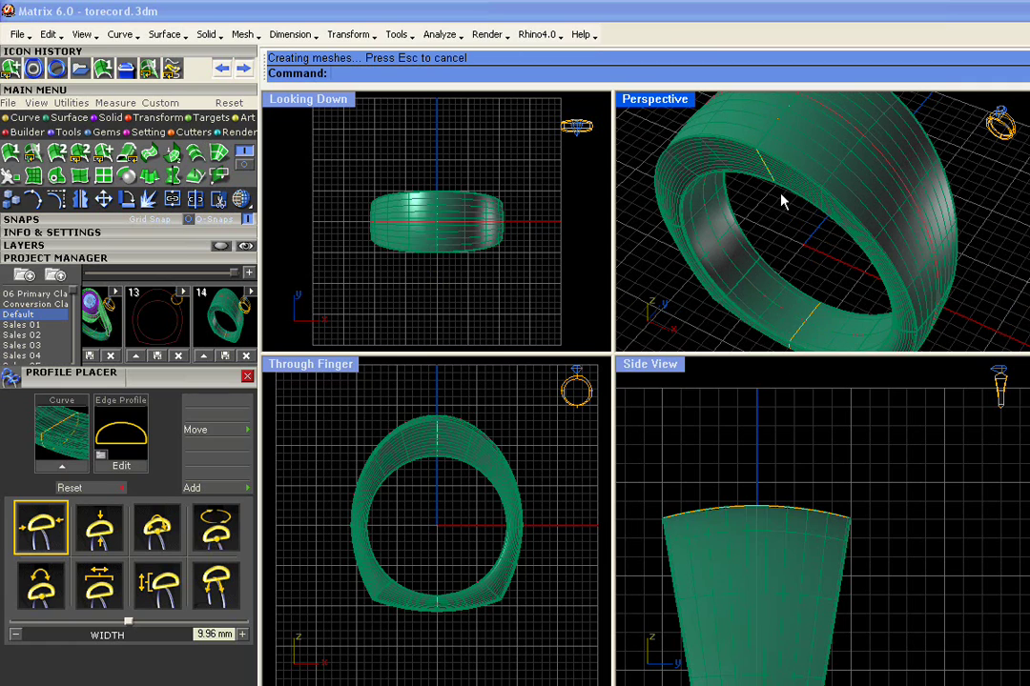
pyautogui.moveTo(782, 188); pyautogui.dragTo(860, 194, button='right')
pyautogui.scroll(5, 916, 350)
pyautogui.scroll(-3, 813, 129)
pyautogui.scroll(-2, 821, 225)
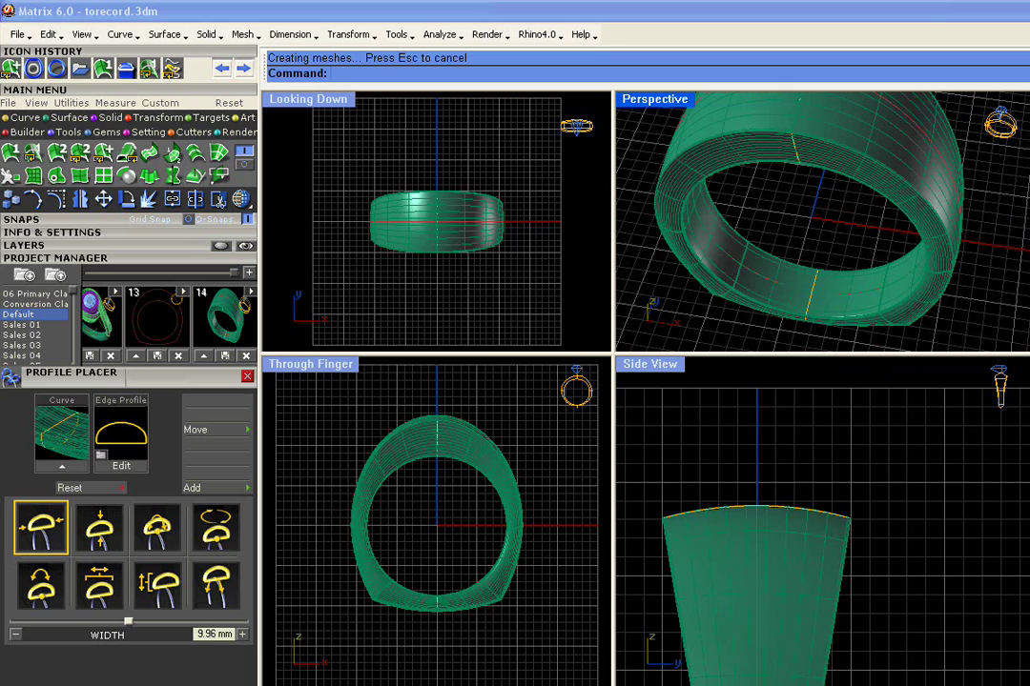
pyautogui.moveTo(929, 288); pyautogui.dragTo(848, 134, button='right')
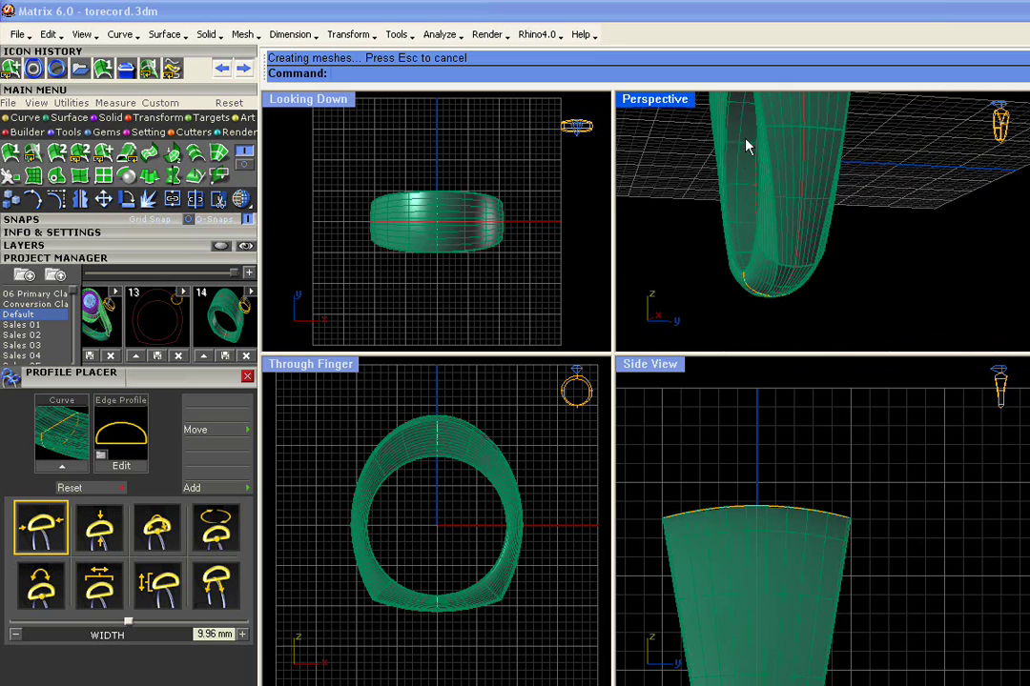
pyautogui.moveTo(746, 145); pyautogui.dragTo(911, 299, button='right')
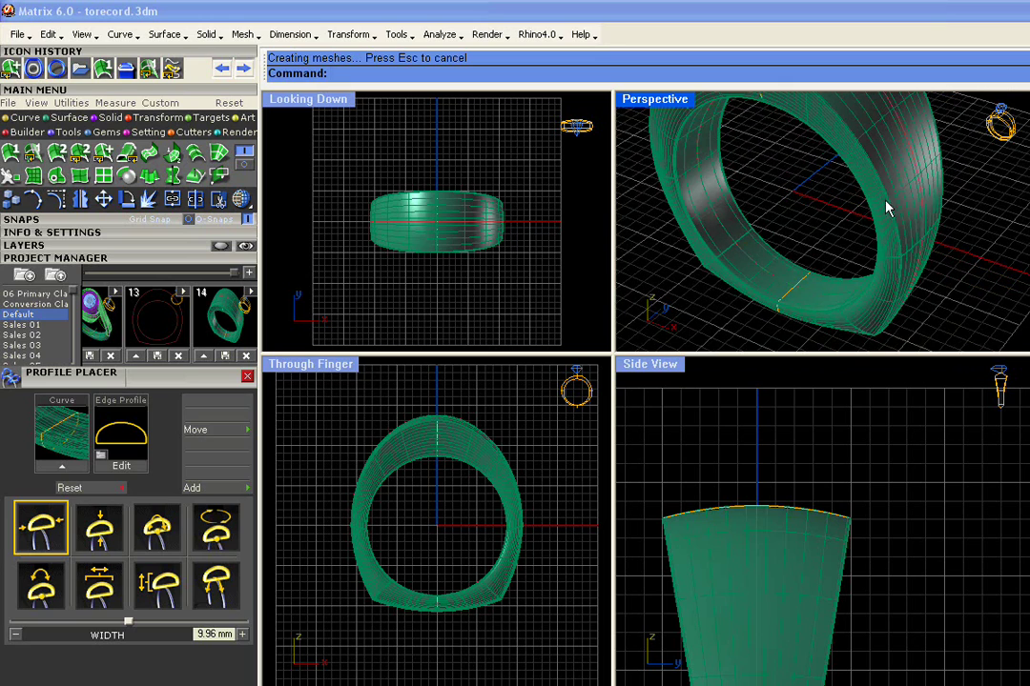
# Inspect the ring's bottom corners and surface lines around the bottom profile in the perspective and side views.
pyautogui.moveTo(886, 208); pyautogui.dragTo(815, 160, button='right')
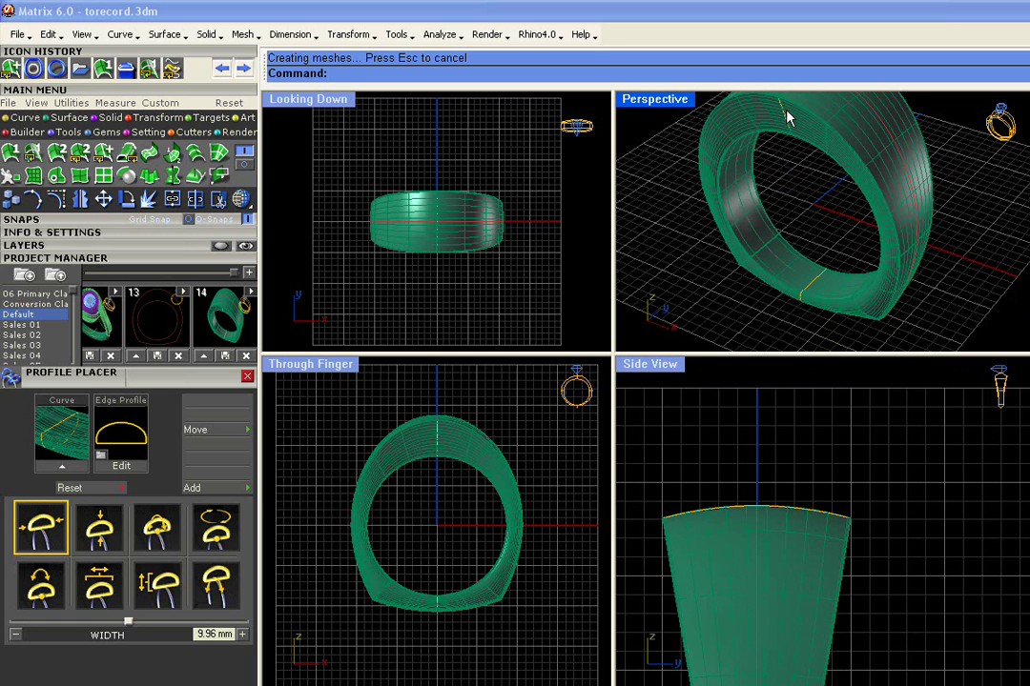
pyautogui.moveTo(787, 117); pyautogui.dragTo(826, 166, button='right')
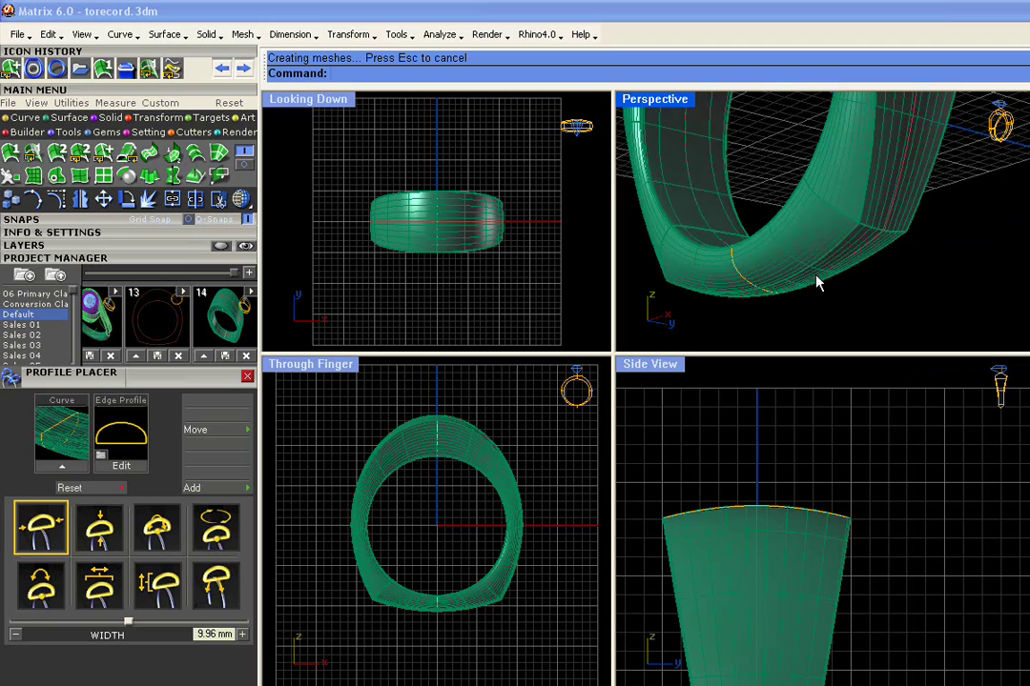
pyautogui.moveTo(662, 255); pyautogui.dragTo(1022, 286, button='right')
pyautogui.moveTo(805, 234); pyautogui.dragTo(748, 186, button='right')
pyautogui.moveTo(815, 143); pyautogui.dragTo(843, 218, button='right')
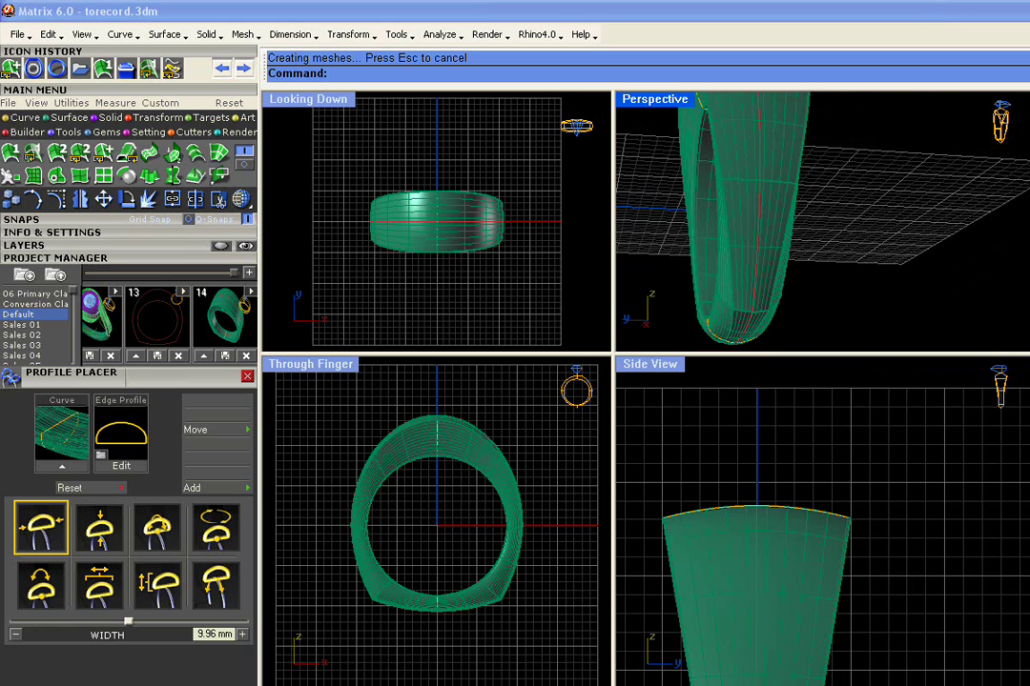
pyautogui.scroll(-4, 763, 550)
pyautogui.moveTo(766, 554); pyautogui.dragTo(769, 406, button='right')
pyautogui.moveTo(767, 231); pyautogui.dragTo(817, 186, button='right')
pyautogui.moveTo(760, 285); pyautogui.dragTo(767, 281, button='right')
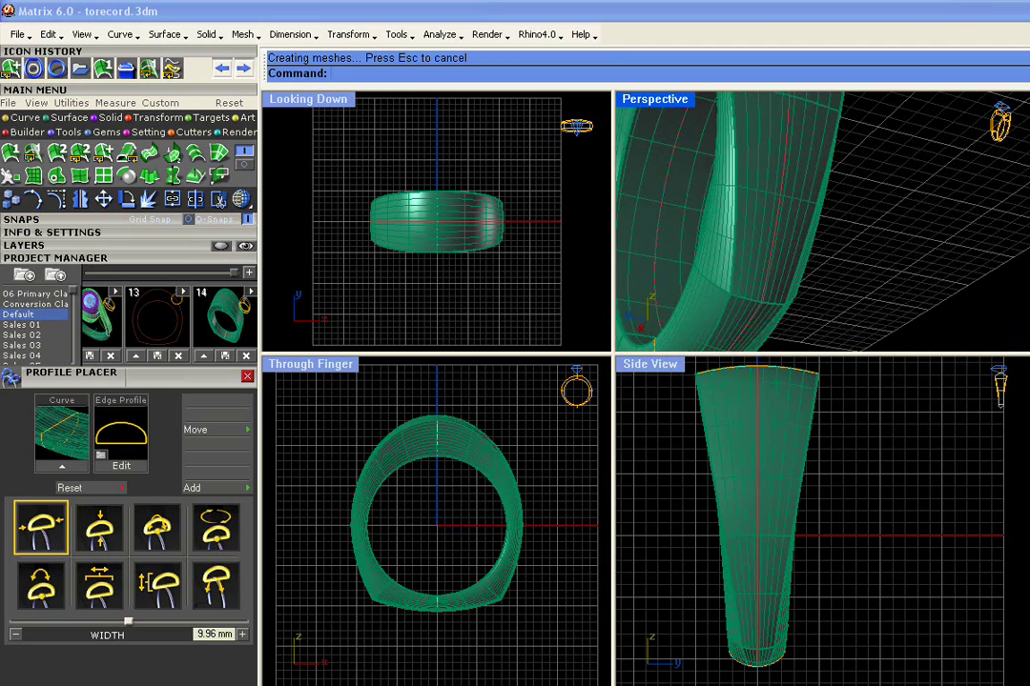
pyautogui.moveTo(763, 286); pyautogui.dragTo(770, 314, button='right')
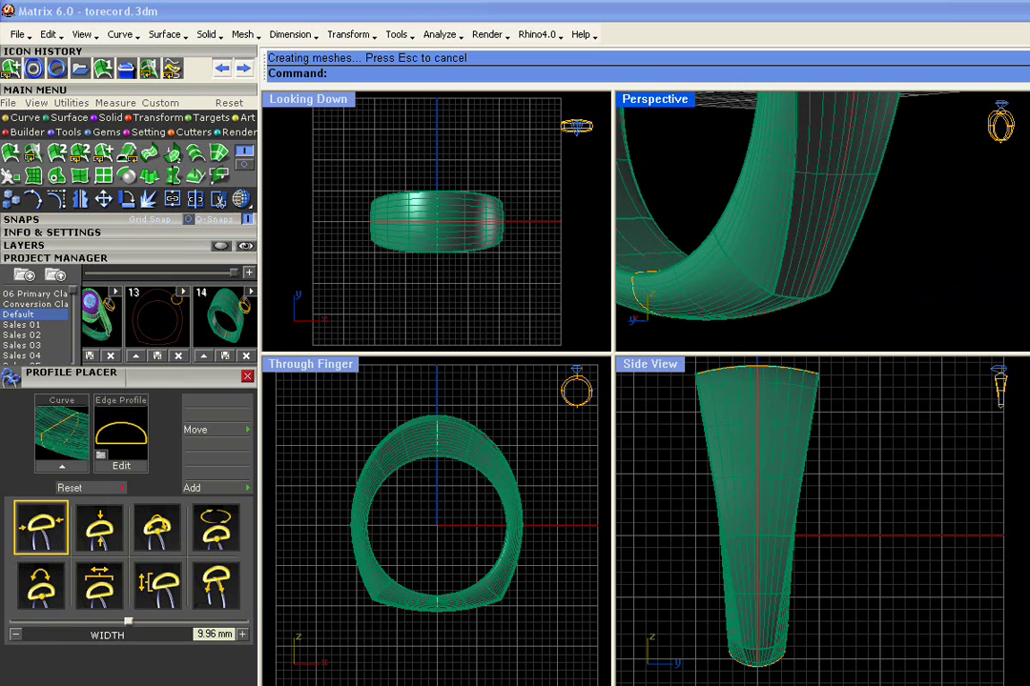
pyautogui.scroll(5, 761, 642)
pyautogui.click(744, 680)
pyautogui.scroll(8, 745, 671)
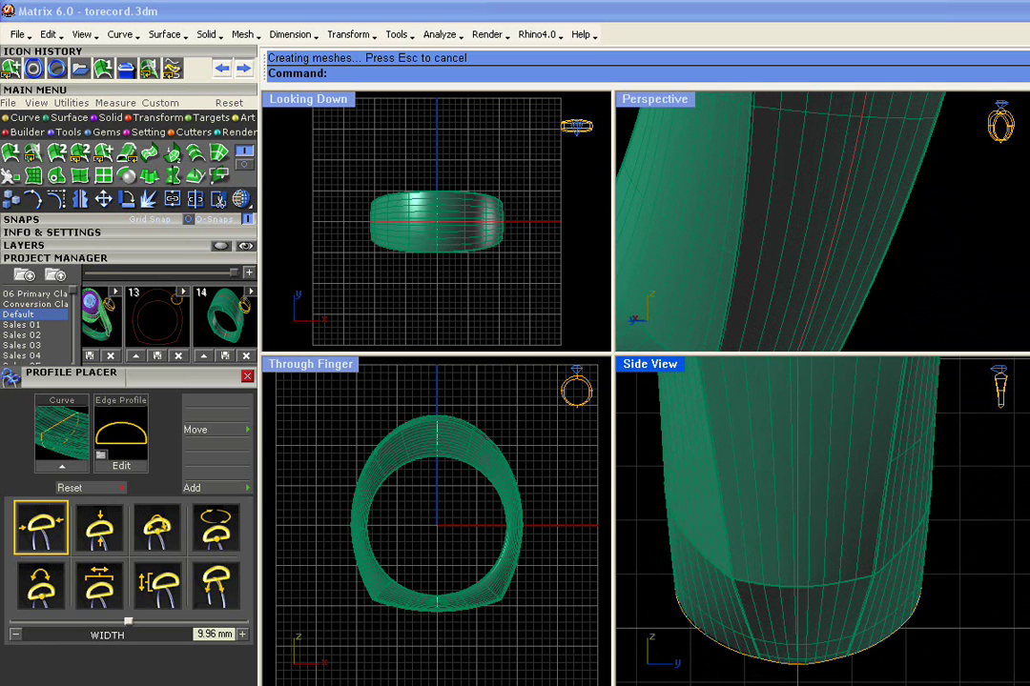
pyautogui.scroll(-8, 880, 257)
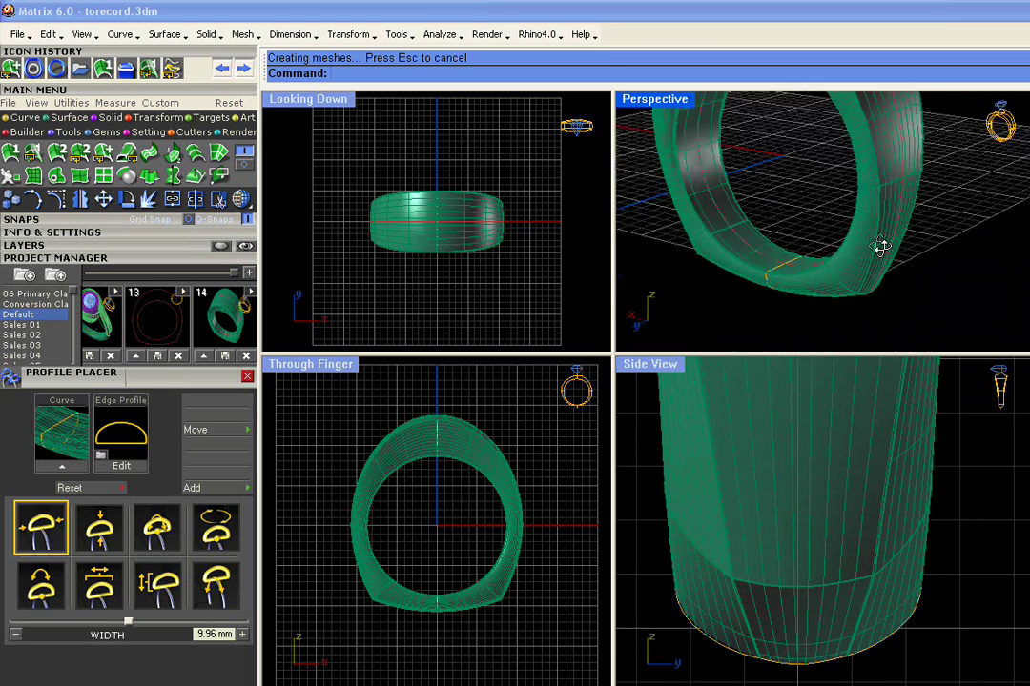
pyautogui.scroll(-2, 845, 225)
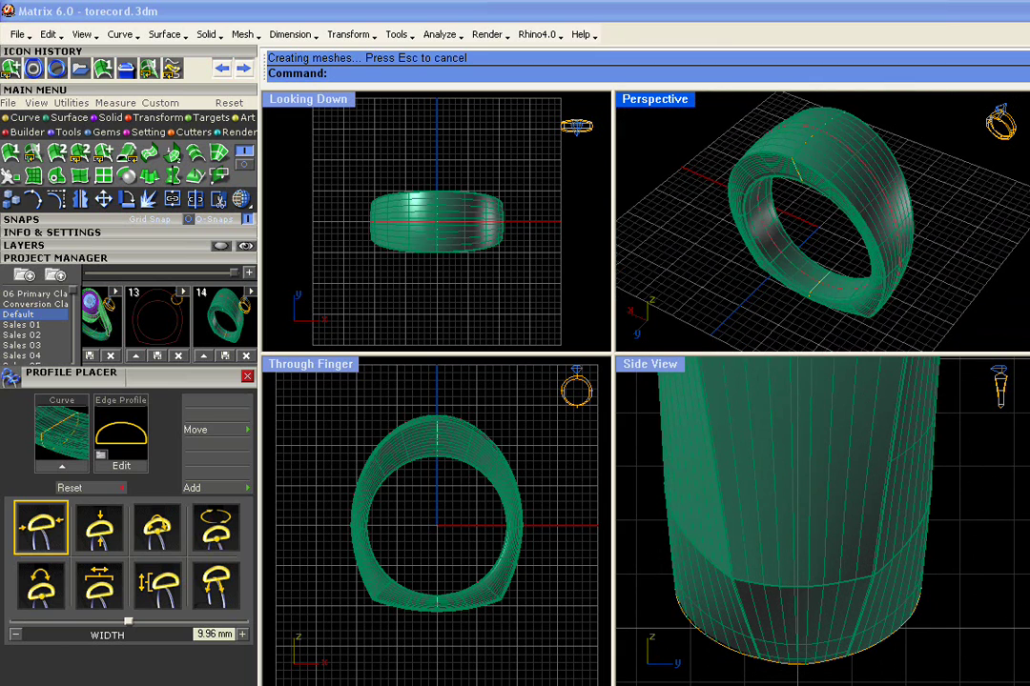
# Select the whole ring with its curves and save it as version 15 of the Default project.
pyautogui.scroll(-2, 950, 145)
pyautogui.moveTo(938, 121); pyautogui.dragTo(725, 349)
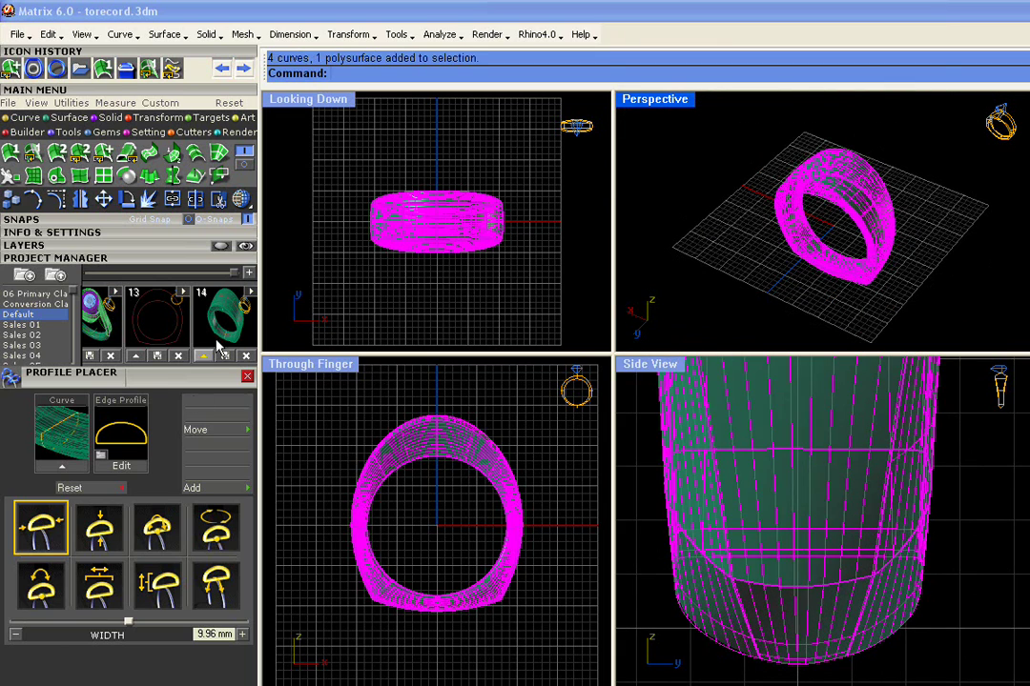
pyautogui.click(248, 272)
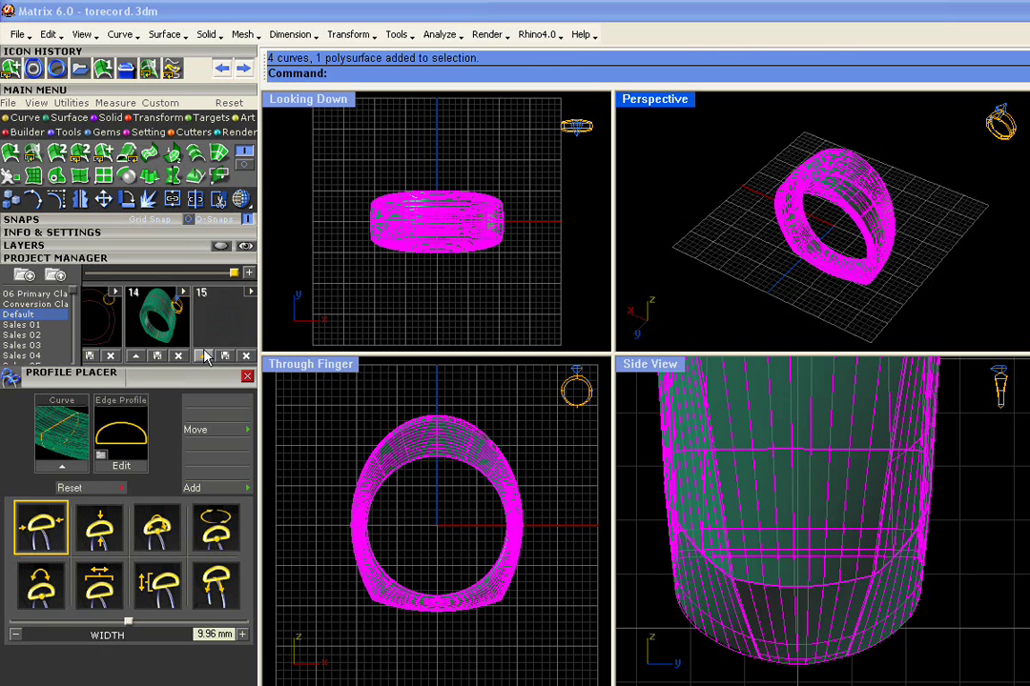
pyautogui.click(925, 277)
# Examine the saved ring's bottom corners, inner band and outer surface from close up and from above.
pyautogui.scroll(3, 925, 277)
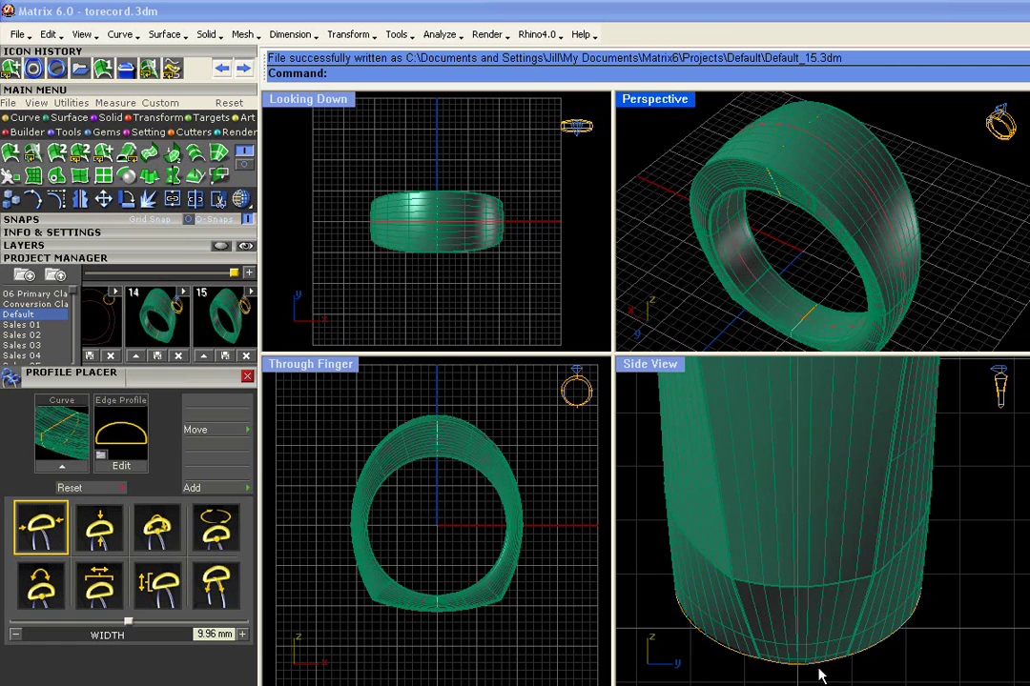
pyautogui.scroll(-3, 765, 147)
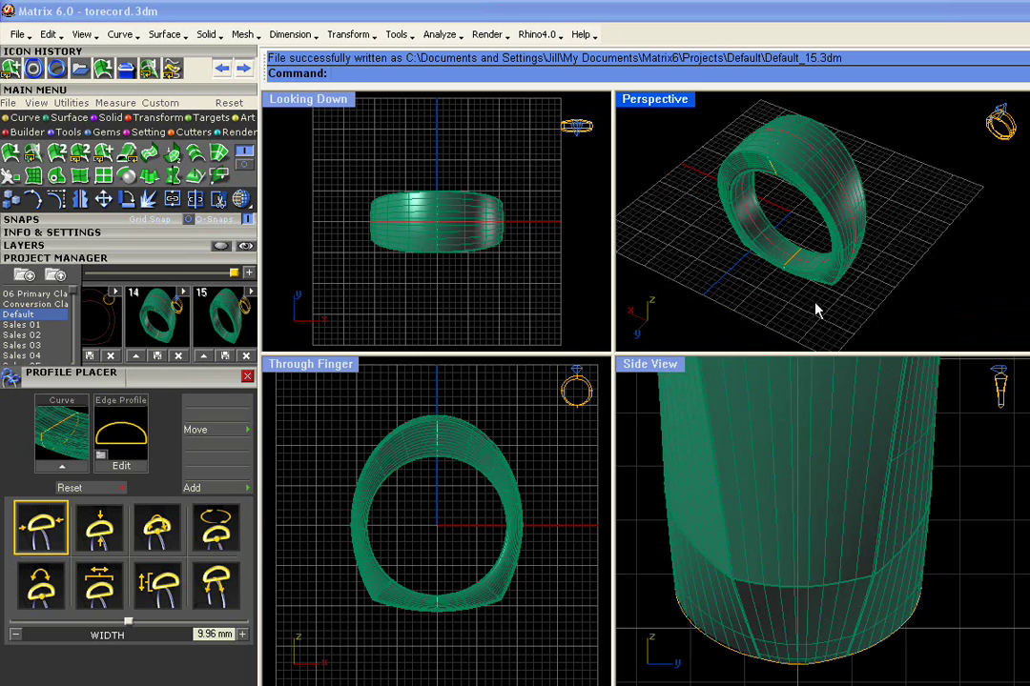
pyautogui.scroll(5, 801, 276)
pyautogui.moveTo(801, 276); pyautogui.dragTo(863, 286, button='right')
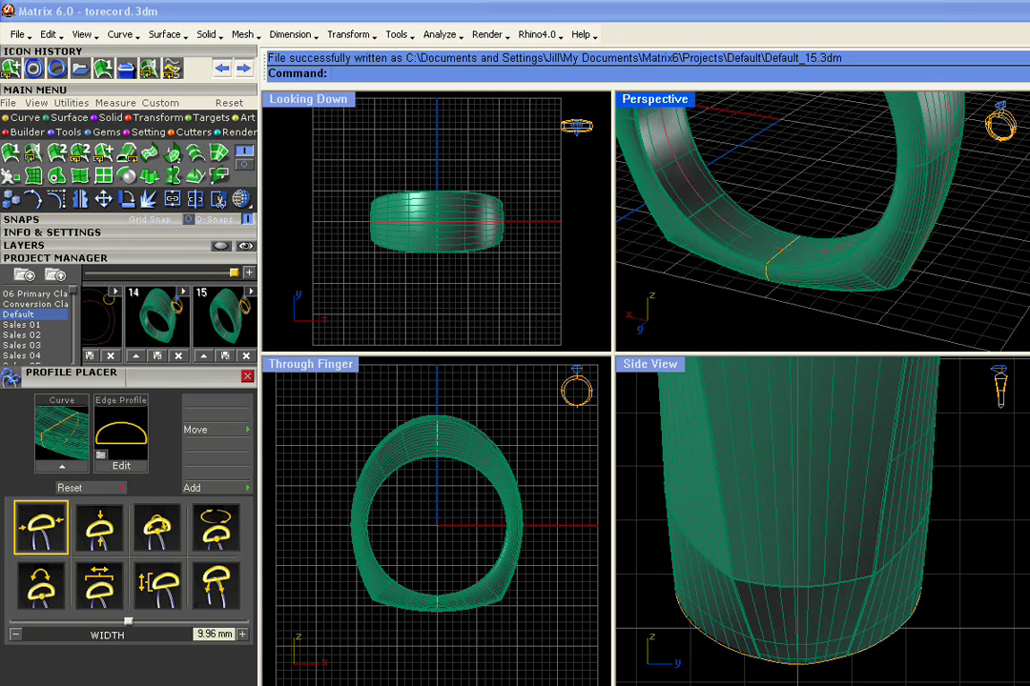
pyautogui.scroll(-3, 858, 295)
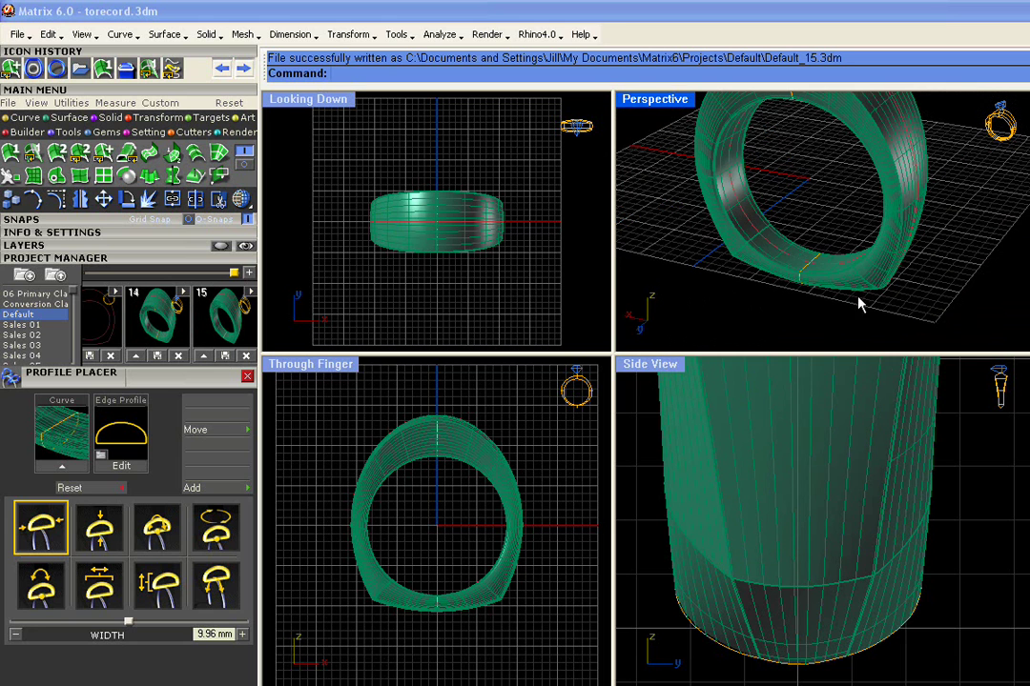
pyautogui.moveTo(858, 296); pyautogui.dragTo(786, 256, button='right')
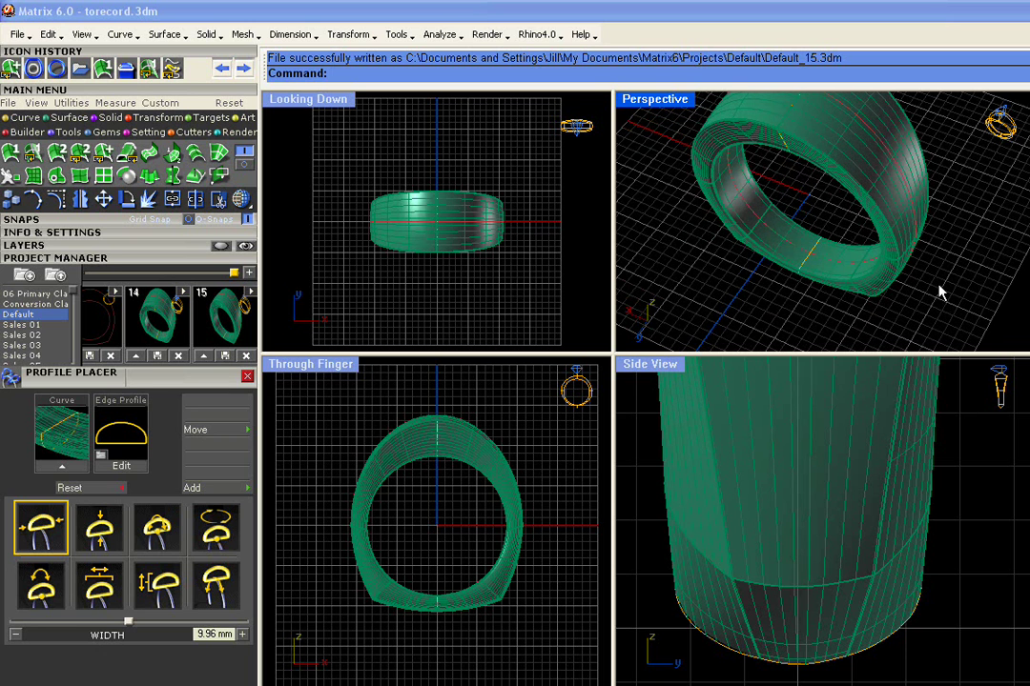
pyautogui.moveTo(940, 292); pyautogui.dragTo(872, 267, button='right')
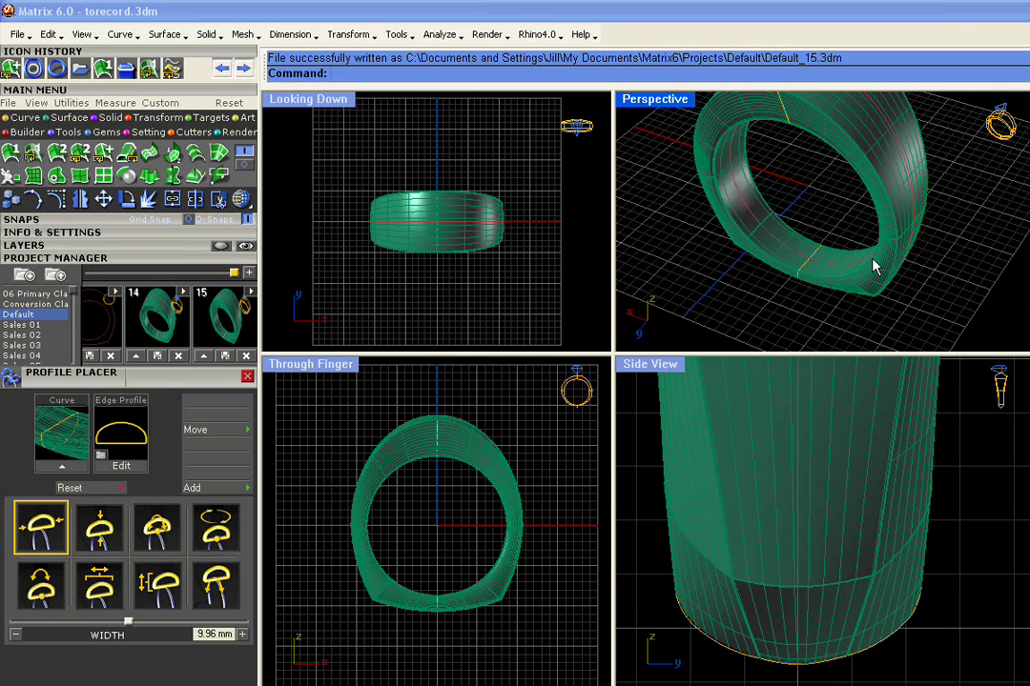
pyautogui.moveTo(872, 267); pyautogui.dragTo(821, 223, button='right')
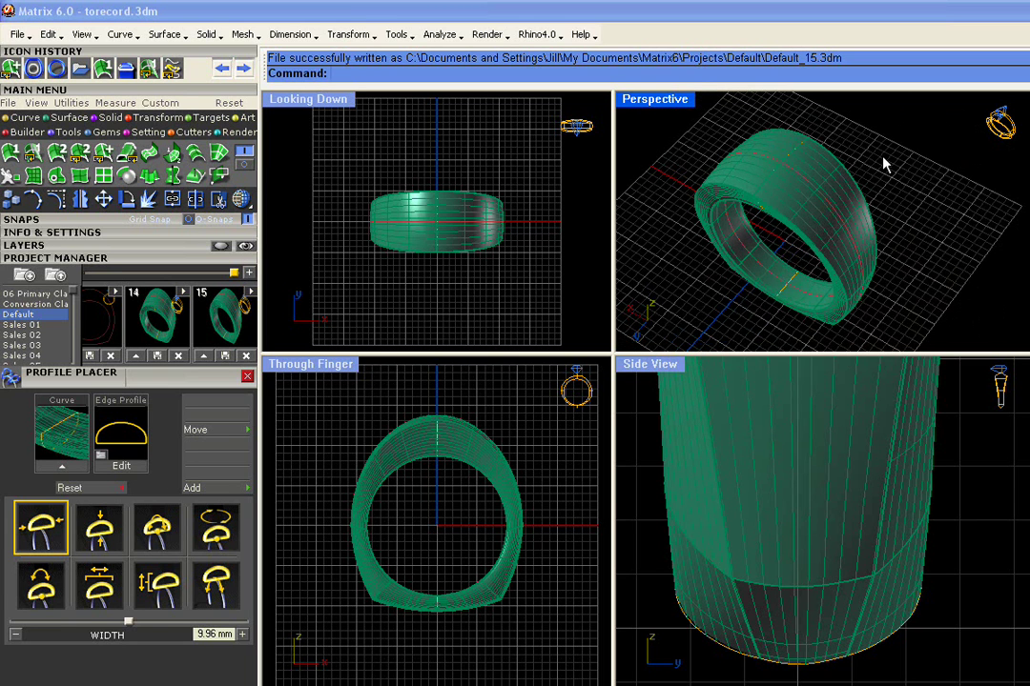
# Open the ring's top profile in Profile Placer to show its placement handles.
pyautogui.scroll(3, 882, 165)
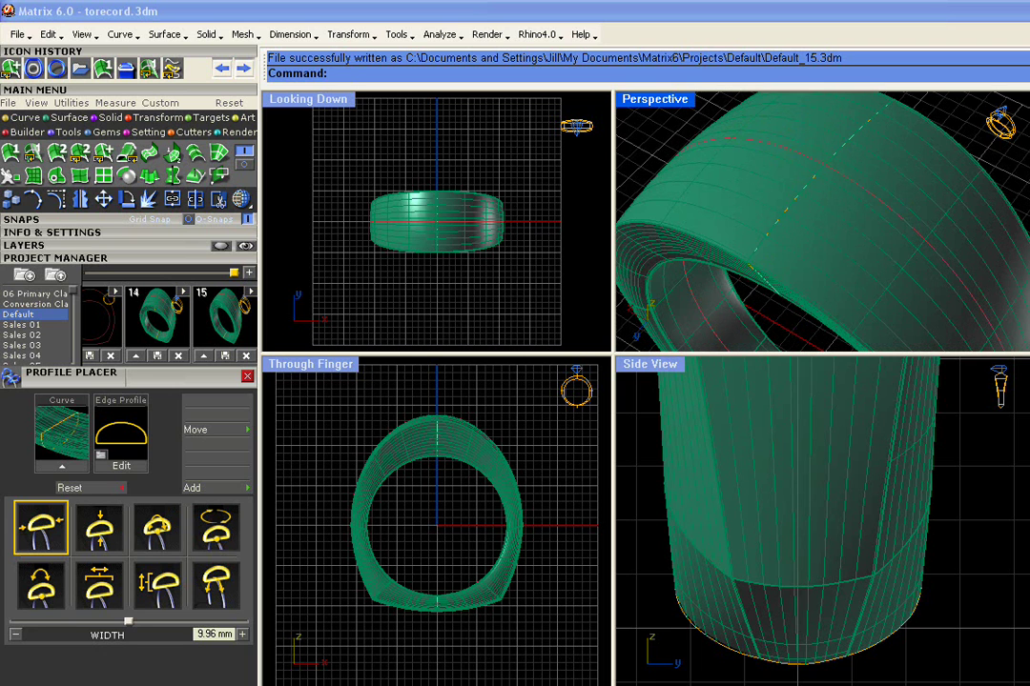
pyautogui.click(804, 206)
pyautogui.click(851, 240)
pyautogui.rightClick(767, 312)
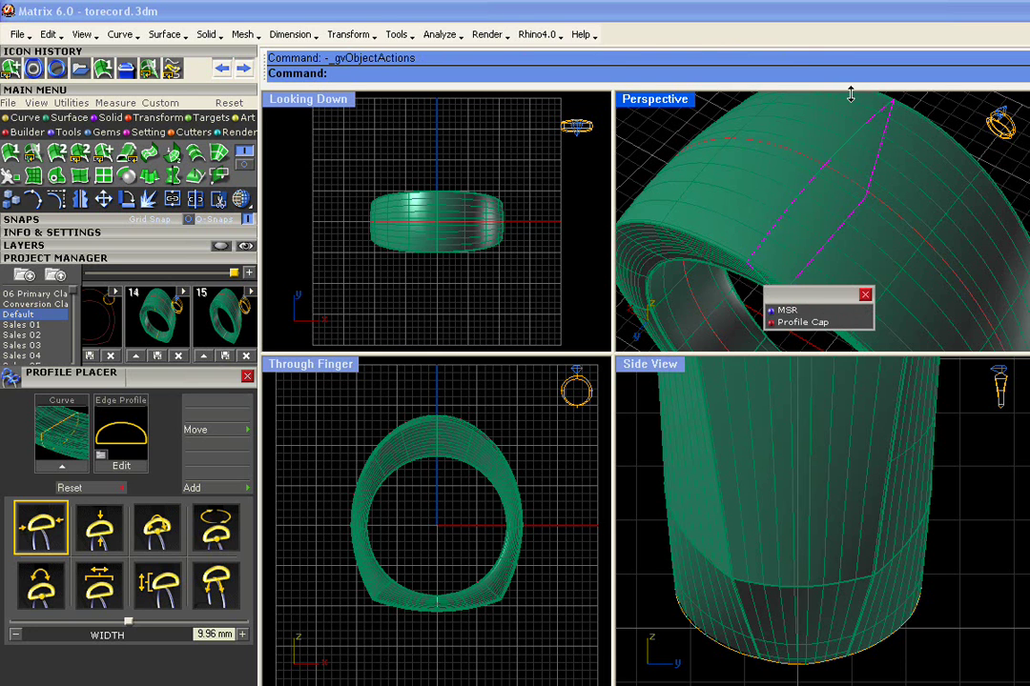
pyautogui.click(801, 322)
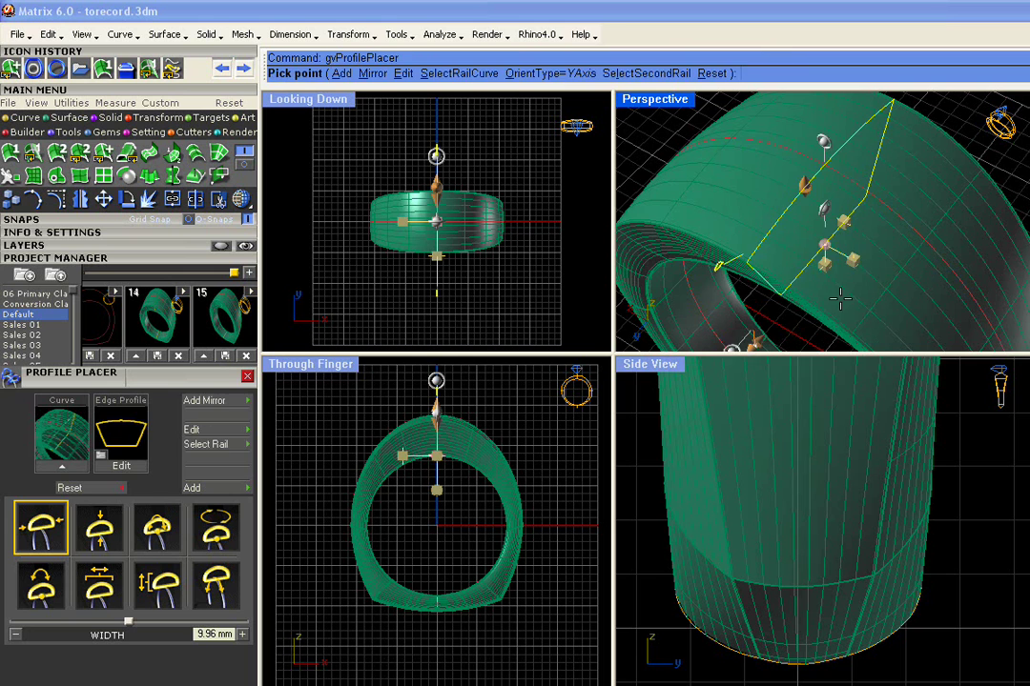
pyautogui.scroll(-3, 903, 319)
pyautogui.moveTo(902, 319); pyautogui.dragTo(865, 307, button='right')
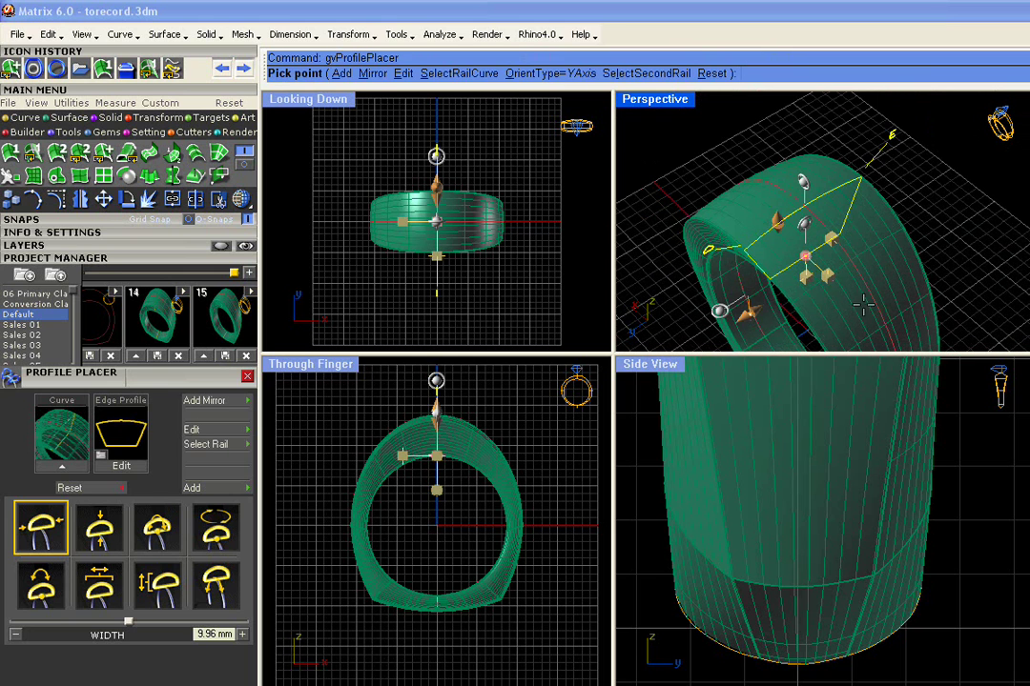
# Replace the top profile's shape with the grooved profileplacer_73 from the profile library.
pyautogui.click(705, 248)
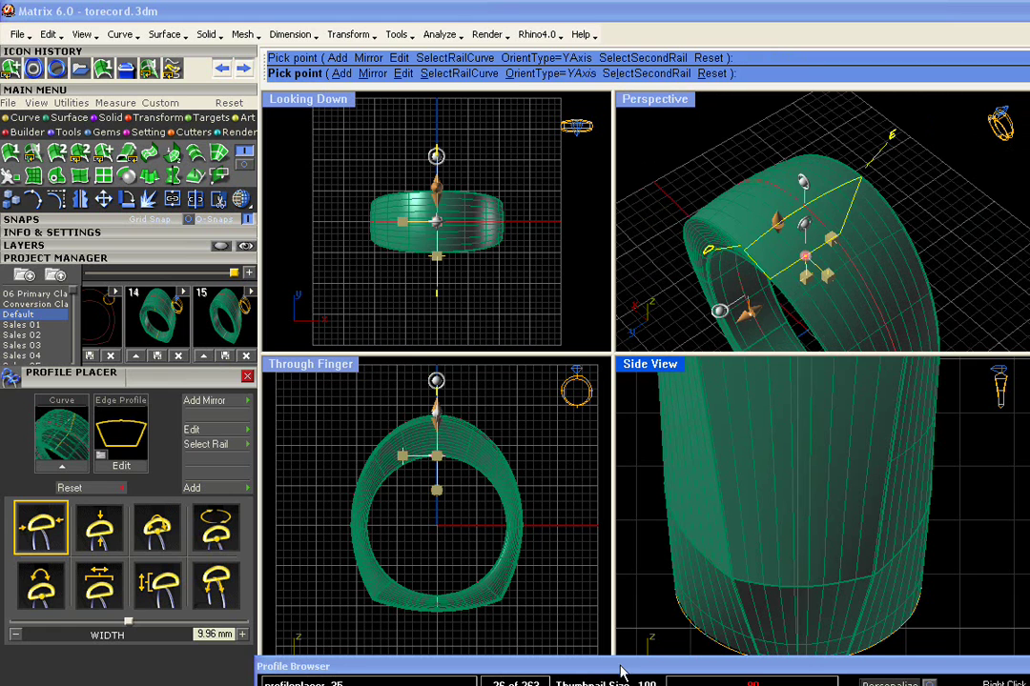
pyautogui.moveTo(618, 664); pyautogui.dragTo(367, 456)
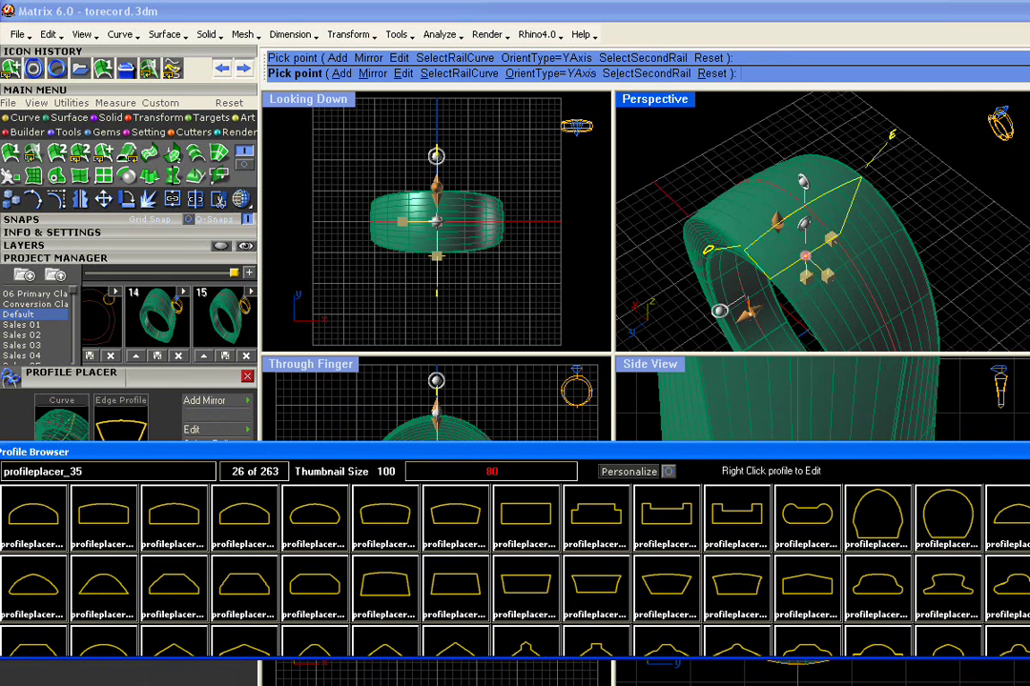
pyautogui.scroll(-2, 515, 572)
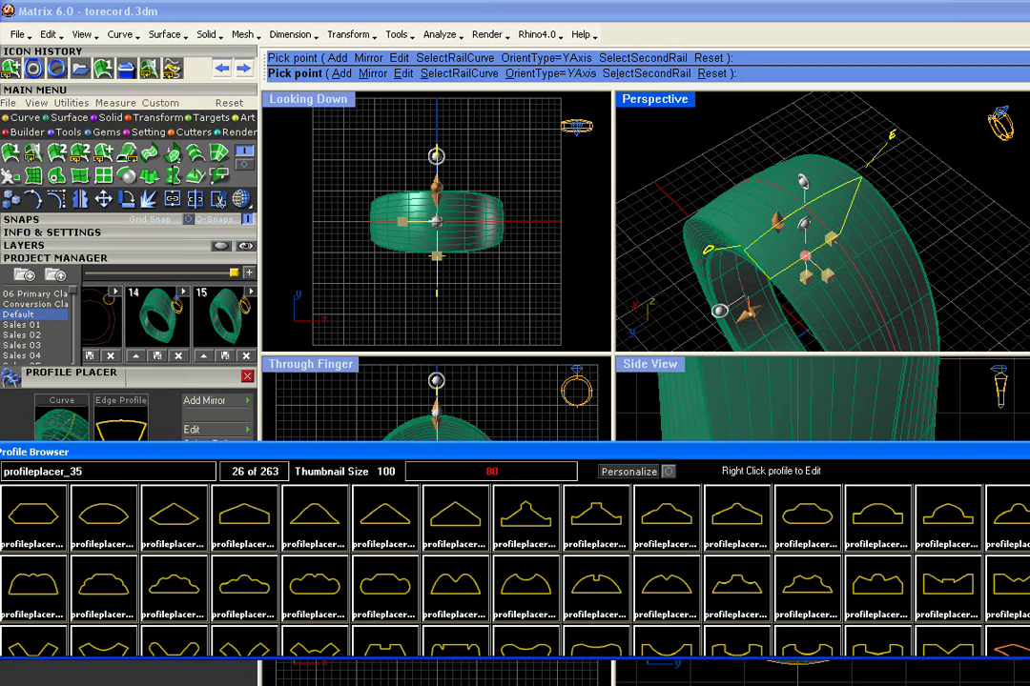
pyautogui.scroll(-1, 515, 572)
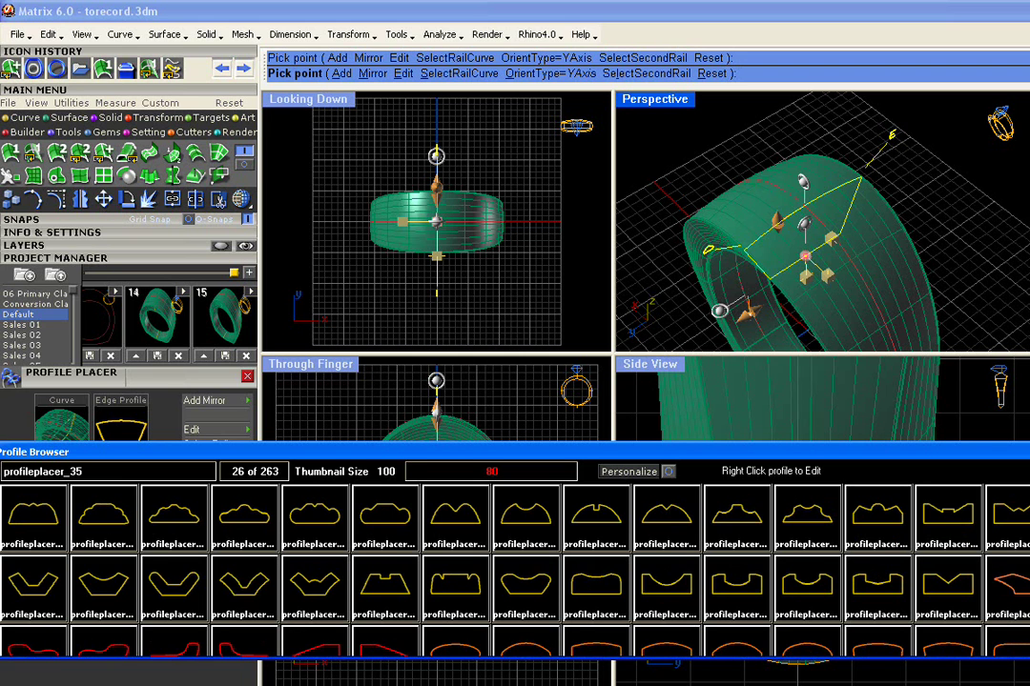
pyautogui.scroll(1, 515, 572)
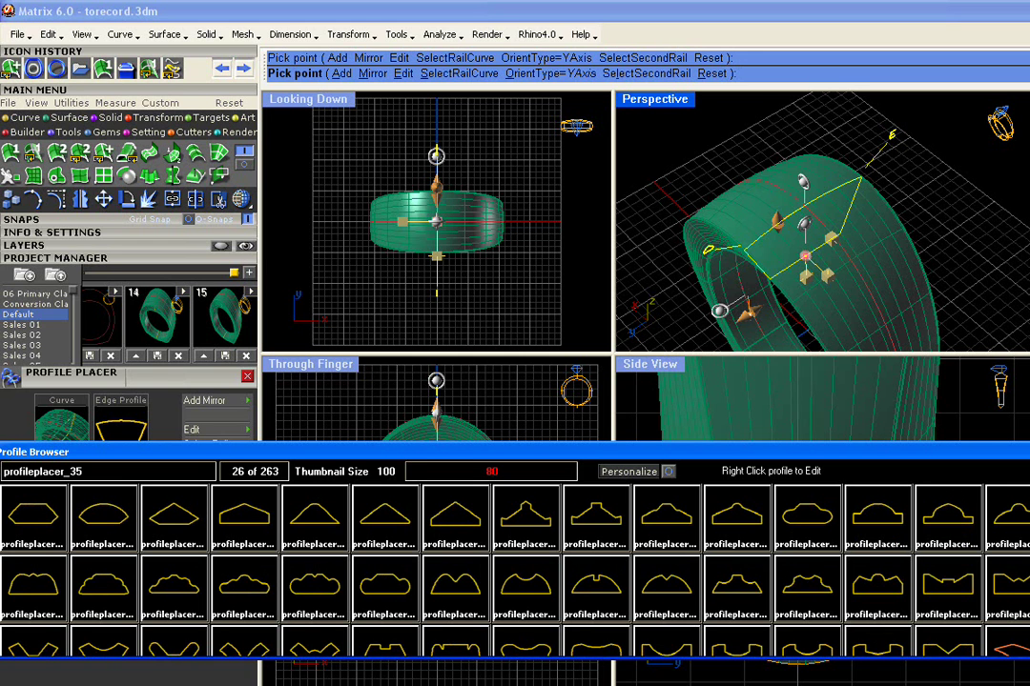
pyautogui.click(69, 593)
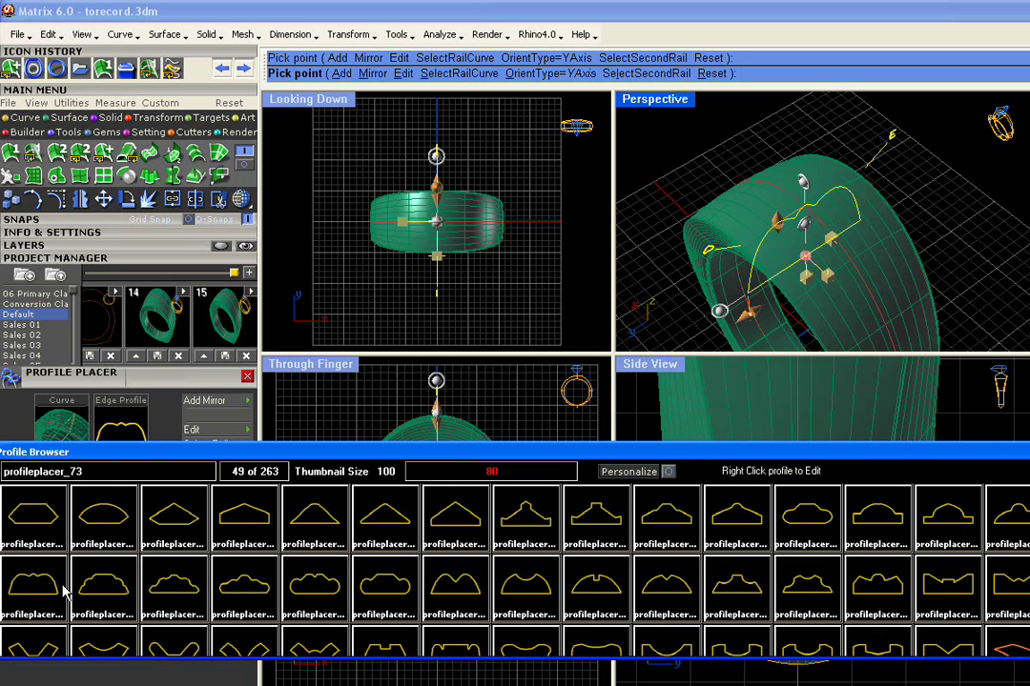
pyautogui.doubleClick(65, 593)
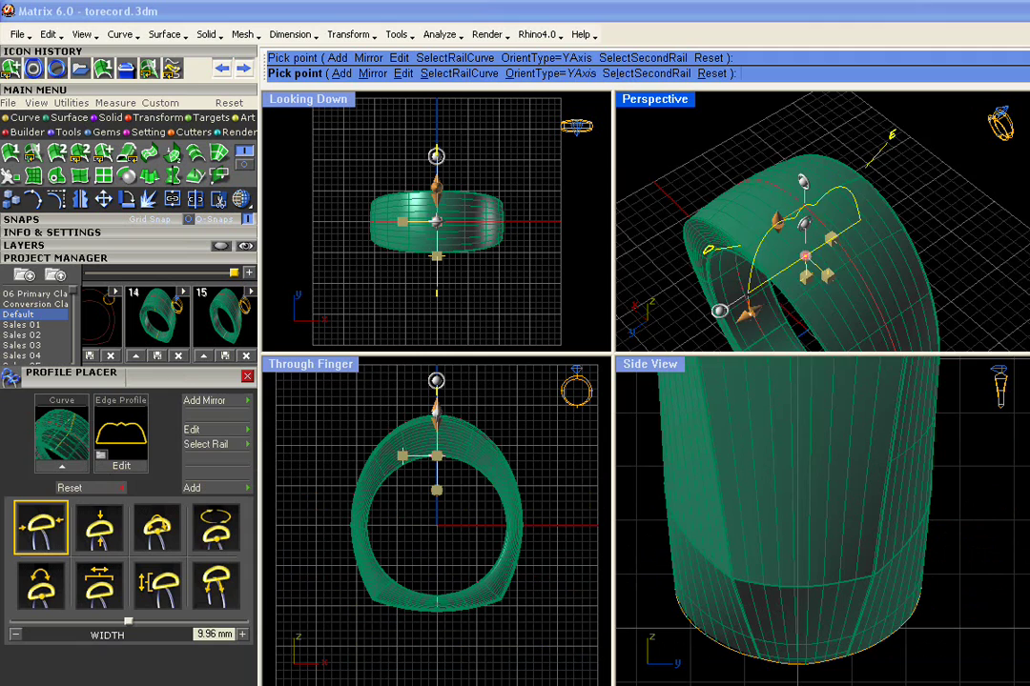
# Widen the top profile to about 11.56 mm and accept the change to rebuild the ring.
pyautogui.moveTo(827, 276); pyautogui.dragTo(755, 249, button='right')
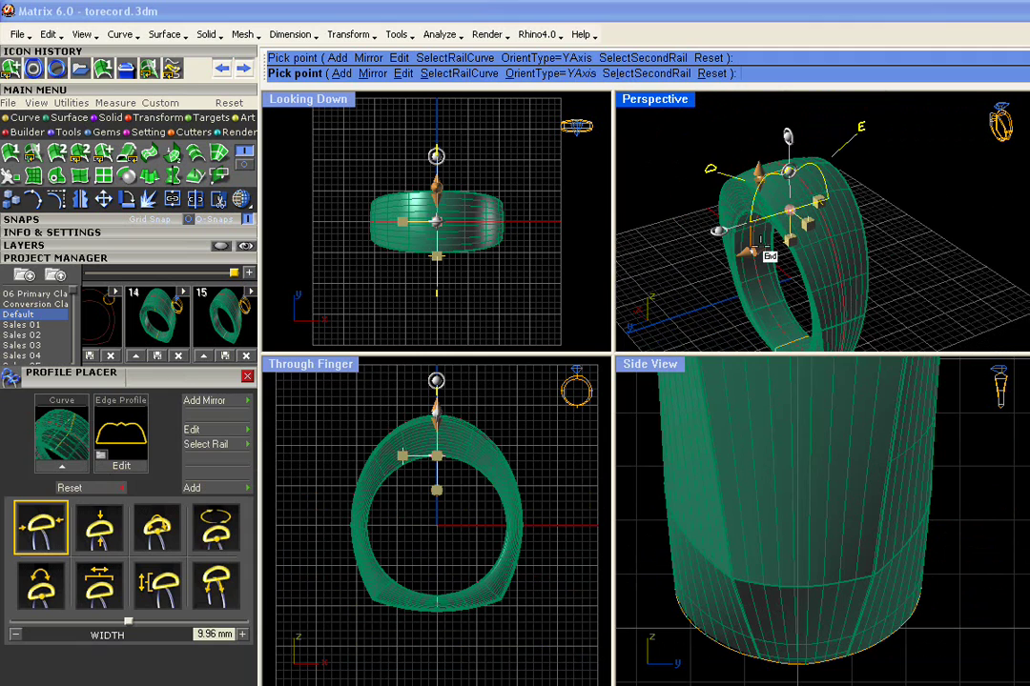
pyautogui.moveTo(753, 250); pyautogui.dragTo(739, 252)
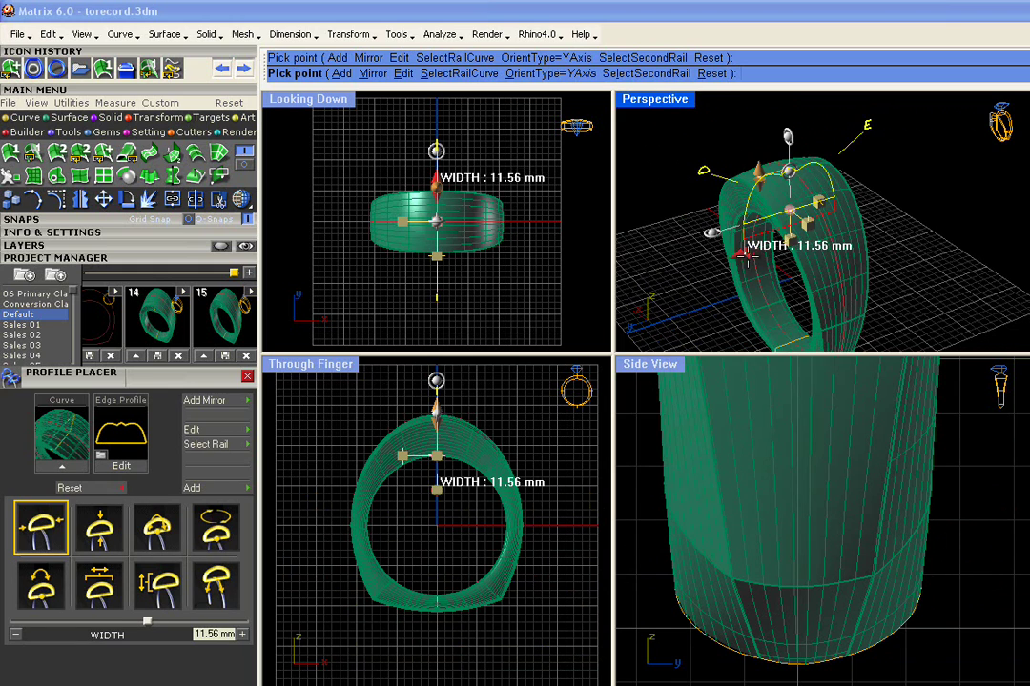
pyautogui.moveTo(812, 225); pyautogui.dragTo(870, 190, button='right')
pyautogui.press('Return')
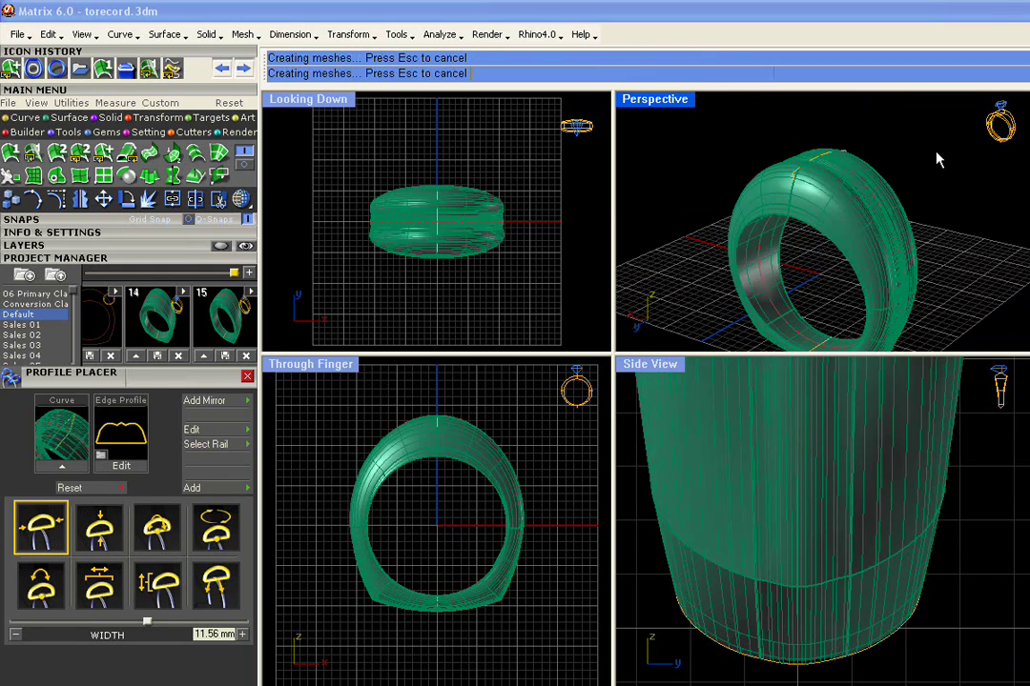
# Switch the perspective view to smooth shading without surface wires and inspect the grooved top of the ring.
pyautogui.moveTo(934, 157); pyautogui.dragTo(762, 234, button='right')
pyautogui.scroll(6, 866, 269)
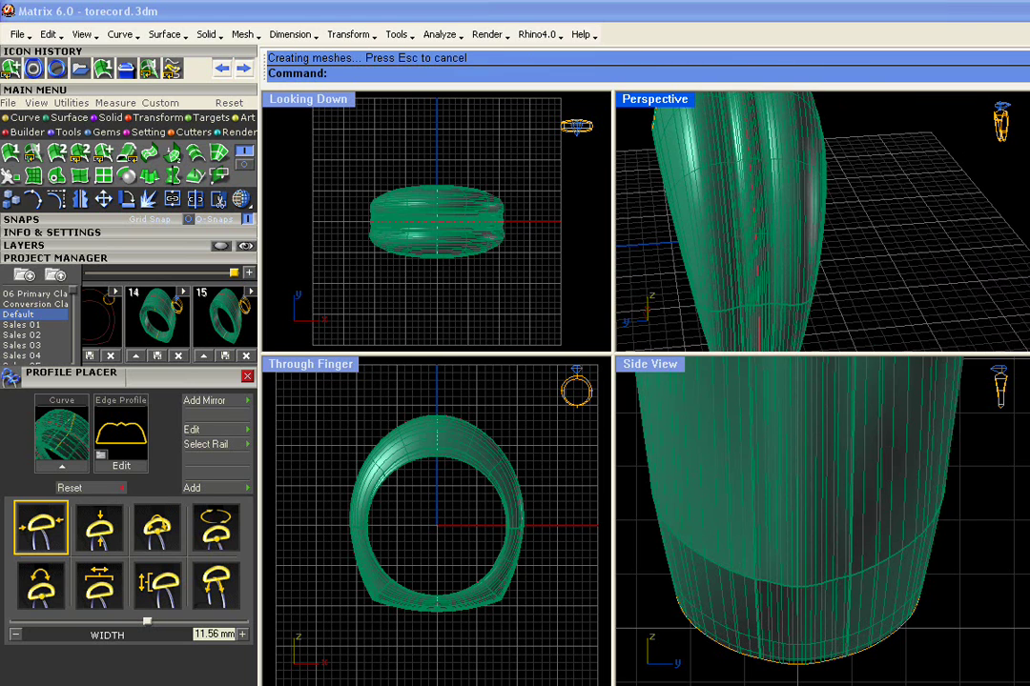
pyautogui.click(244, 202)
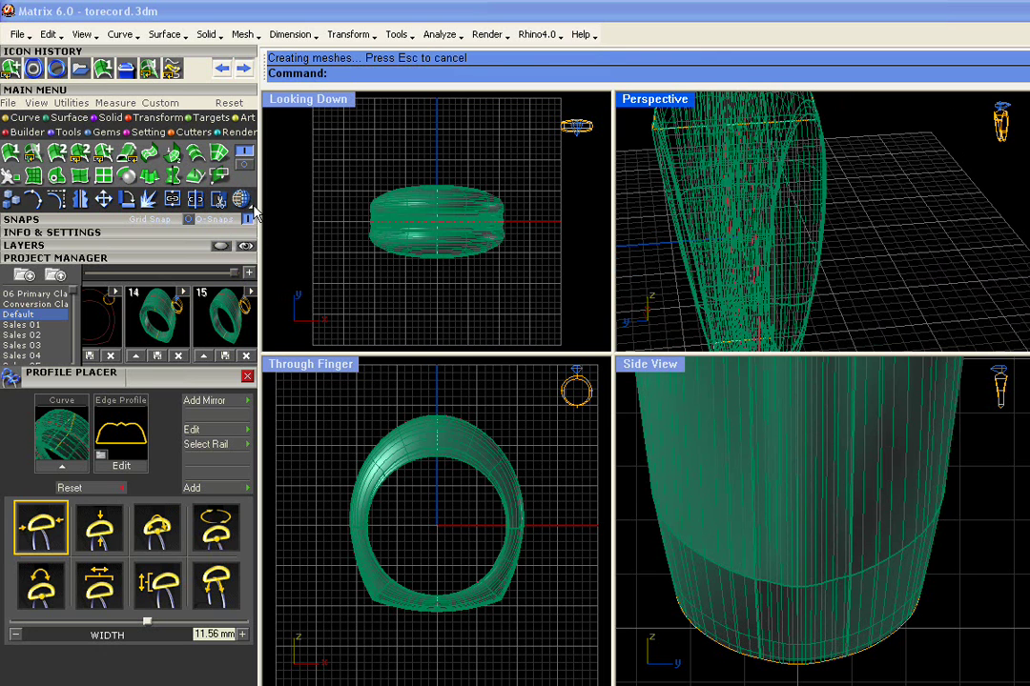
pyautogui.rightClick(248, 204)
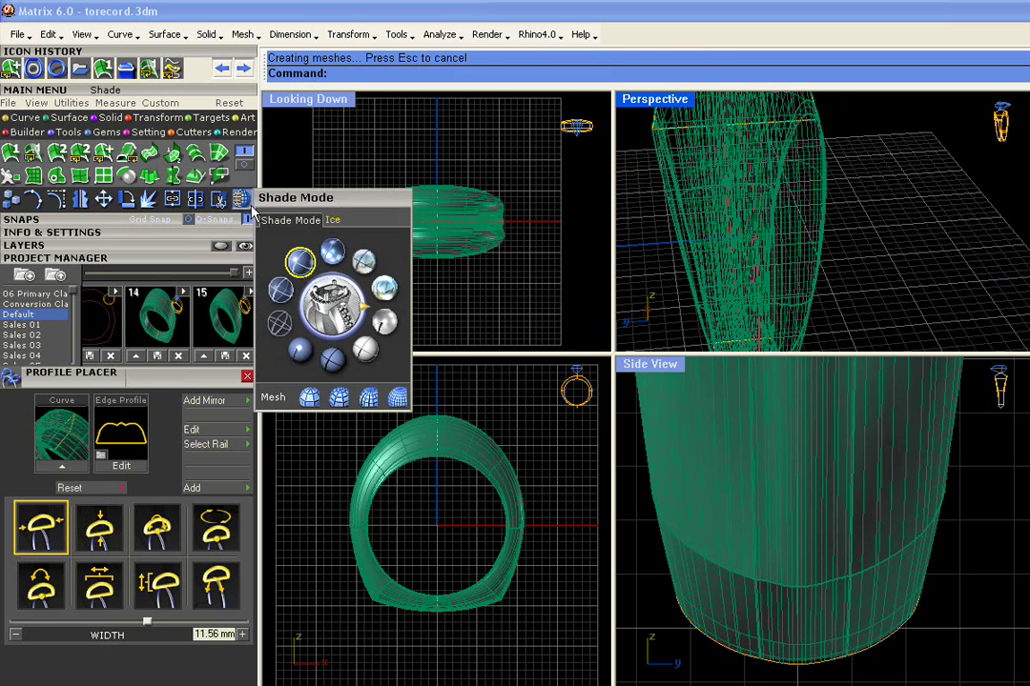
pyautogui.click(300, 349)
pyautogui.moveTo(873, 101); pyautogui.dragTo(984, 229, button='right')
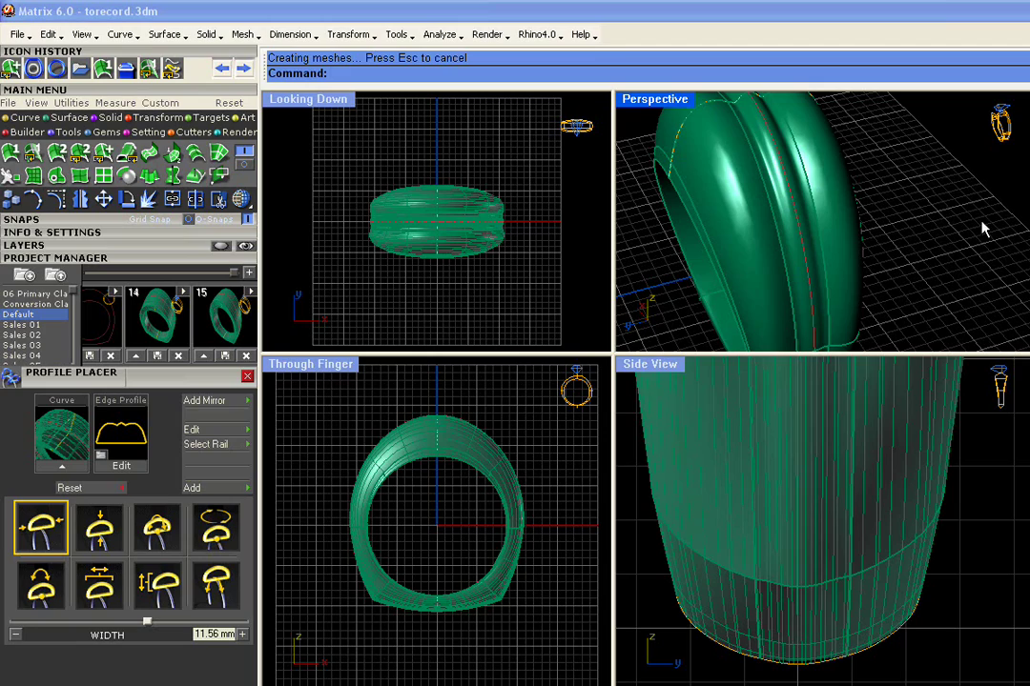
# Select the grooved top profile curve on the ring and open it in Profile Placer.
pyautogui.moveTo(984, 229); pyautogui.dragTo(928, 257, button='right')
pyautogui.scroll(5, 793, 93)
pyautogui.scroll(-5, 805, 251)
pyautogui.moveTo(805, 252); pyautogui.dragTo(783, 169, button='right')
pyautogui.click(783, 173)
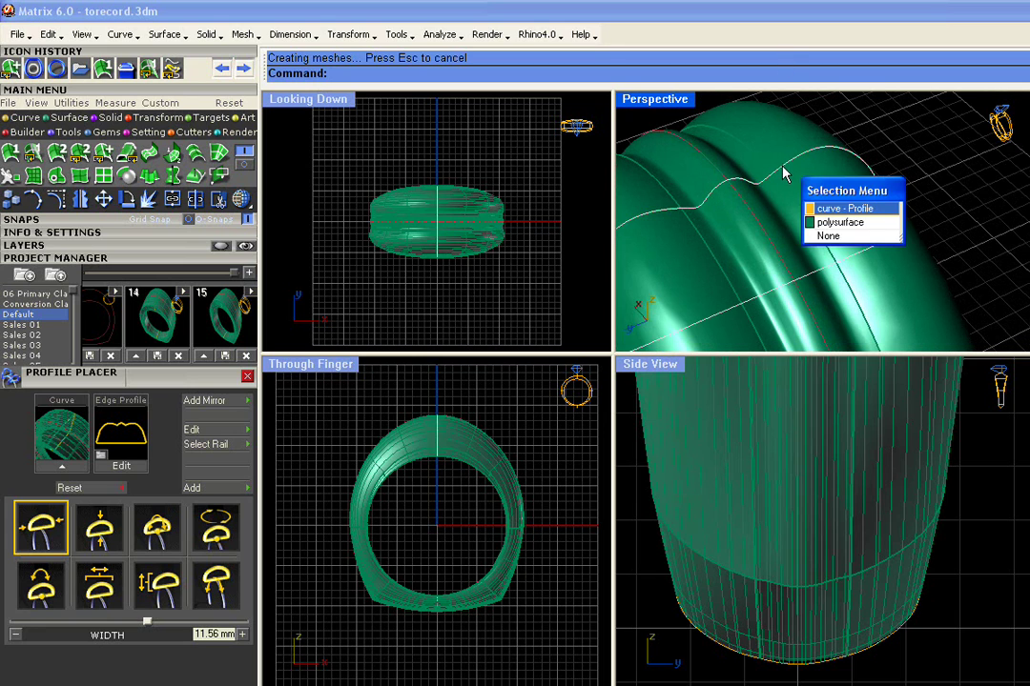
pyautogui.click(853, 211)
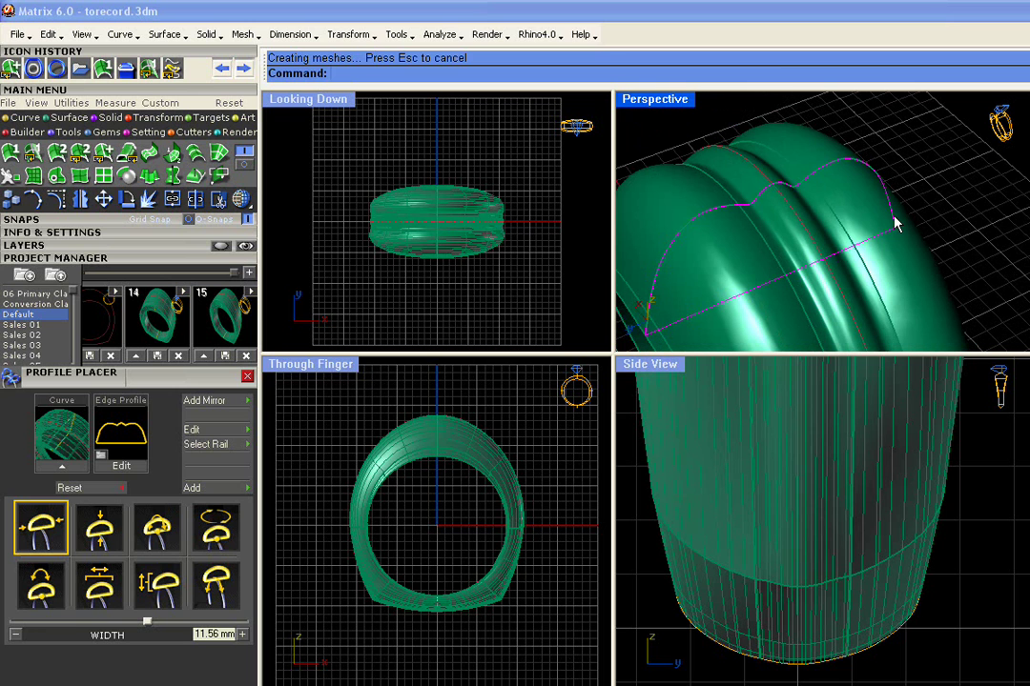
pyautogui.rightClick(896, 223)
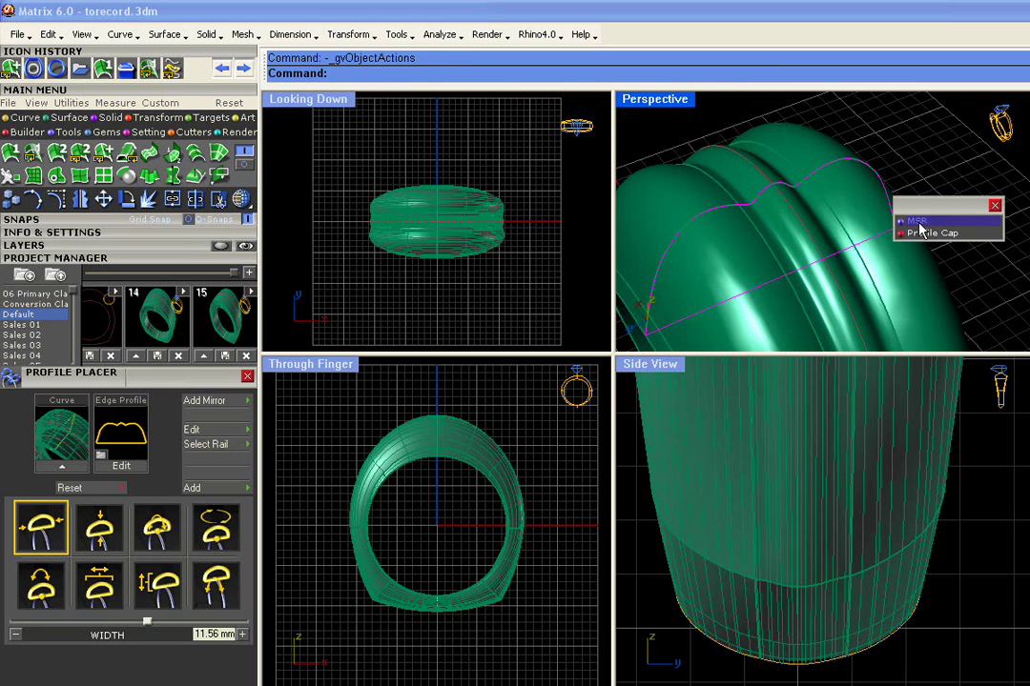
pyautogui.click(921, 232)
pyautogui.scroll(-5, 840, 158)
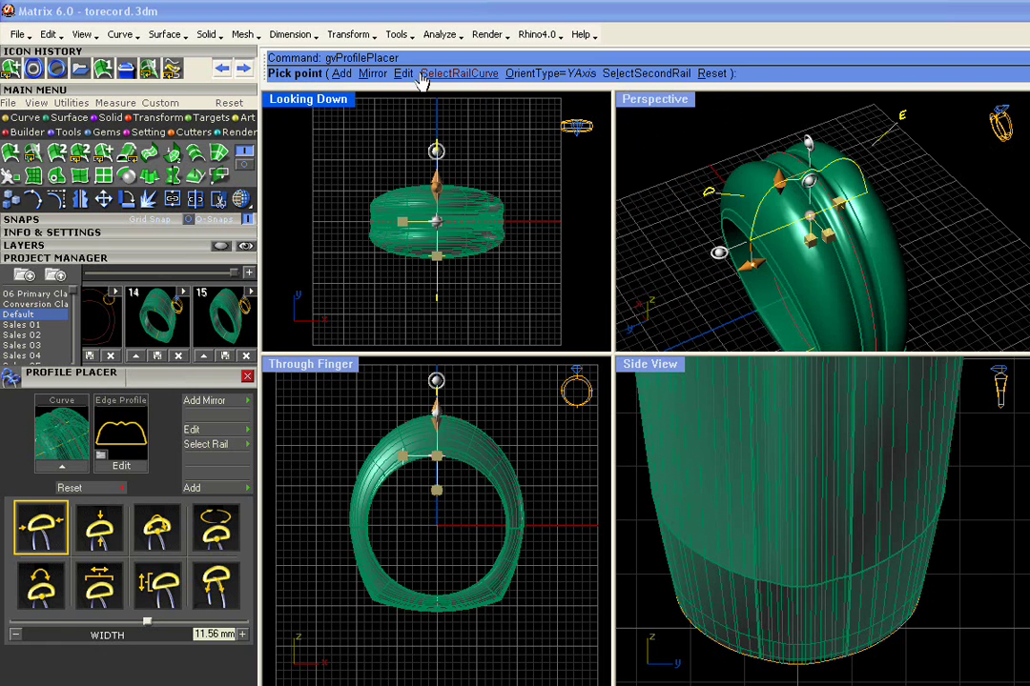
# Edit the top profile's control points, lowering the side points and spreading the groove points outward with mirroring, and accept to rebuild the ring.
pyautogui.click(215, 430)
pyautogui.moveTo(867, 191); pyautogui.dragTo(915, 190, button='right')
pyautogui.scroll(-3, 900, 189)
pyautogui.scroll(5, 901, 189)
pyautogui.moveTo(745, 161); pyautogui.dragTo(881, 201, button='right')
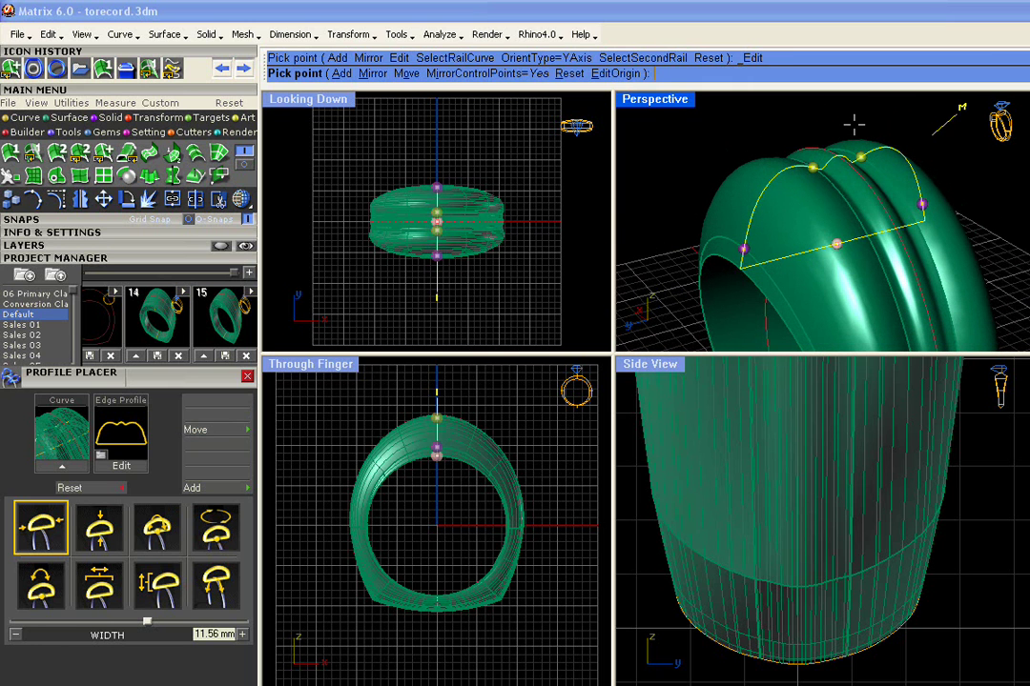
pyautogui.moveTo(743, 249); pyautogui.dragTo(739, 269)
pyautogui.moveTo(813, 167); pyautogui.dragTo(770, 179)
pyautogui.rightClick(774, 181)
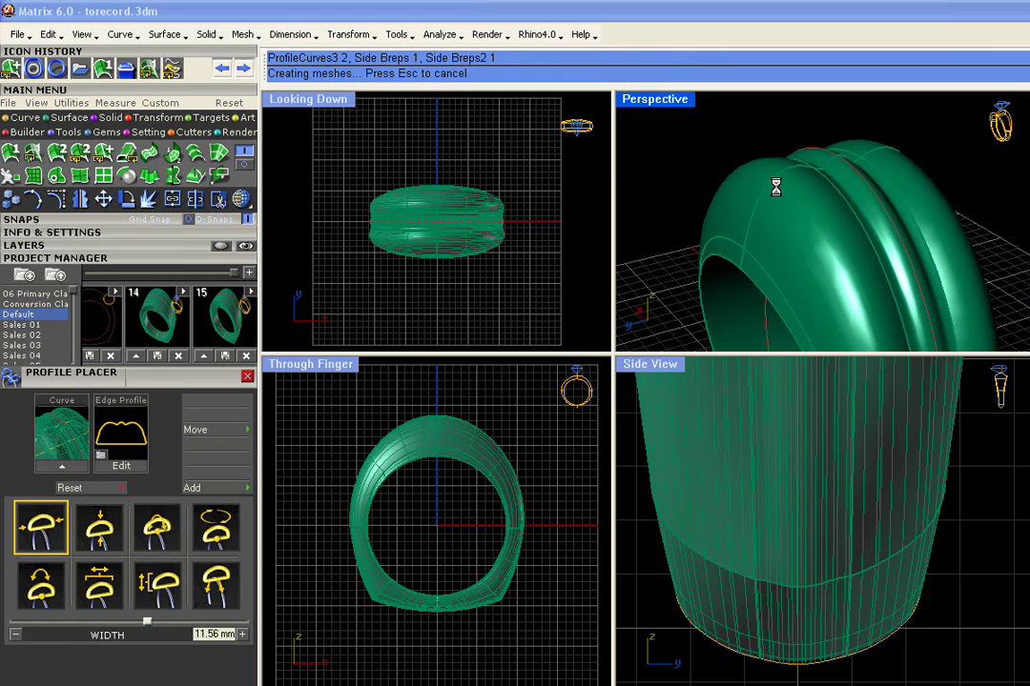
pyautogui.scroll(-5, 890, 232)
pyautogui.moveTo(889, 232); pyautogui.dragTo(724, 277, button='right')
pyautogui.moveTo(720, 199); pyautogui.dragTo(747, 244, button='right')
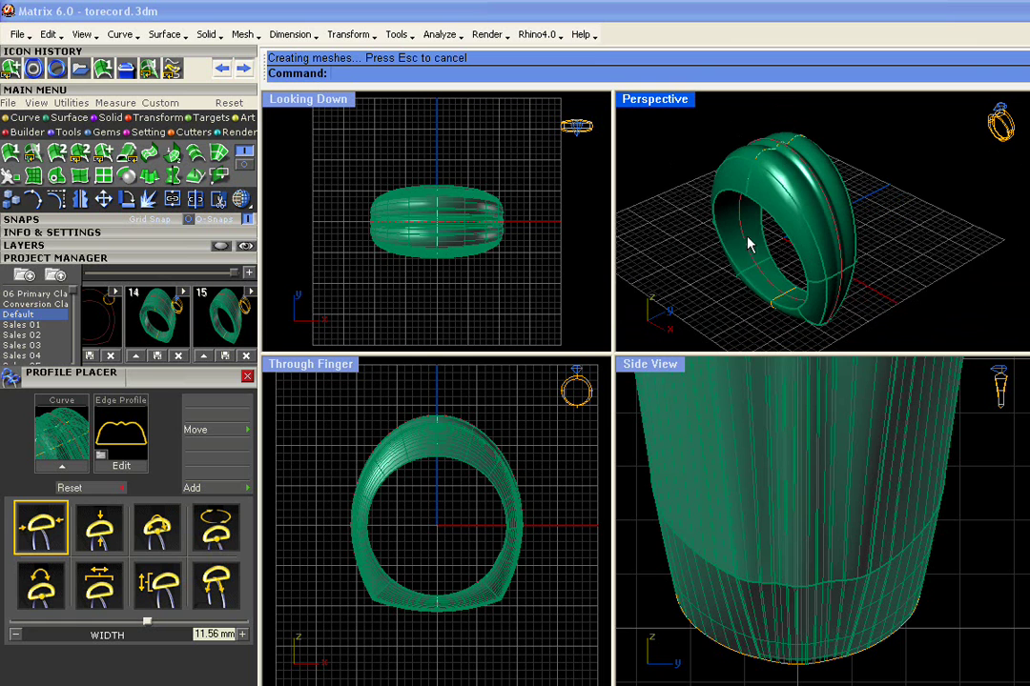
pyautogui.click(93, 221)
pyautogui.click(145, 286)
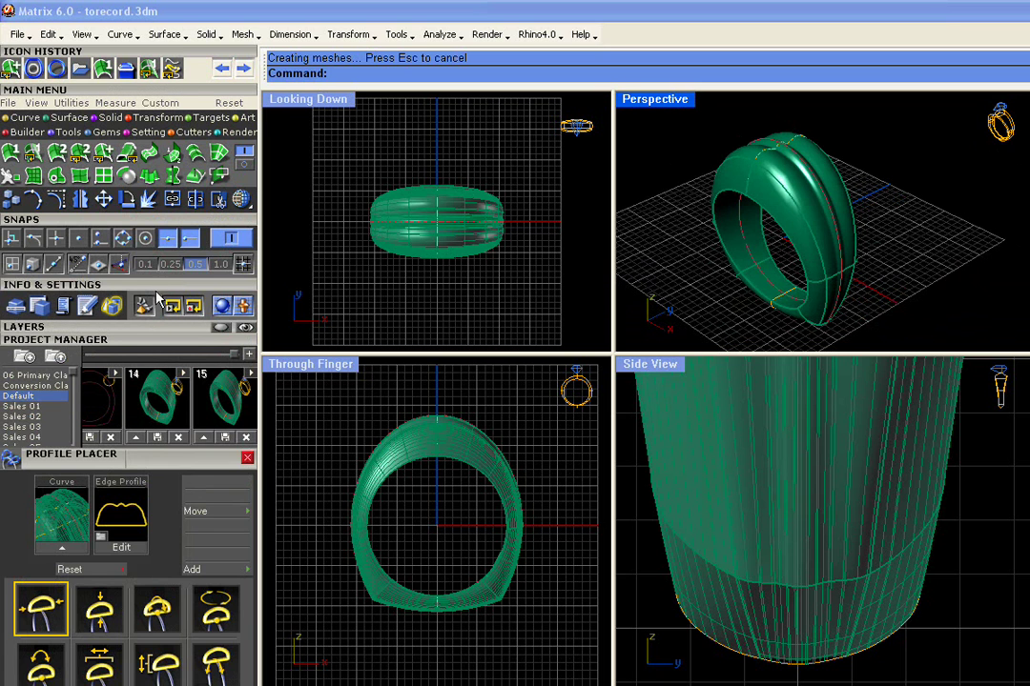
pyautogui.click(140, 221)
pyautogui.click(131, 236)
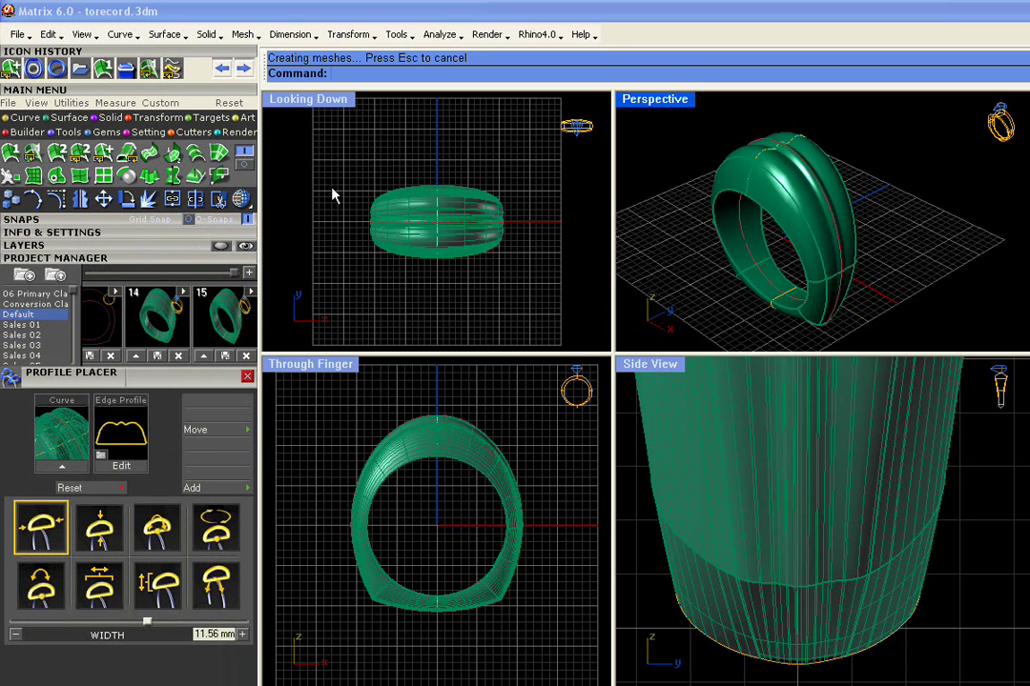
# Select the whole grooved ring with its curves and move it back along the Y axis, clear of the origin.
pyautogui.moveTo(324, 157); pyautogui.dragTo(520, 310)
pyautogui.scroll(-2, 497, 187)
pyautogui.moveTo(497, 187); pyautogui.dragTo(475, 267, button='right')
pyautogui.moveTo(434, 304); pyautogui.dragTo(434, 198)
pyautogui.click(804, 234)
pyautogui.moveTo(803, 235); pyautogui.dragTo(828, 282, button='right')
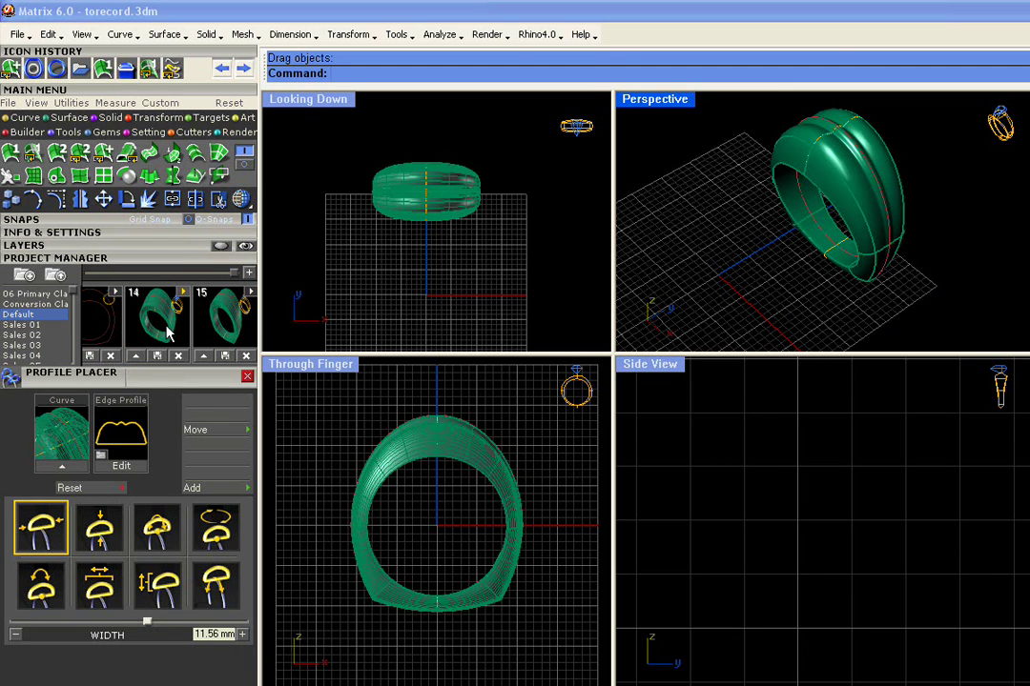
# Import the saved ring version 15 from the project and compare it with the grooved ring.
pyautogui.click(207, 334)
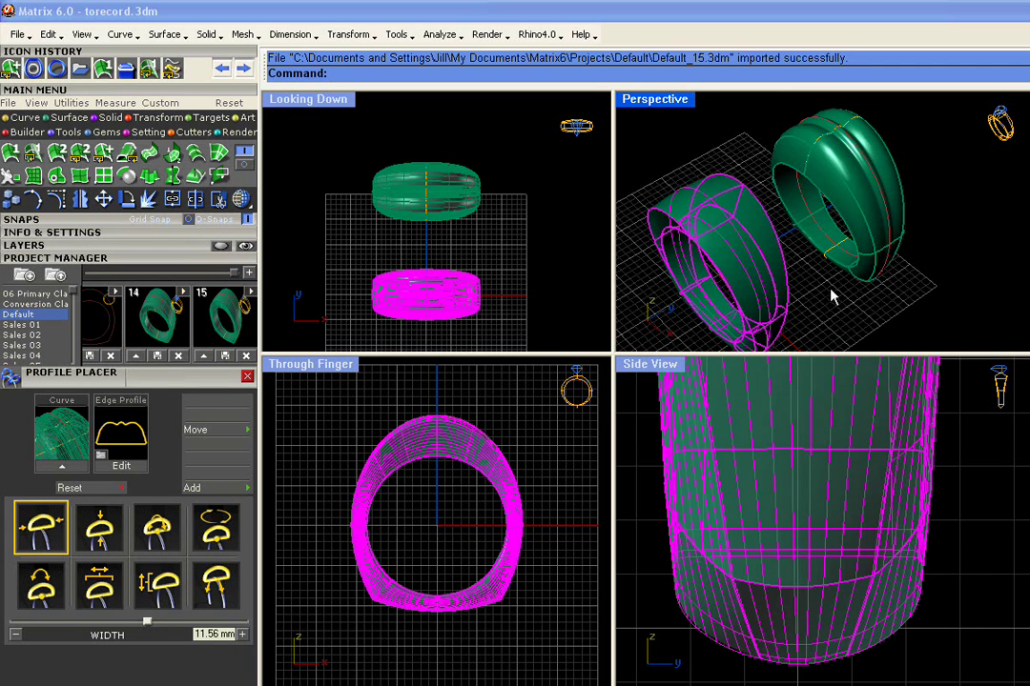
pyautogui.moveTo(717, 270); pyautogui.dragTo(706, 190, button='right')
pyautogui.scroll(6, 824, 166)
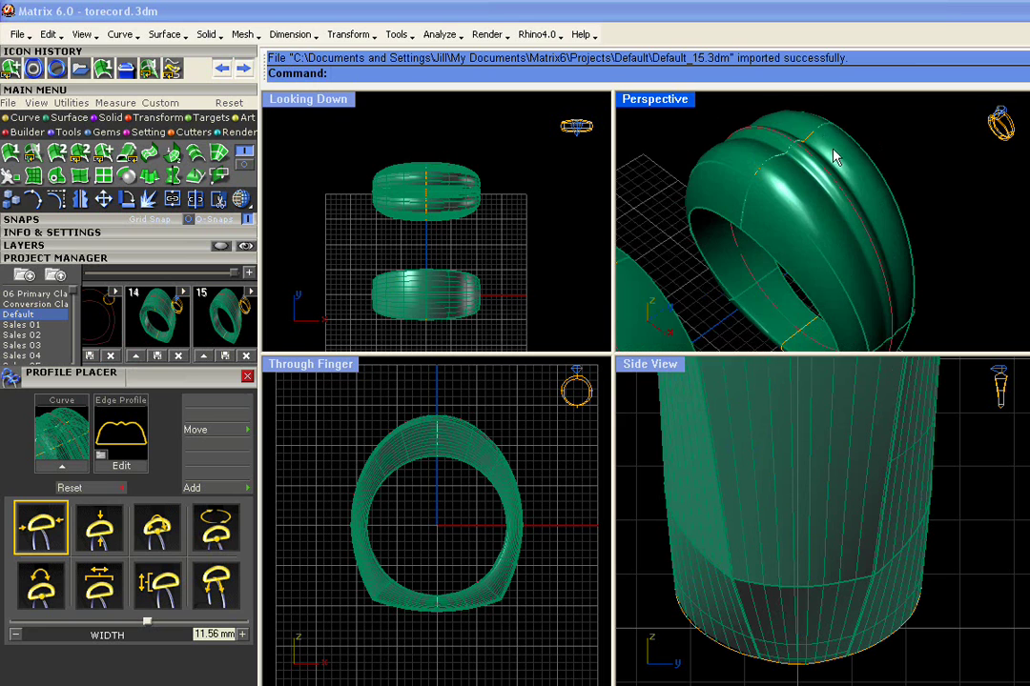
pyautogui.moveTo(829, 167); pyautogui.dragTo(820, 169, button='right')
pyautogui.scroll(-5, 820, 170)
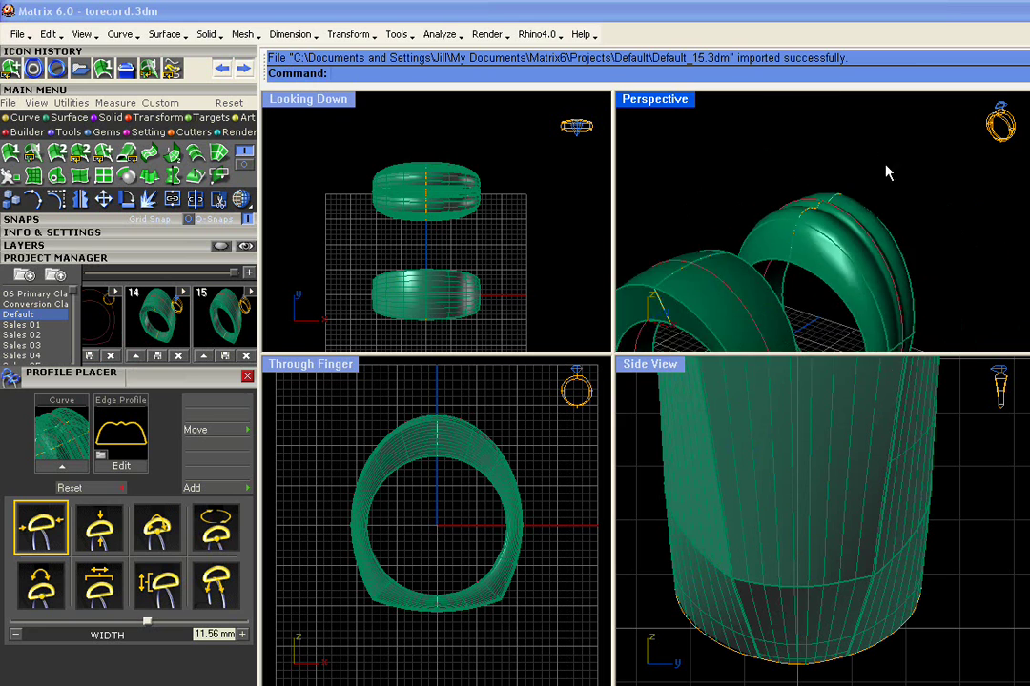
pyautogui.moveTo(688, 276); pyautogui.dragTo(673, 200, button='right')
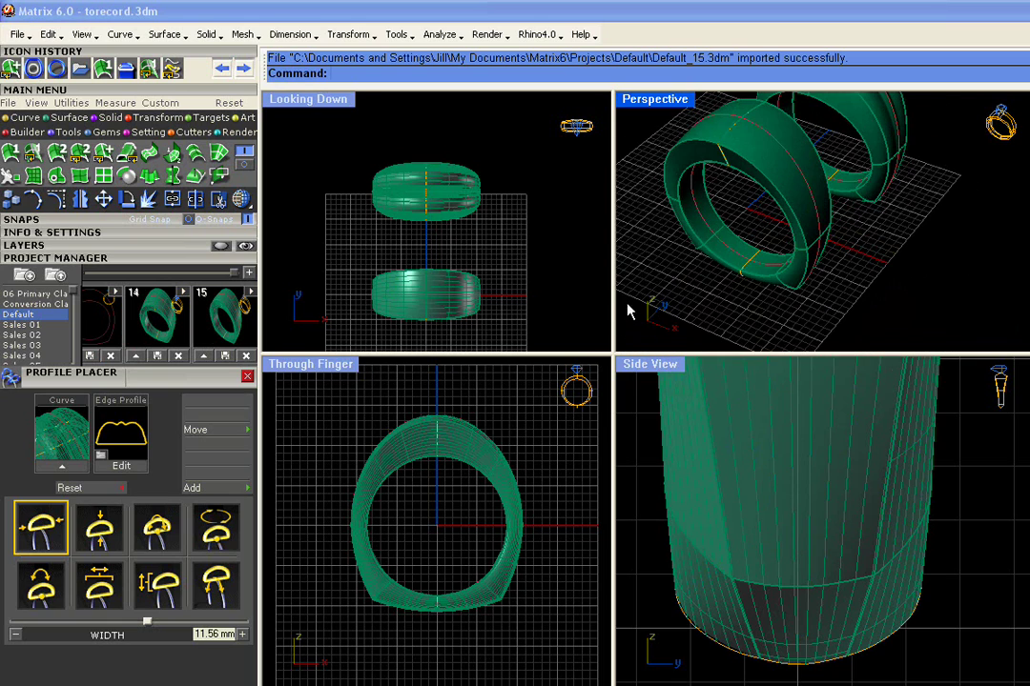
# Move both rings farther back along the Y axis and import the saved ring version 14 in front of them.
pyautogui.scroll(-4, 514, 216)
pyautogui.moveTo(385, 131); pyautogui.dragTo(498, 238)
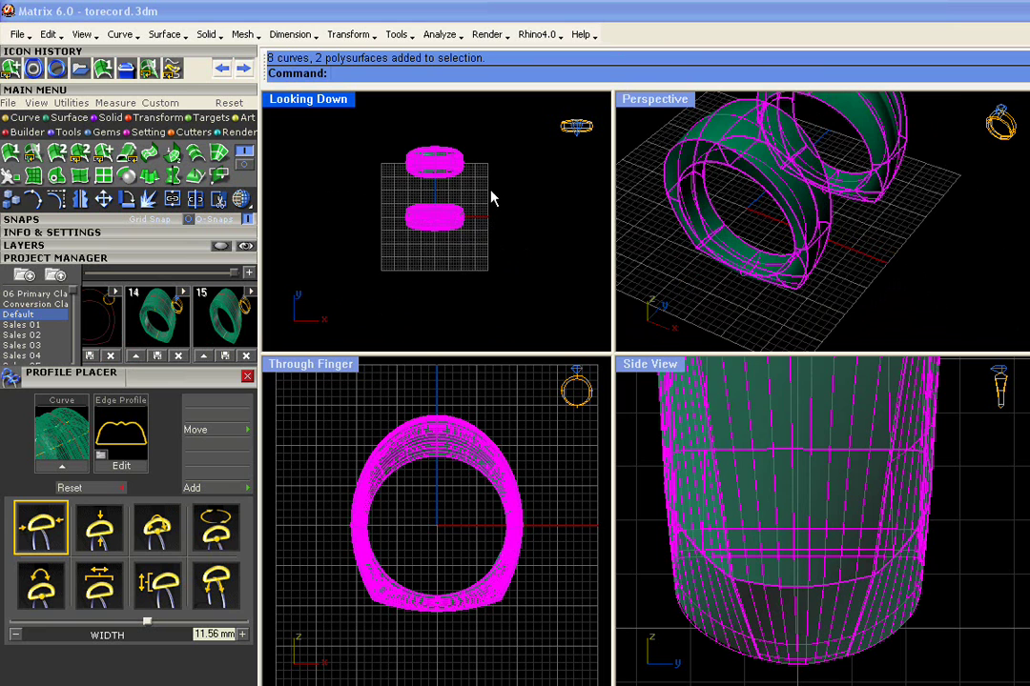
pyautogui.moveTo(492, 197); pyautogui.dragTo(486, 306, button='right')
pyautogui.moveTo(433, 262); pyautogui.dragTo(435, 233)
pyautogui.press('Escape')
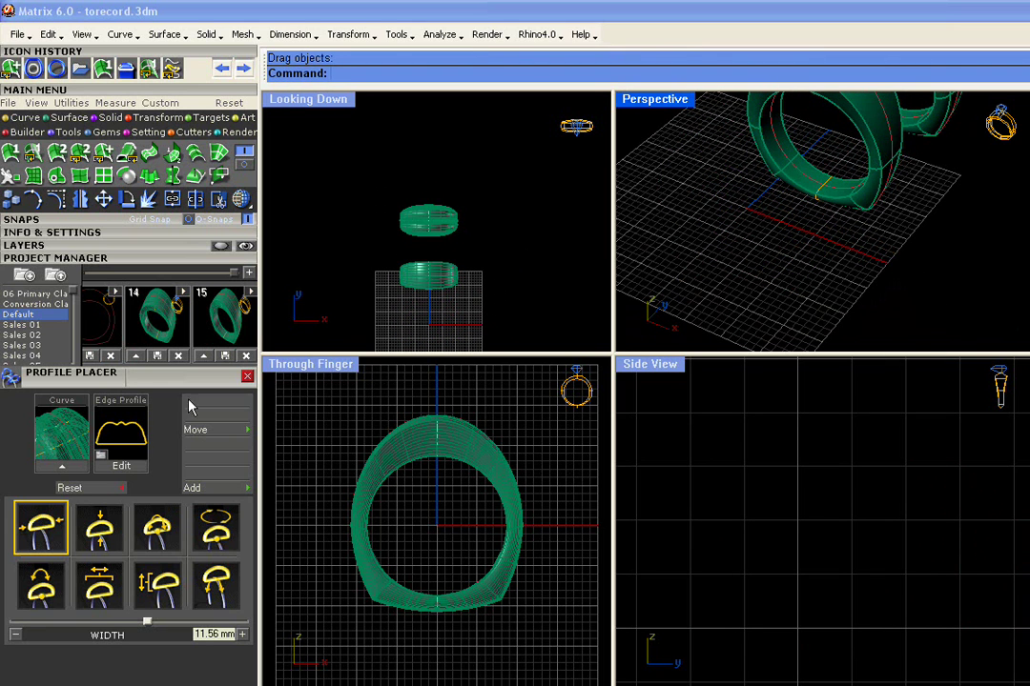
pyautogui.click(177, 329)
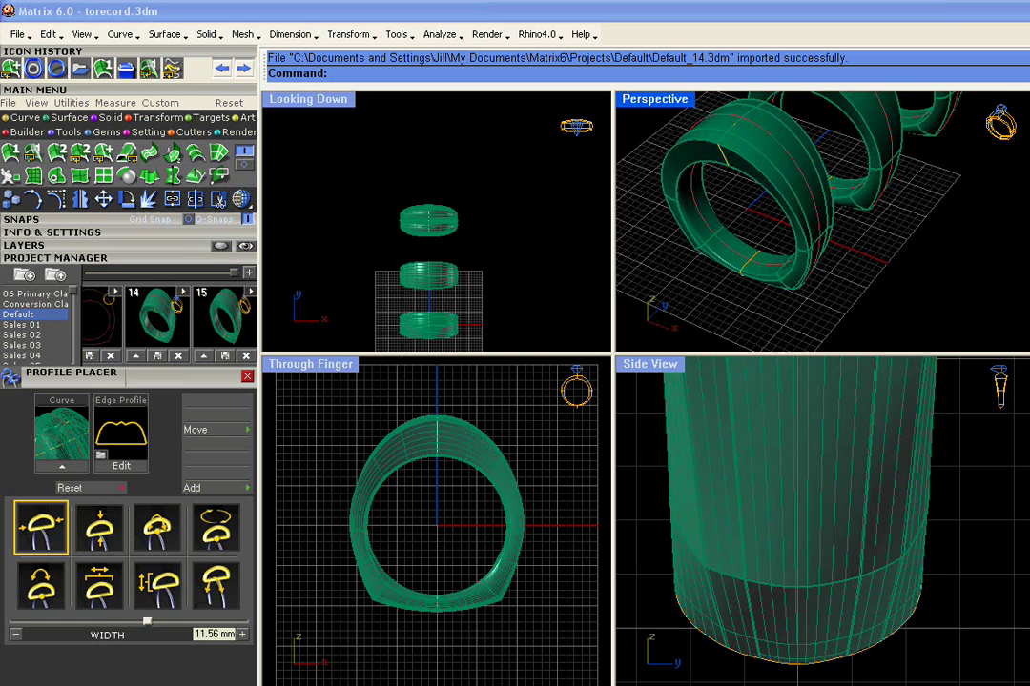
pyautogui.scroll(-4, 821, 195)
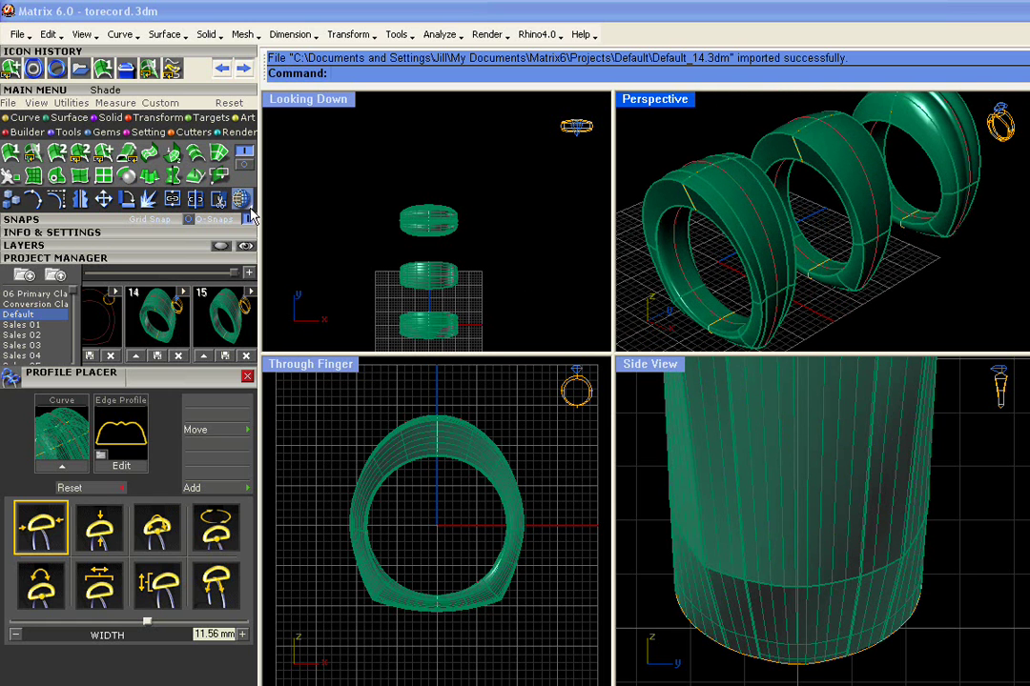
# Show surface wires on the shaded rings in the perspective view, and maximize that view with its grid hidden.
pyautogui.click(250, 207)
pyautogui.click(299, 267)
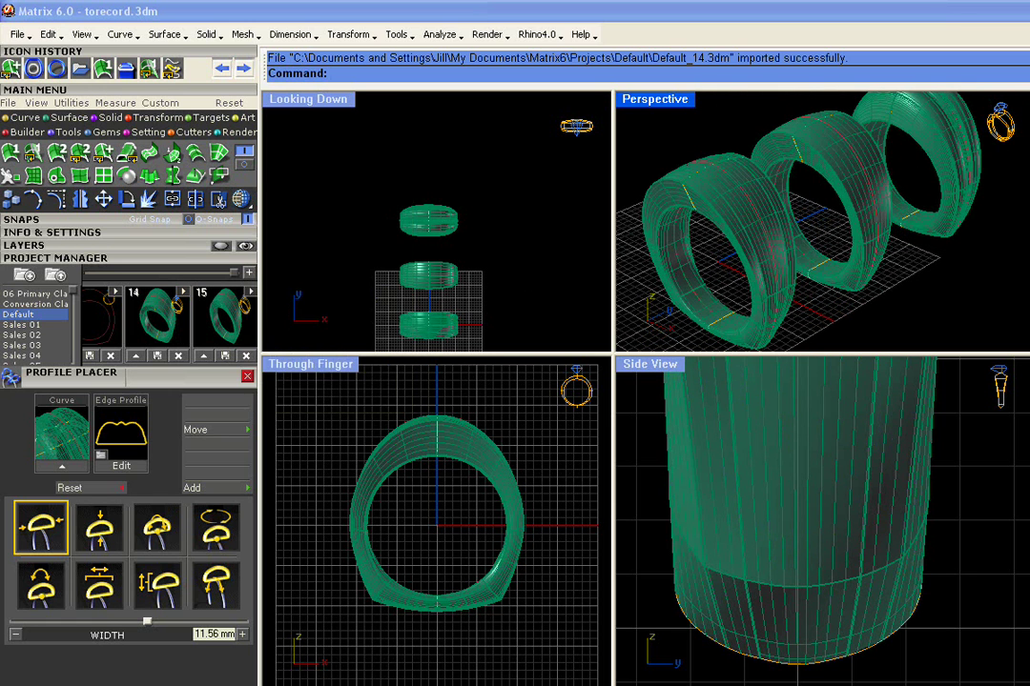
pyautogui.doubleClick(662, 104)
pyautogui.moveTo(519, 190); pyautogui.dragTo(744, 341, button='right')
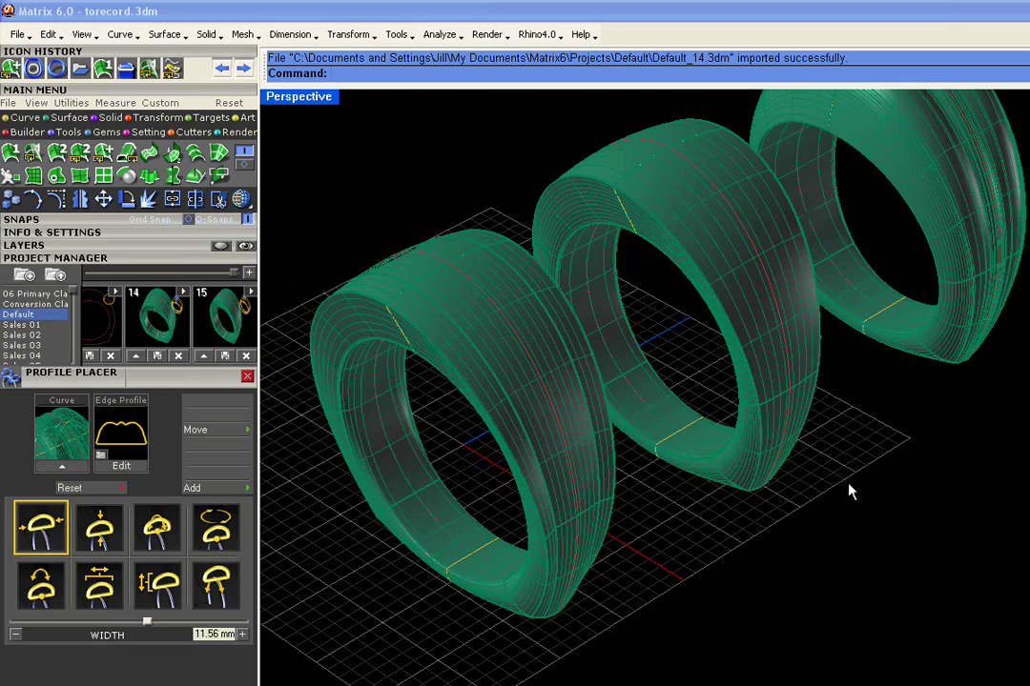
pyautogui.press('F7')
# Compare the shapes and surface wire layouts of the three ring versions from several angles, including the tops and bottoms.
pyautogui.moveTo(822, 492); pyautogui.dragTo(482, 509, button='right')
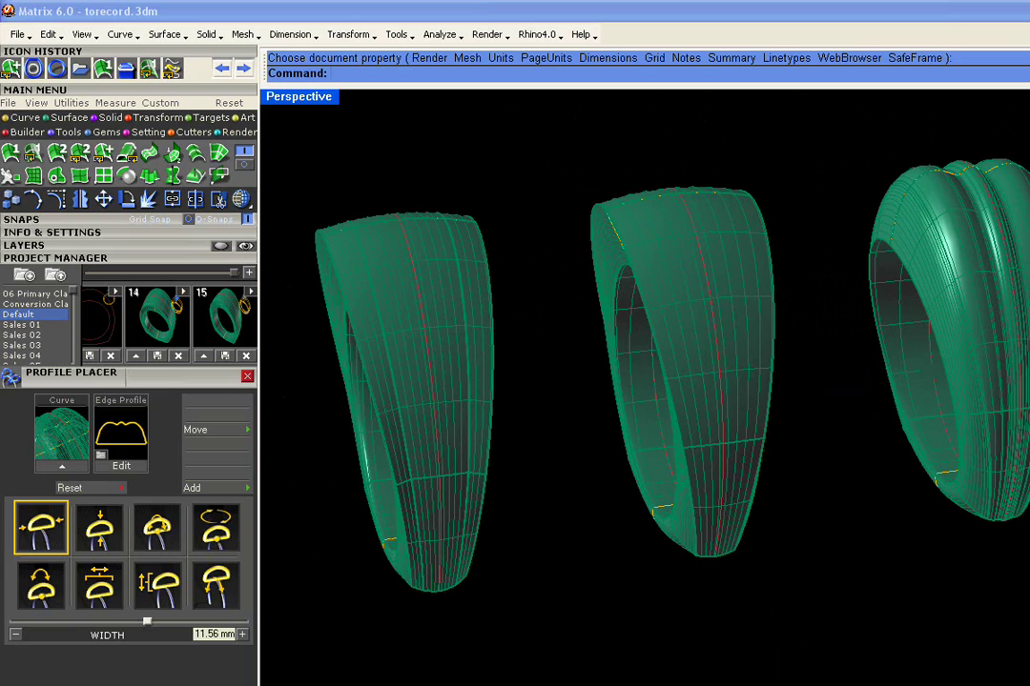
pyautogui.moveTo(393, 580); pyautogui.dragTo(489, 637, button='right')
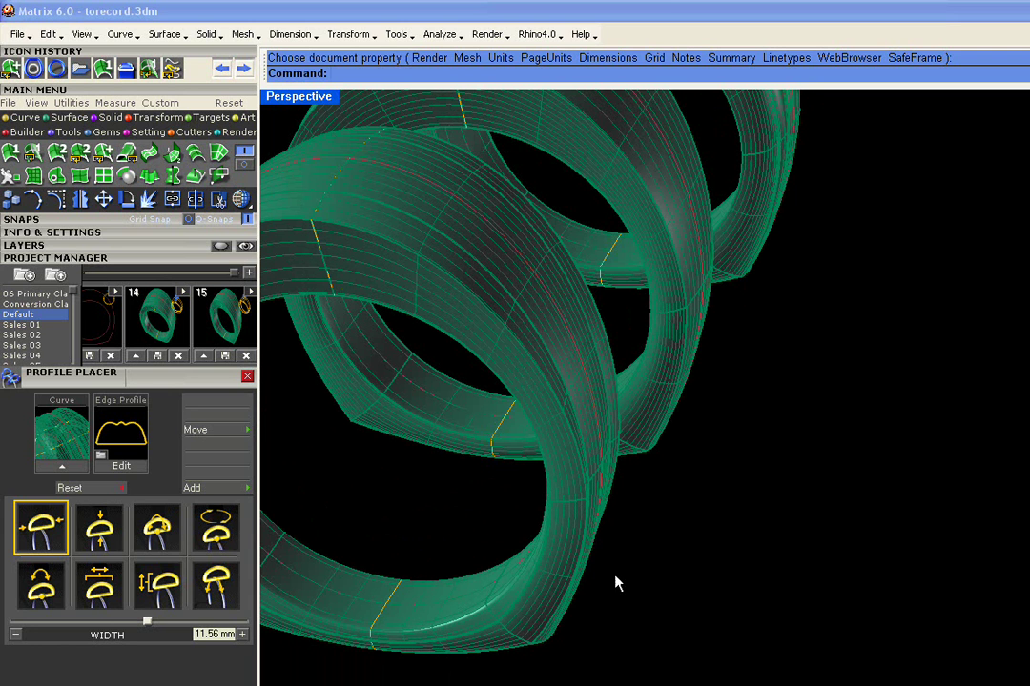
pyautogui.moveTo(369, 653); pyautogui.dragTo(545, 632, button='right')
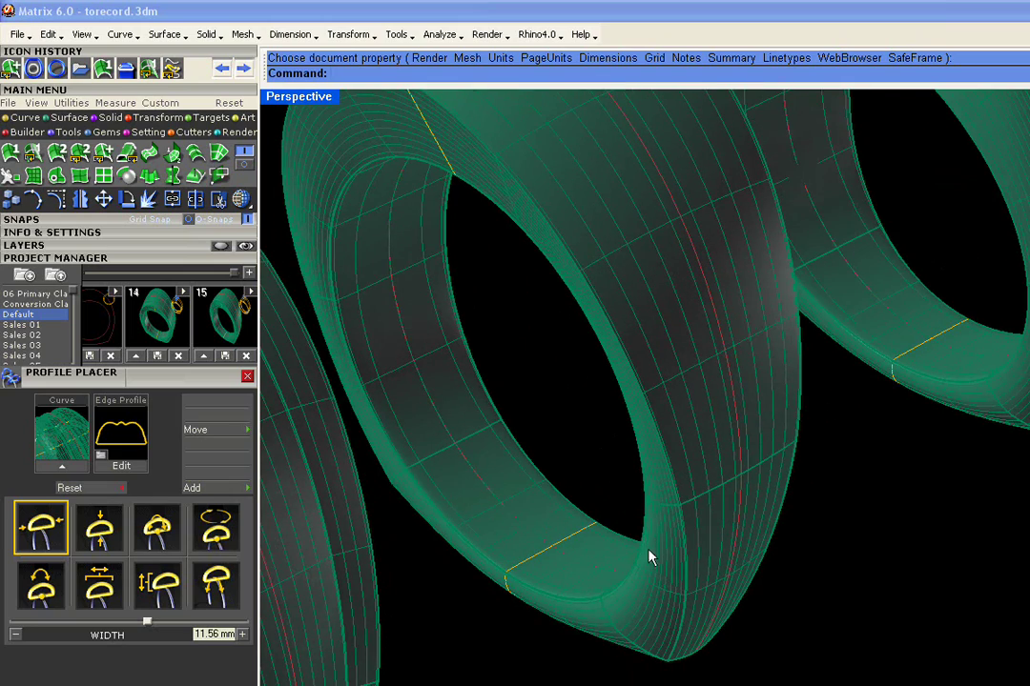
pyautogui.scroll(-5, 692, 516)
pyautogui.moveTo(751, 528); pyautogui.dragTo(693, 419, button='right')
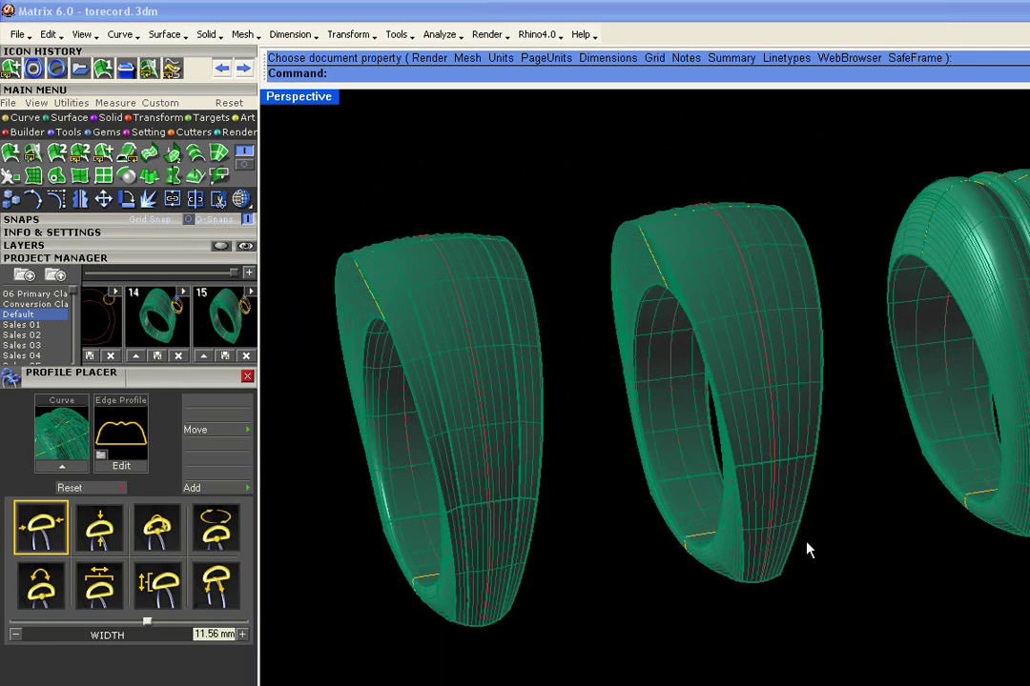
pyautogui.moveTo(806, 550); pyautogui.dragTo(774, 545, button='right')
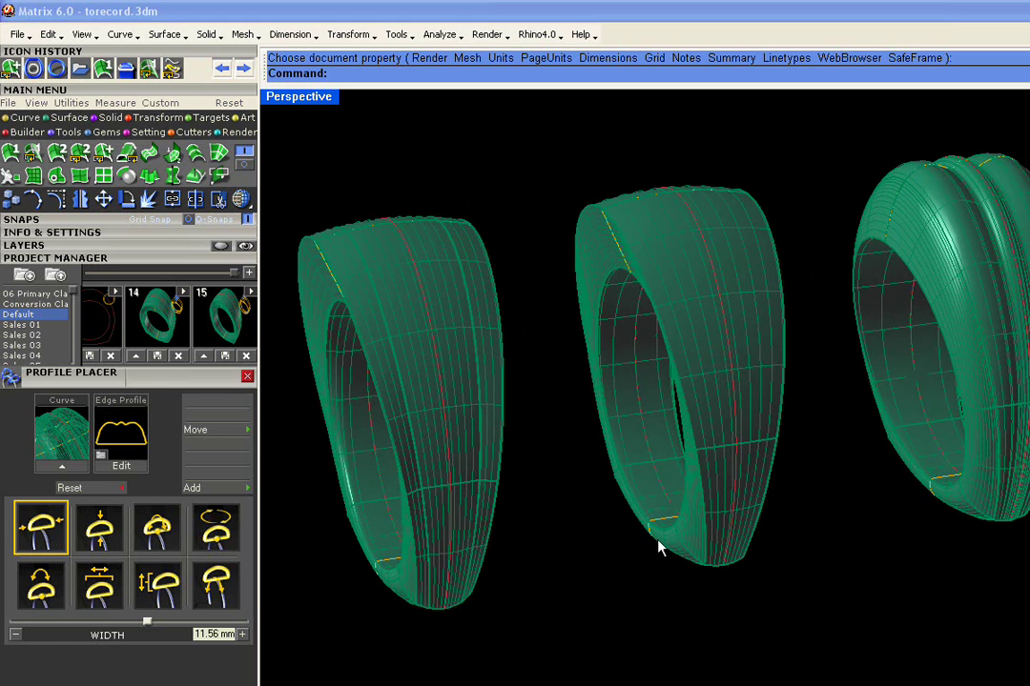
pyautogui.moveTo(707, 593); pyautogui.dragTo(668, 555, button='right')
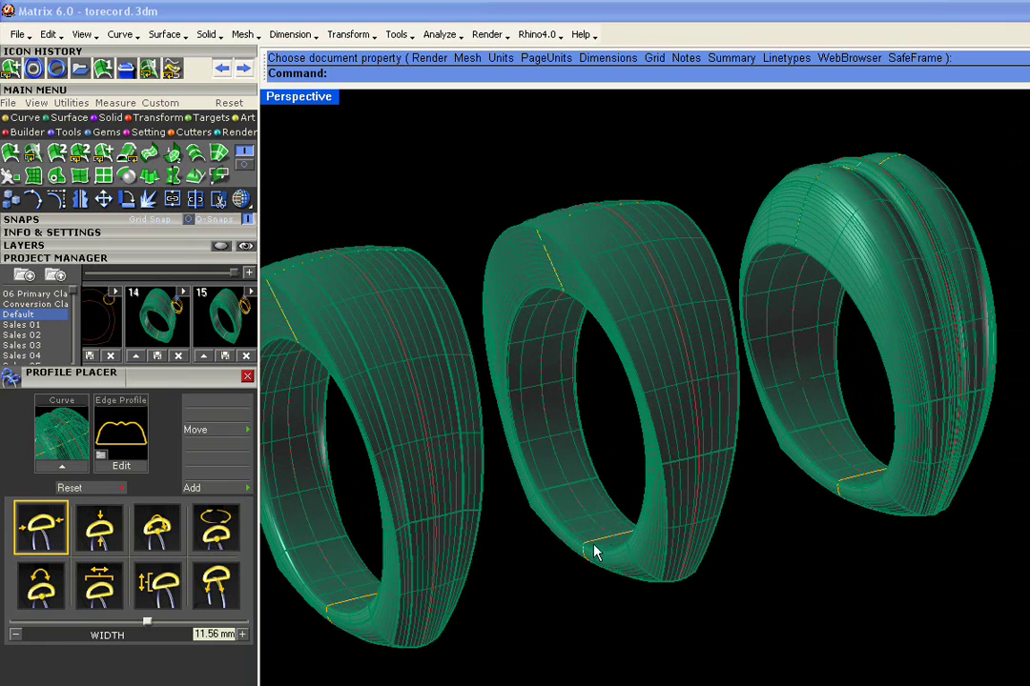
pyautogui.keyDown('shift'); pyautogui.moveTo(602, 543); pyautogui.dragTo(372, 568, button='right'); pyautogui.keyUp('shift')
pyautogui.moveTo(601, 477); pyautogui.dragTo(723, 570, button='right')
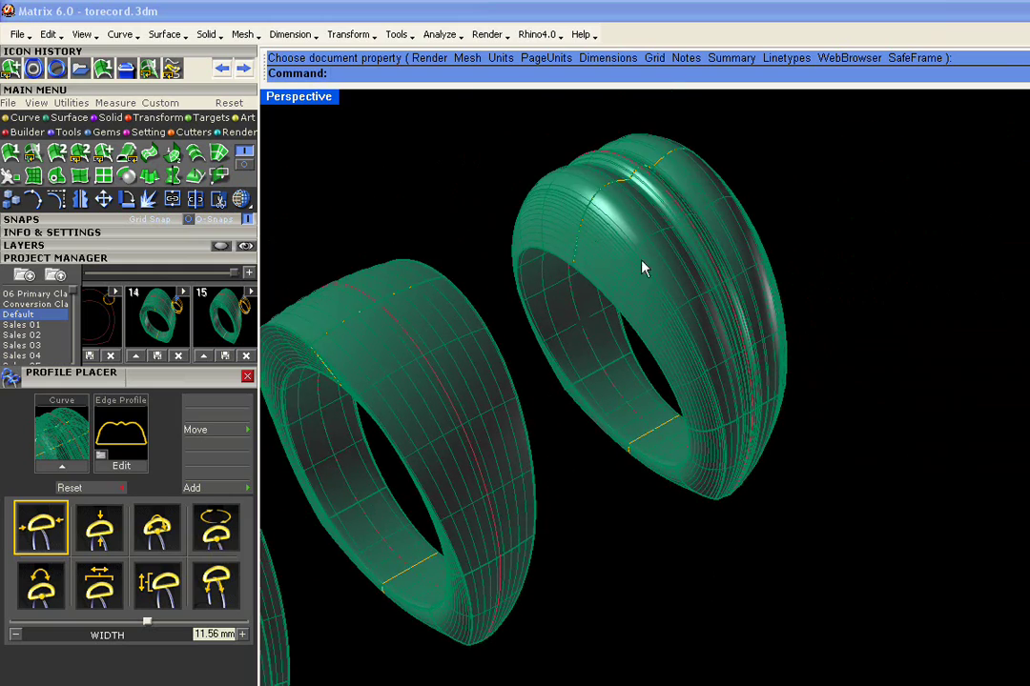
pyautogui.moveTo(643, 270); pyautogui.dragTo(751, 353, button='right')
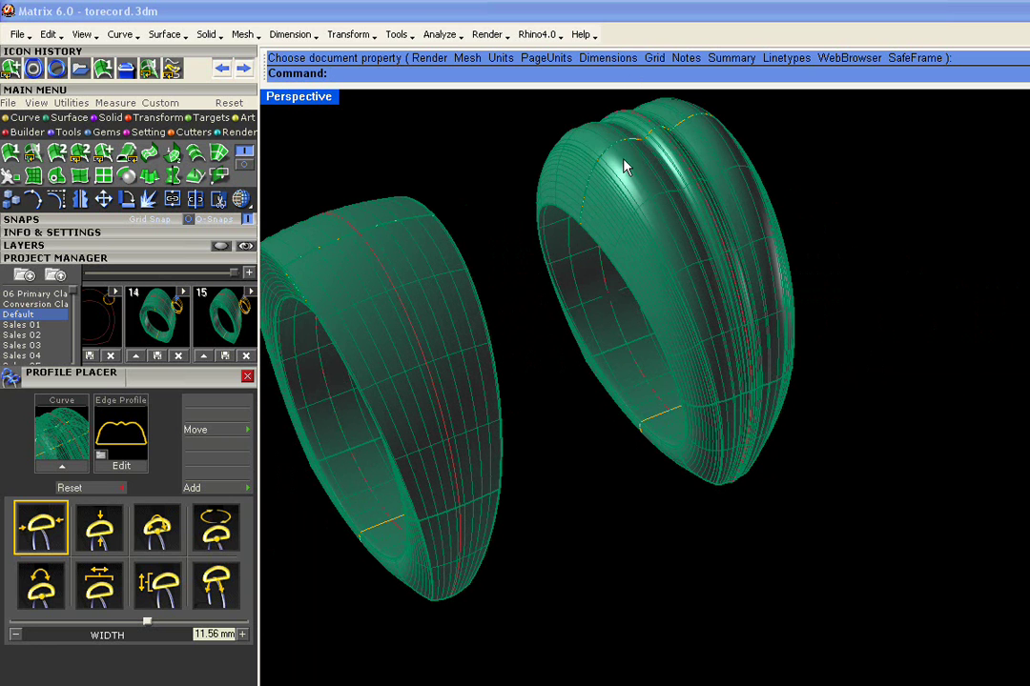
pyautogui.moveTo(751, 353); pyautogui.dragTo(736, 453, button='right')
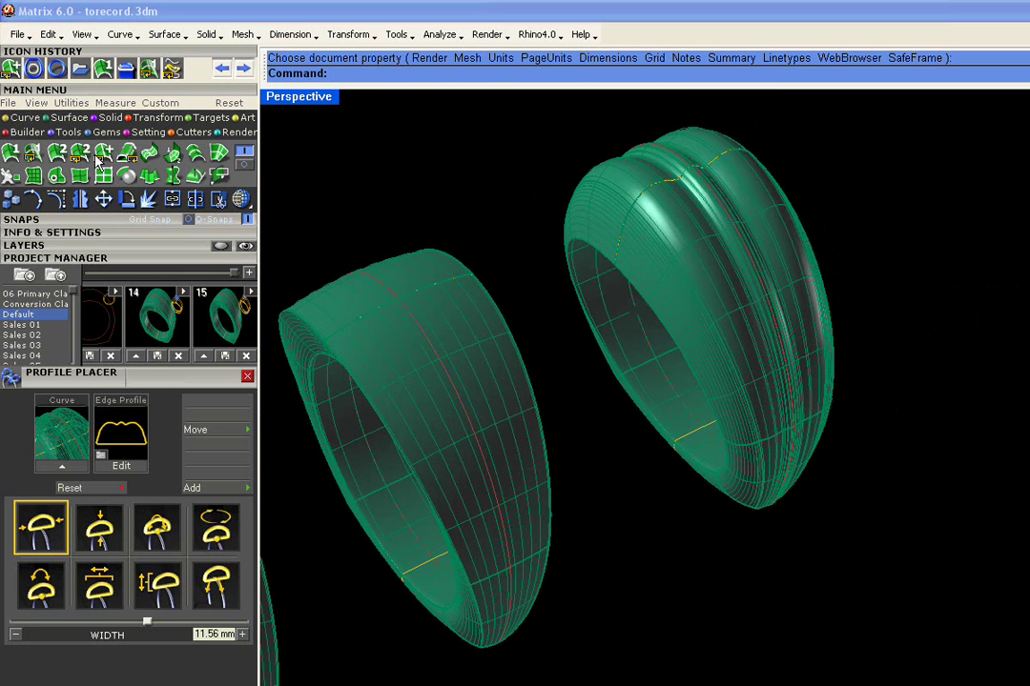